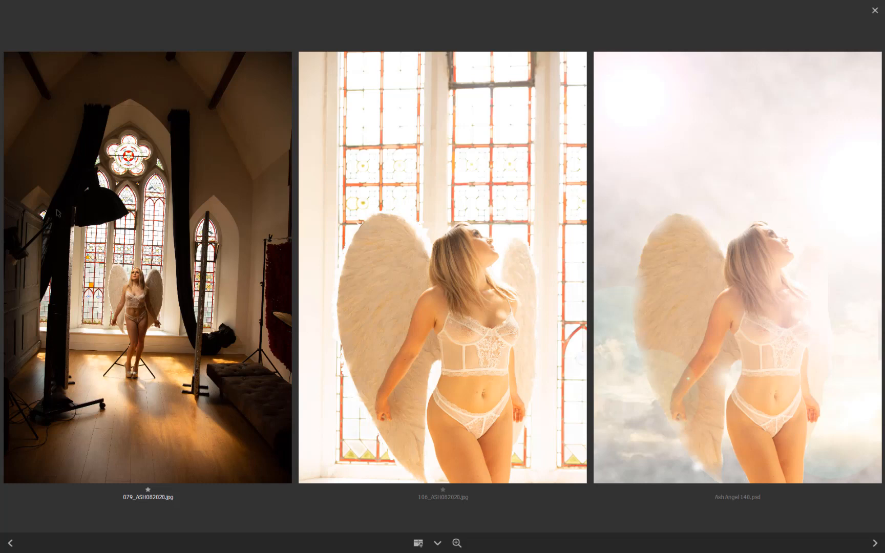
Step: Magnify a detail of the wide studio photo in the three-image comparison, and leave the comparison view
click(109, 213)
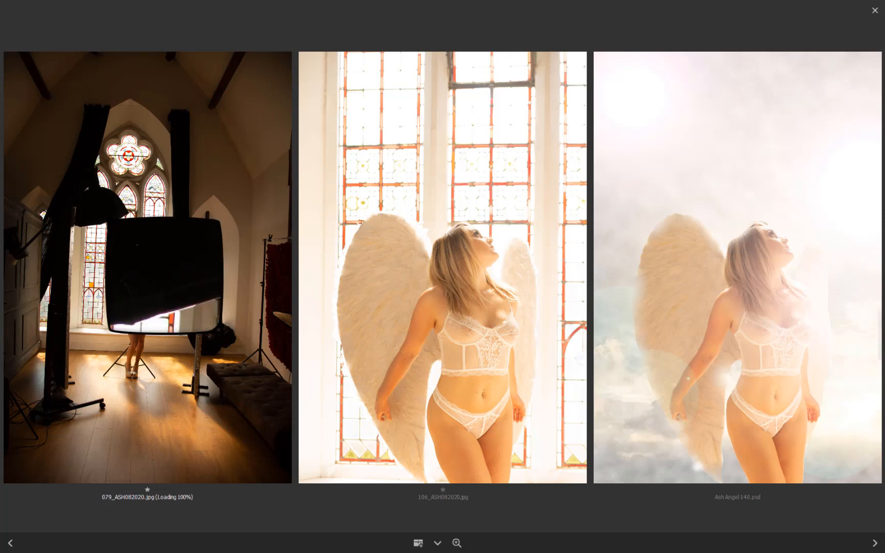
key(Escape)
click(243, 354)
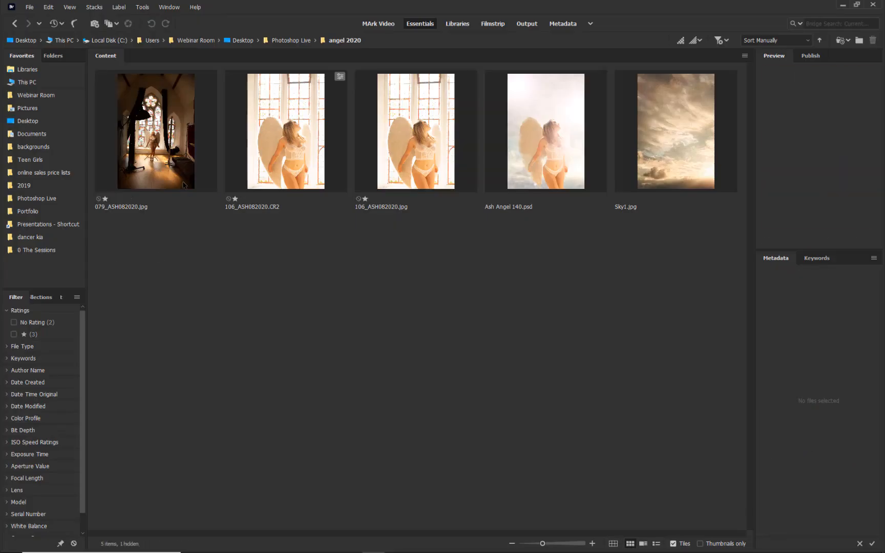
Step: Preview 079_ASH082020.jpg full screen and inspect the model, wings and window lighting at 100%
click(181, 182)
key(space)
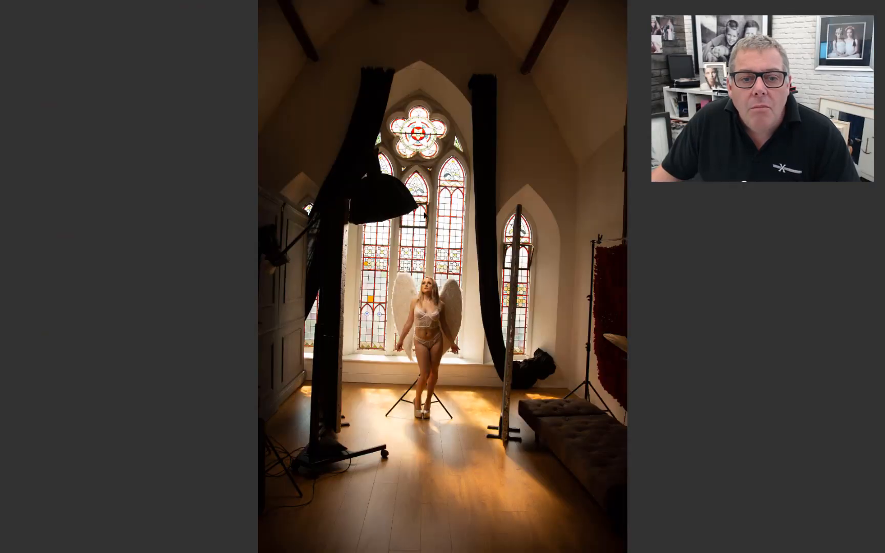
click(410, 191)
click(410, 191)
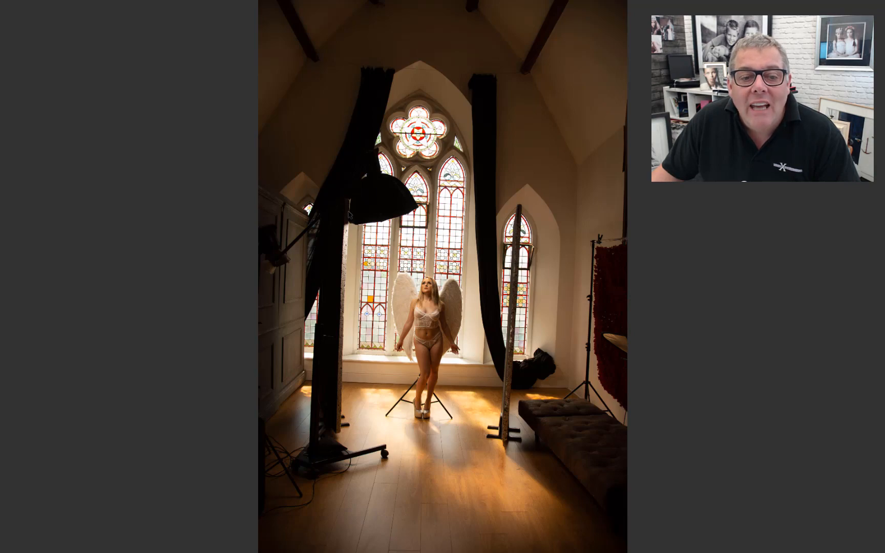
click(511, 344)
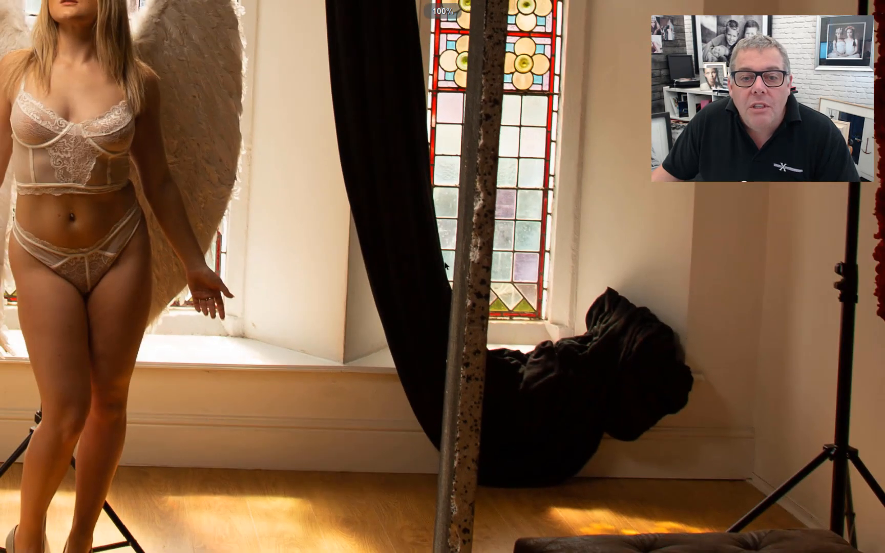
drag(445, 263, 551, 431)
drag(354, 286, 654, 245)
click(654, 246)
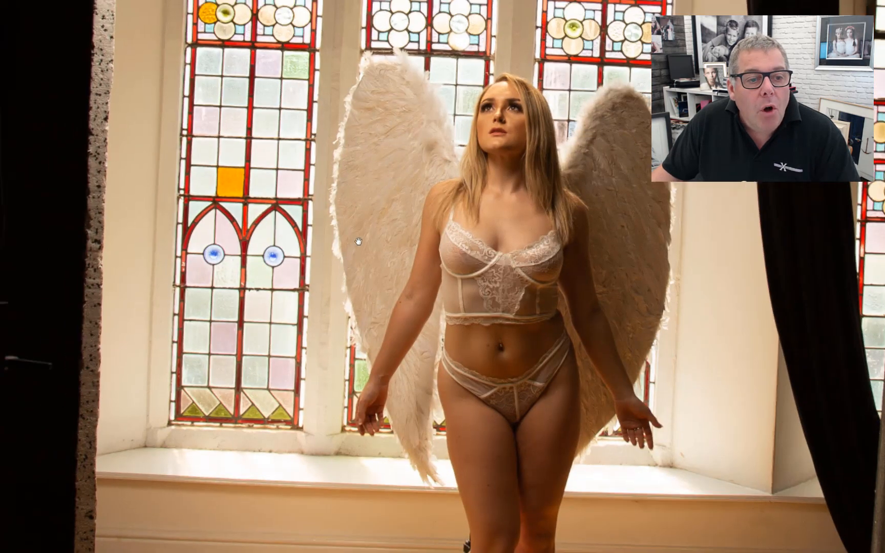
click(187, 239)
click(672, 277)
click(519, 276)
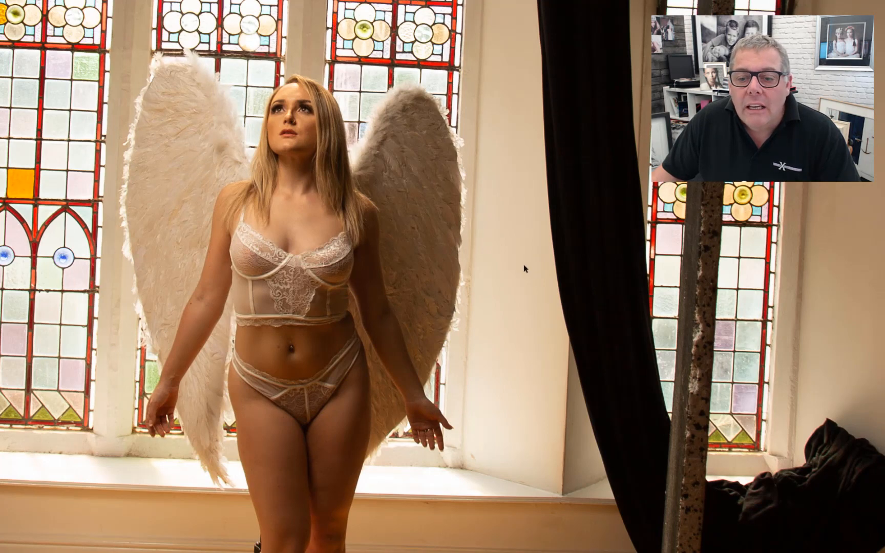
click(606, 313)
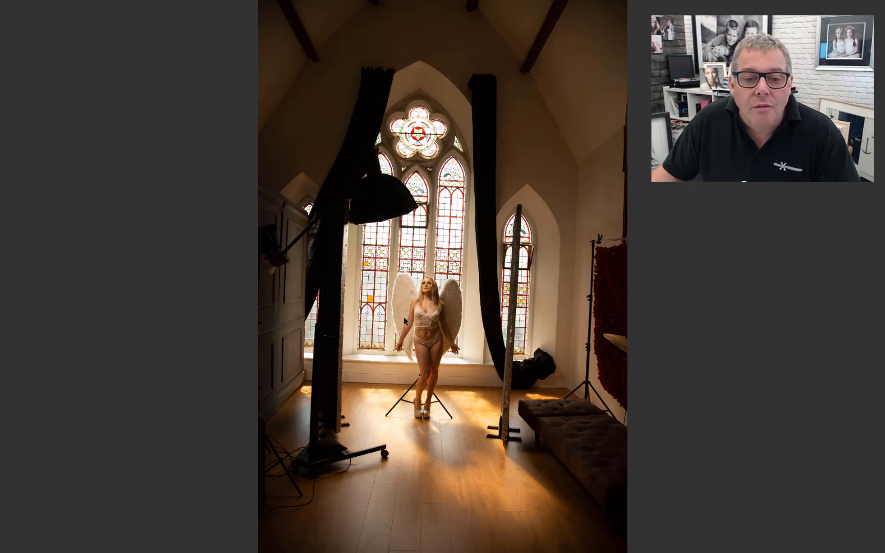
key(space)
Step: Open the raw photo 106_ASH082020.CR2 in Camera Raw and bring the Basic adjustments into view
click(285, 152)
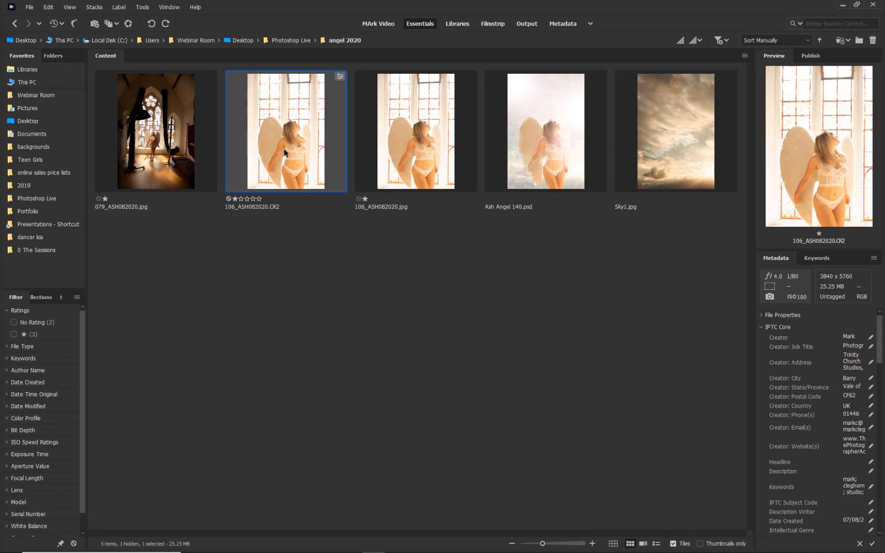
double_click(285, 150)
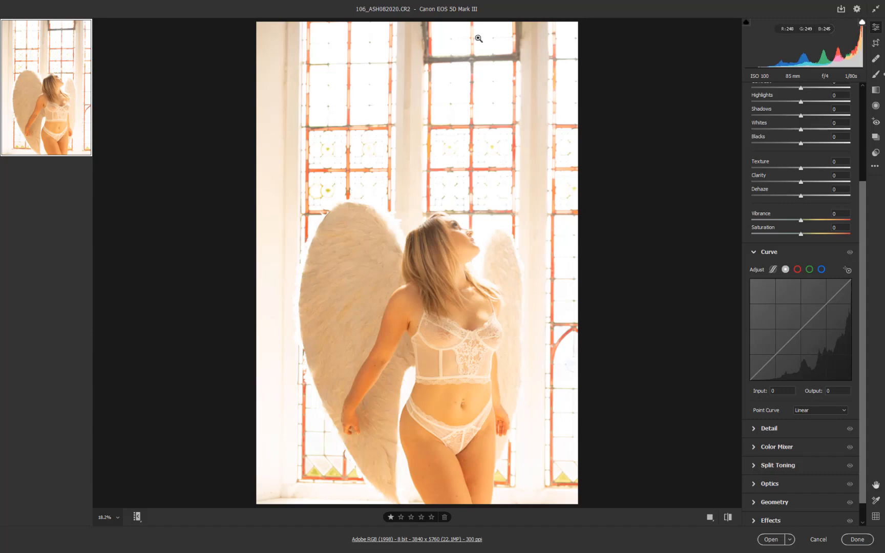
scroll(784, 187, down, 1)
scroll(783, 186, up, 6)
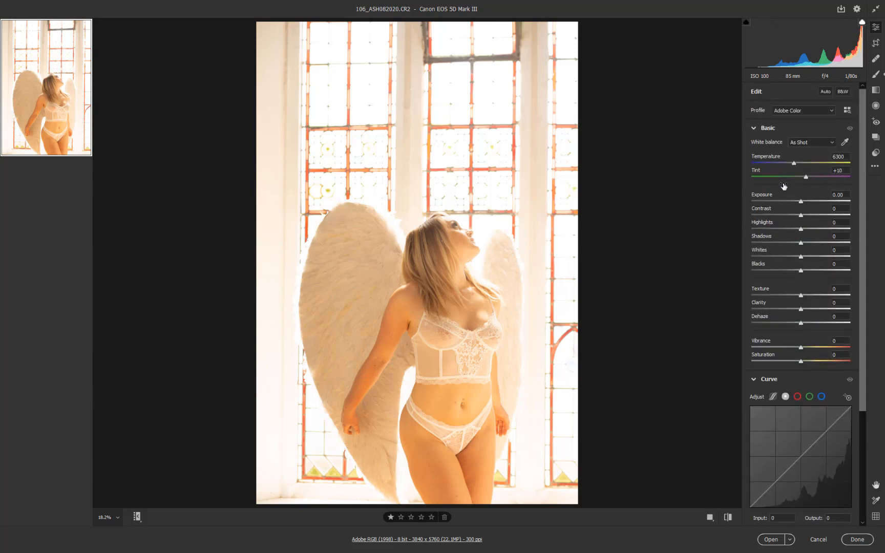
Step: Lower the raw photo's exposure to -0.15 and open the image in Photoshop
click(793, 127)
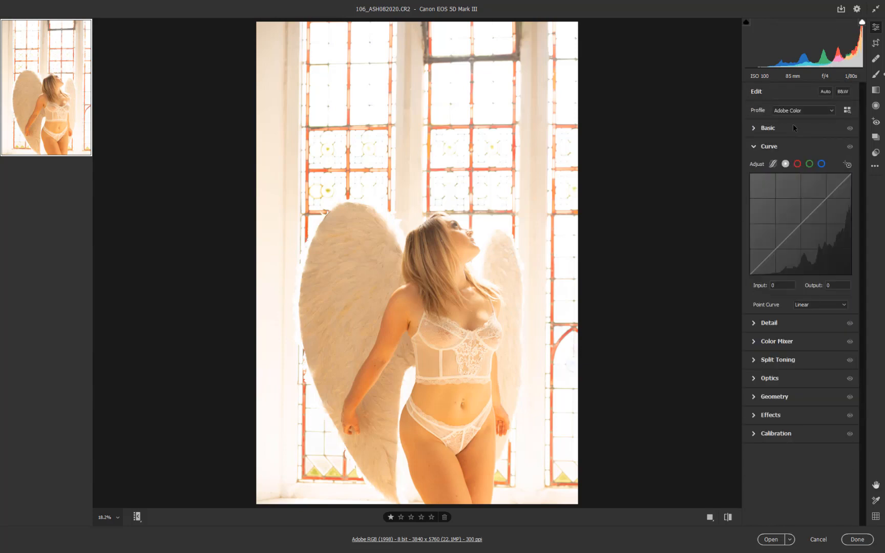
click(794, 127)
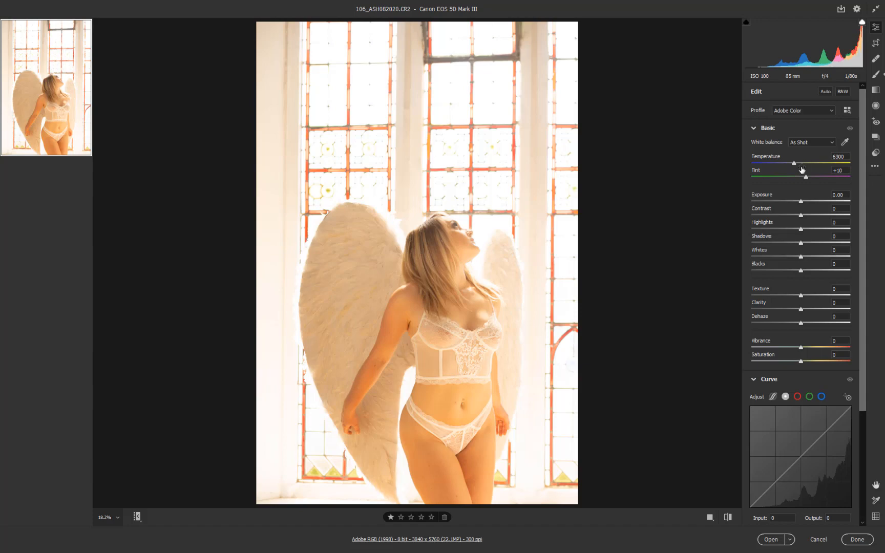
mouse_move(803, 204)
mouse_down()
mouse_move(795, 205)
mouse_move(802, 206)
mouse_up()
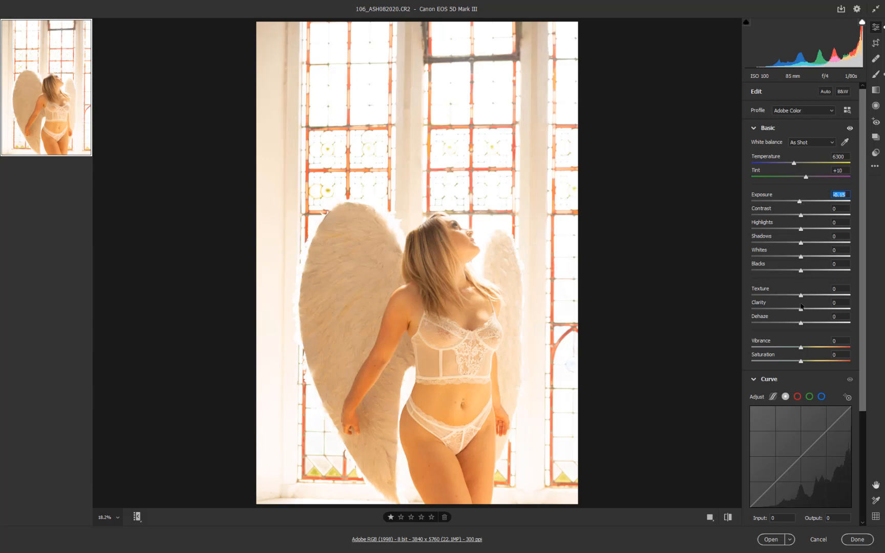
scroll(802, 306, down, 1)
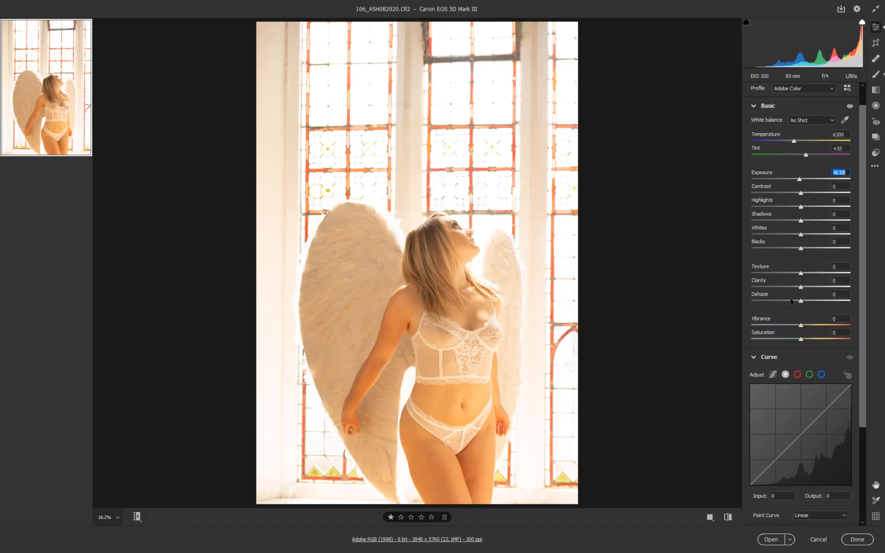
click(771, 541)
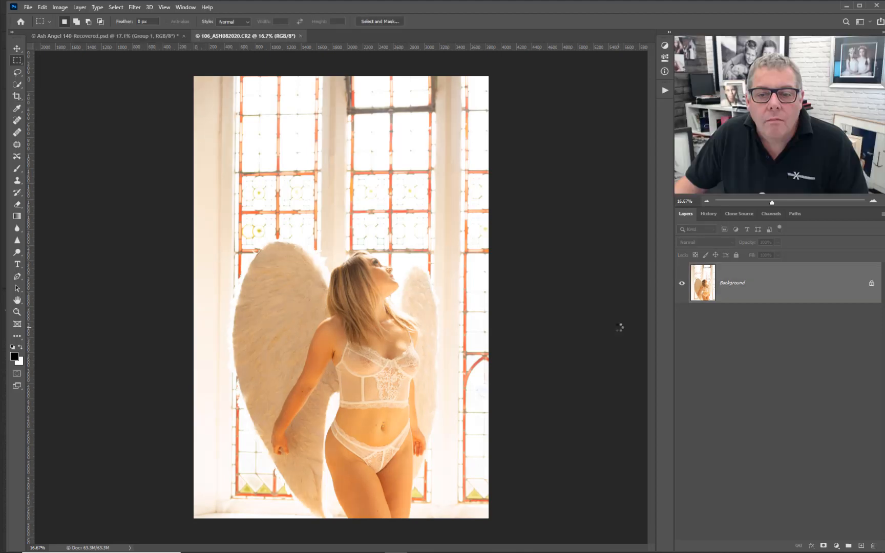
Step: Examine the layers inside Group 1 of the finished composite Ash Angel 140-Recovered.psd, and close that document
click(161, 39)
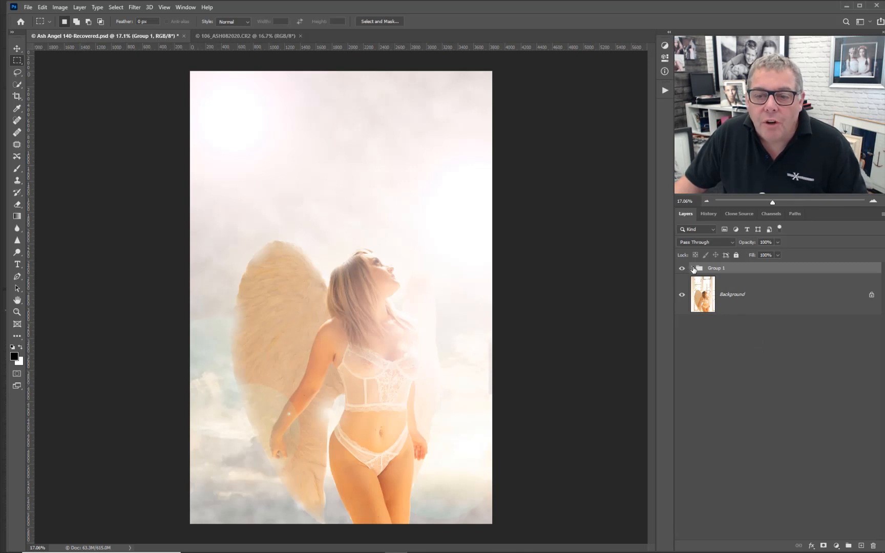
click(693, 270)
scroll(717, 362, down, 2)
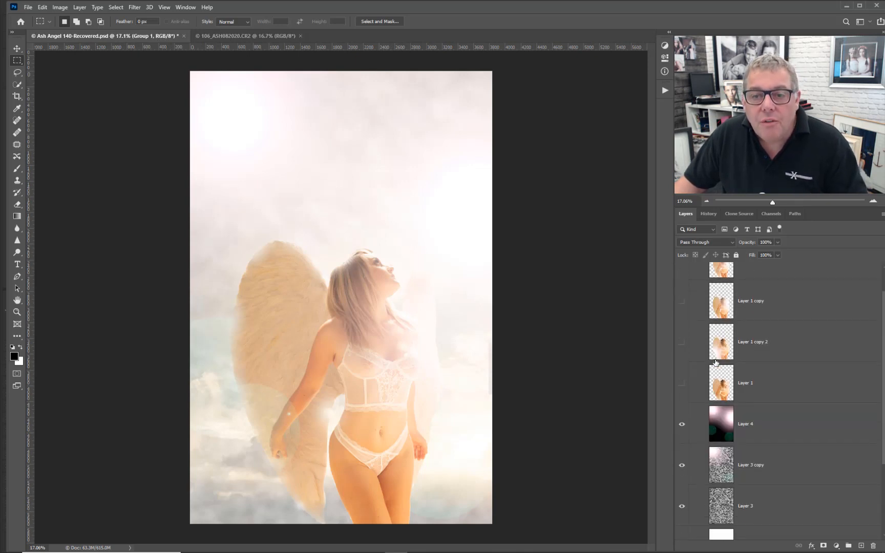
scroll(717, 363, down, 5)
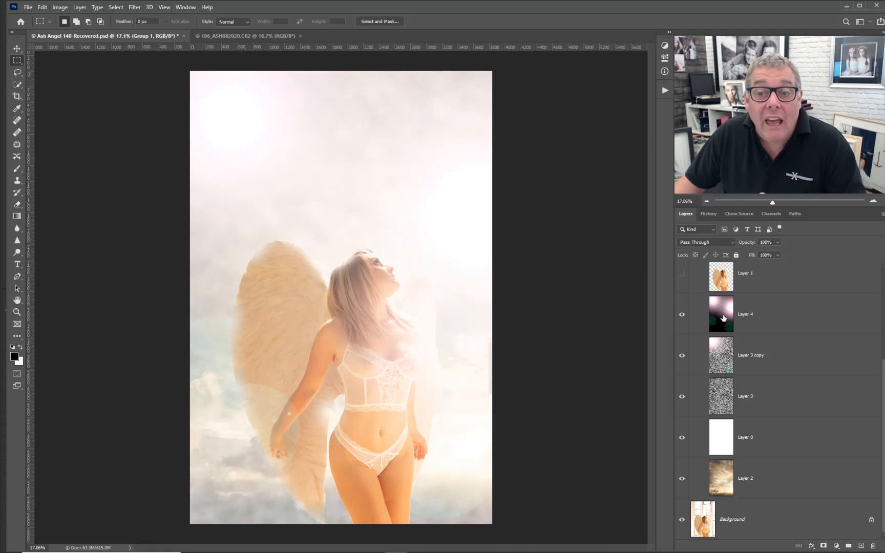
scroll(723, 317, up, 1)
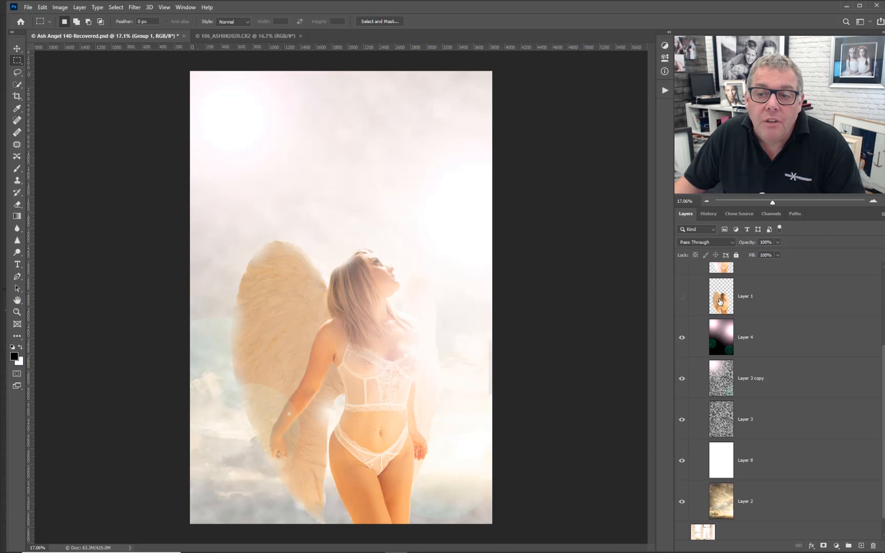
scroll(720, 302, up, 5)
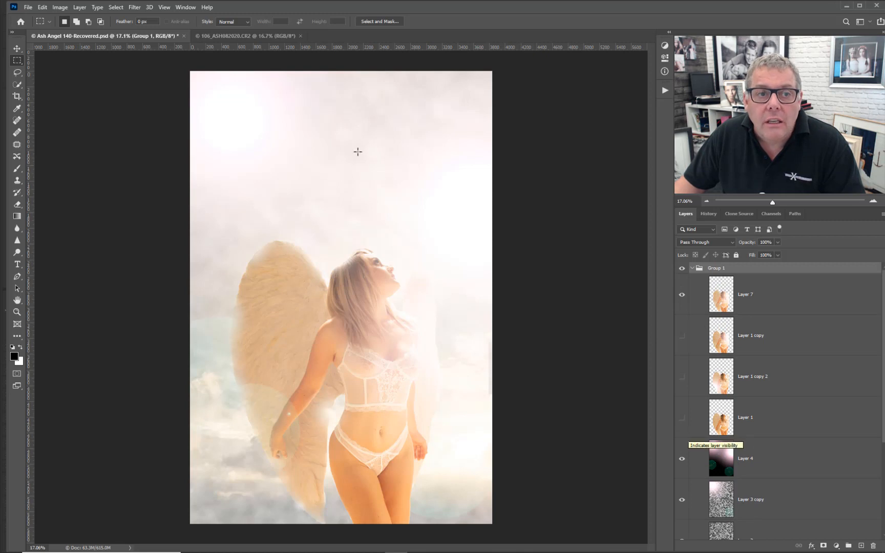
click(184, 37)
click(458, 205)
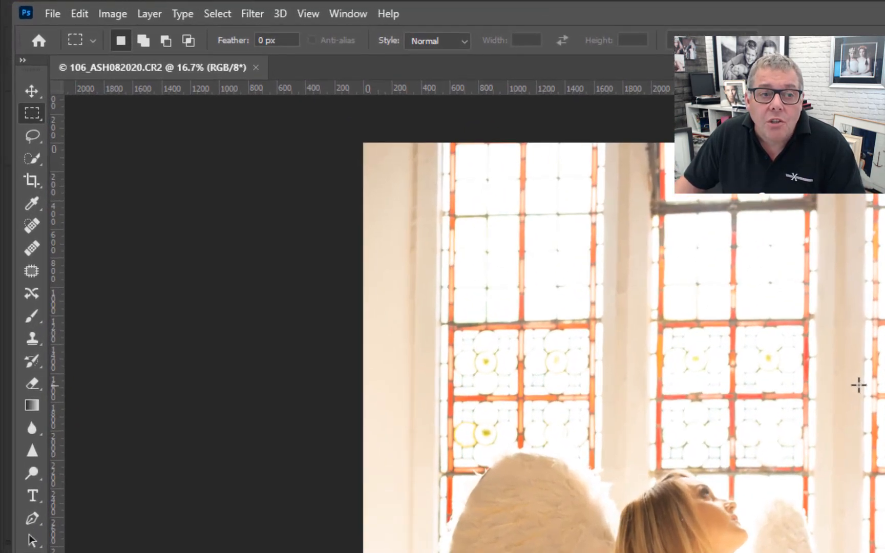
Step: Select the winged model with Select Subject and add the missing upper part of the right wing with the Lasso
click(220, 17)
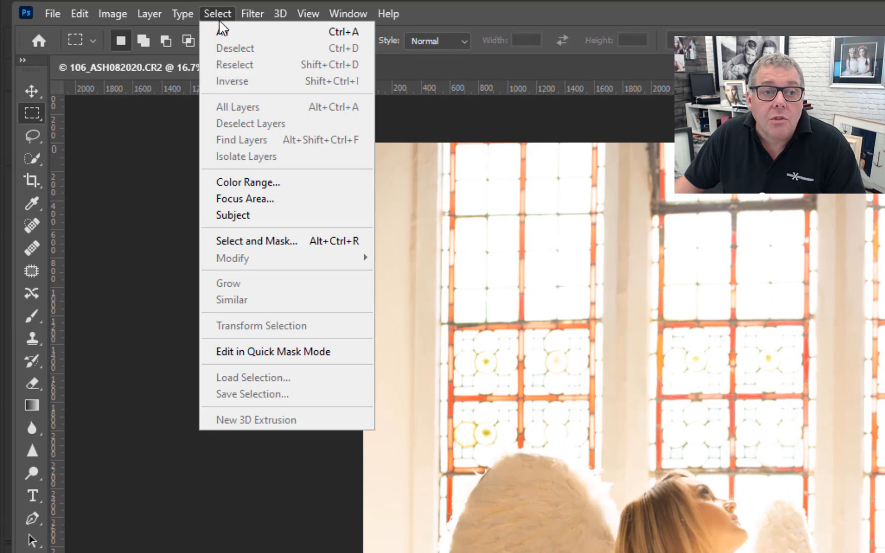
click(247, 219)
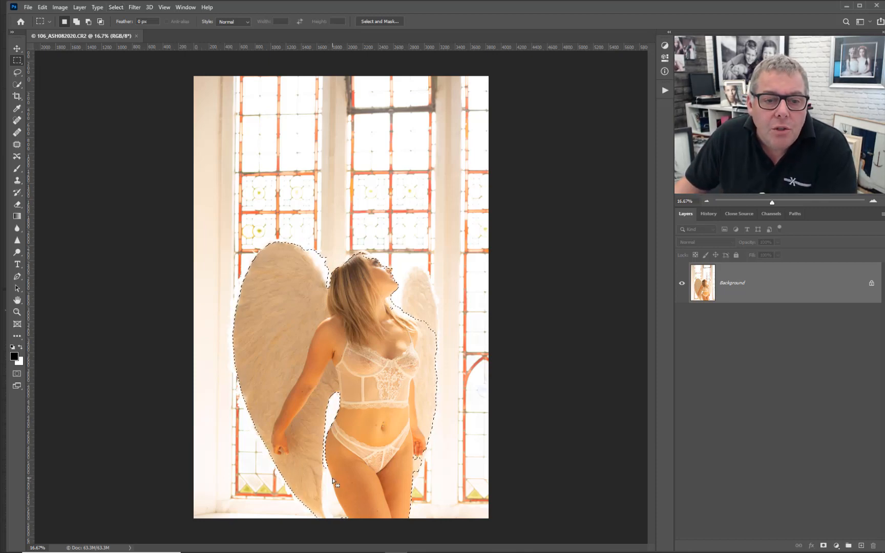
key(l)
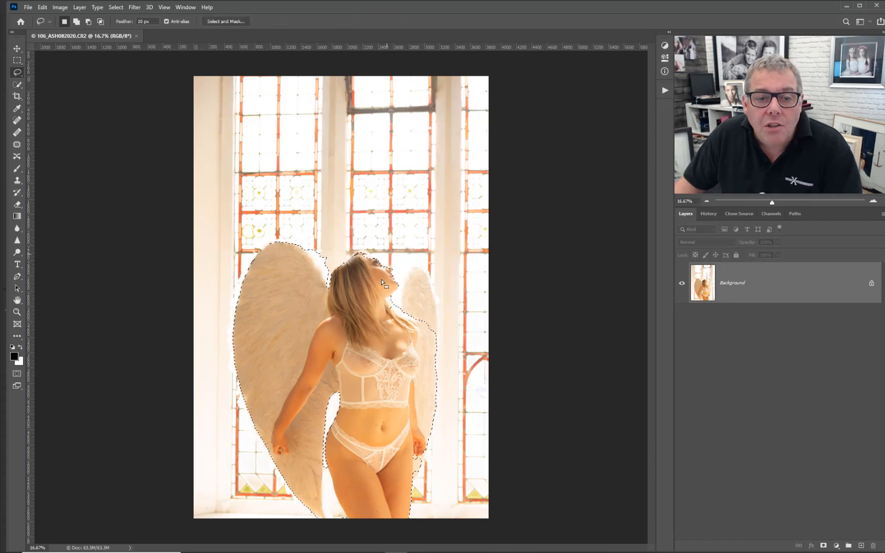
key(shift)
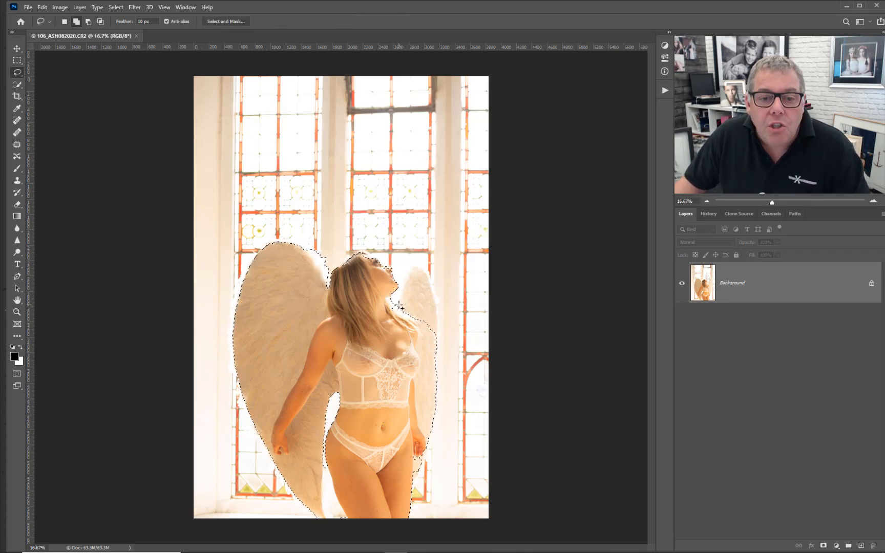
mouse_move(399, 306)
mouse_down()
mouse_move(405, 277)
mouse_move(418, 265)
mouse_move(437, 302)
mouse_move(435, 345)
mouse_move(409, 333)
mouse_up()
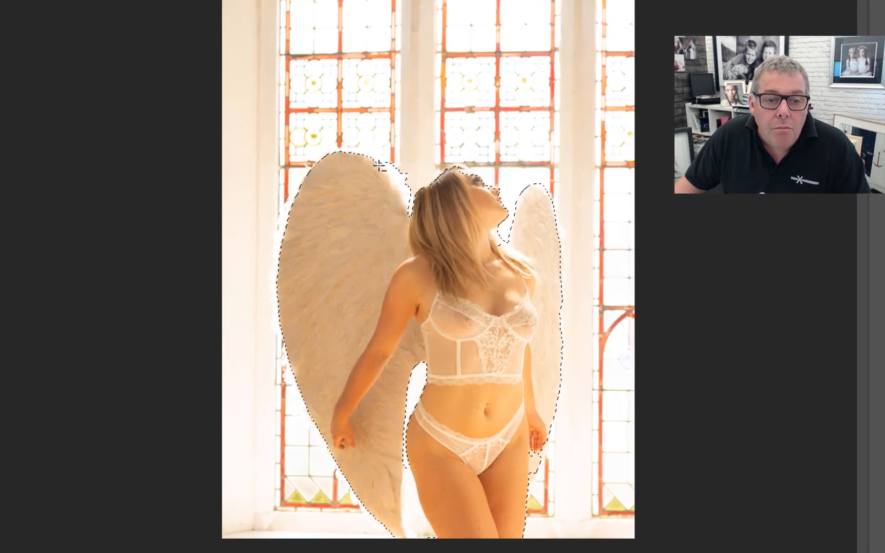
Step: Subtract the background beside the left wing's upper edge and between the wing and thigh from the selection with the Lasso
drag(306, 250, 325, 281)
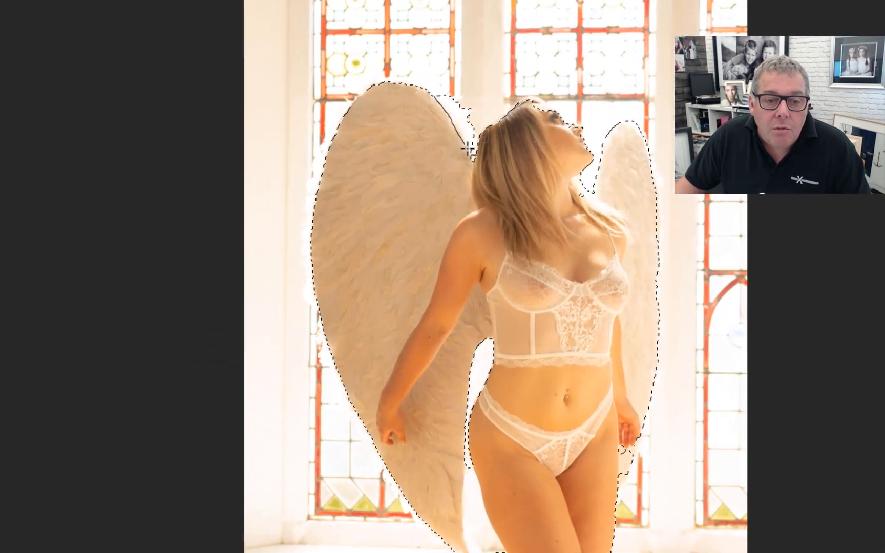
mouse_move(467, 148)
mouse_down()
mouse_move(470, 156)
mouse_move(474, 119)
mouse_move(424, 57)
mouse_move(467, 149)
mouse_move(476, 125)
mouse_move(466, 105)
mouse_up()
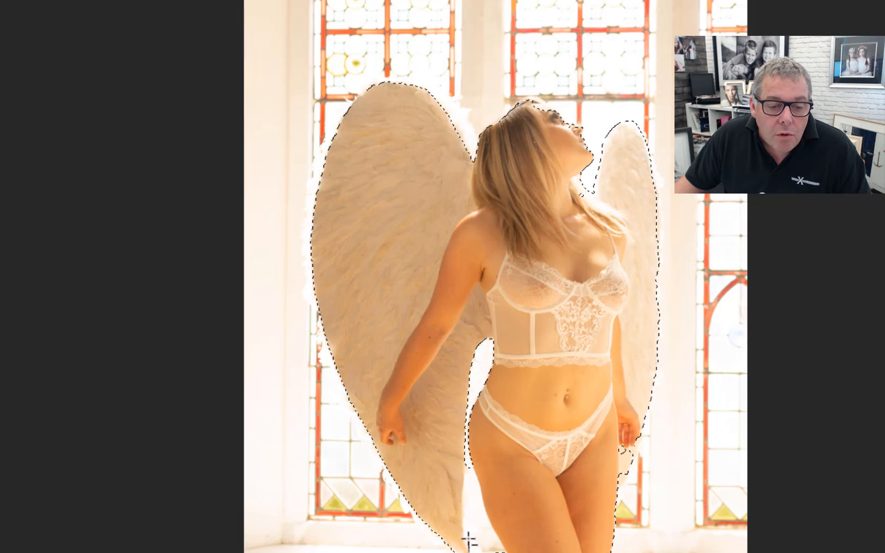
mouse_move(469, 541)
mouse_down()
mouse_move(466, 469)
mouse_move(478, 474)
mouse_move(476, 499)
mouse_move(482, 552)
mouse_up()
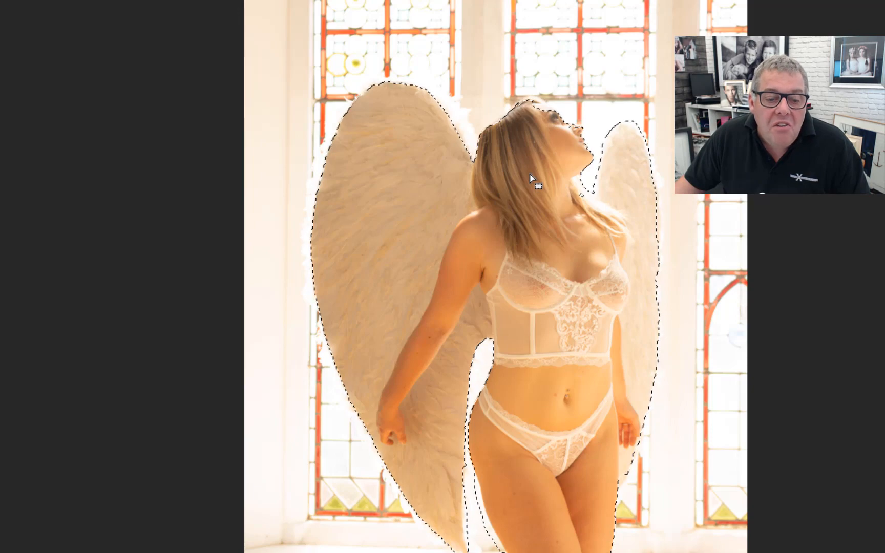
Step: Subtract the remaining bright background strip along the thigh's outer edge from the selection with the Magnetic Lasso
scroll(524, 520, up, 3)
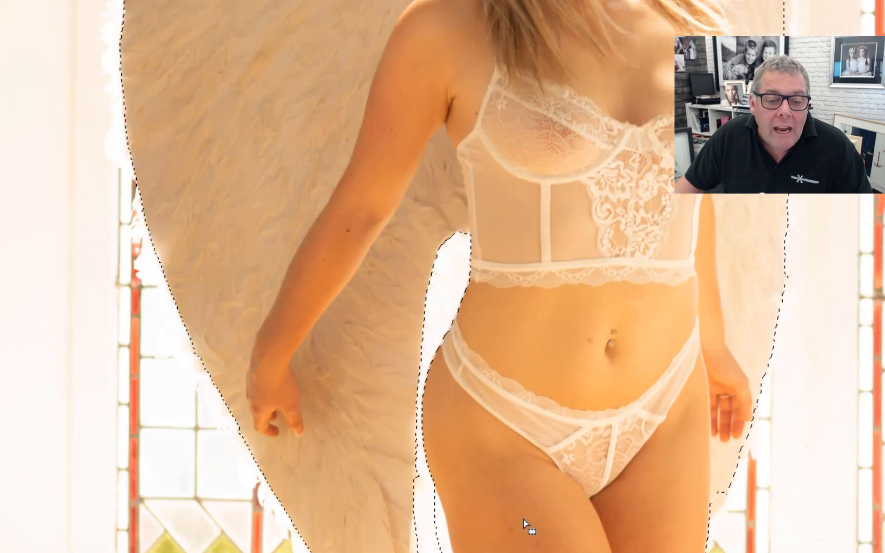
scroll(524, 520, down, 6)
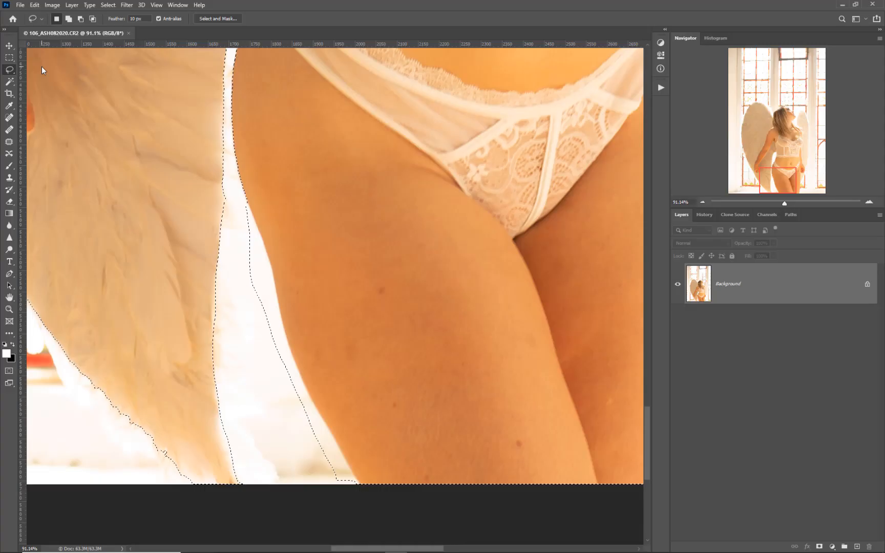
right_click(9, 73)
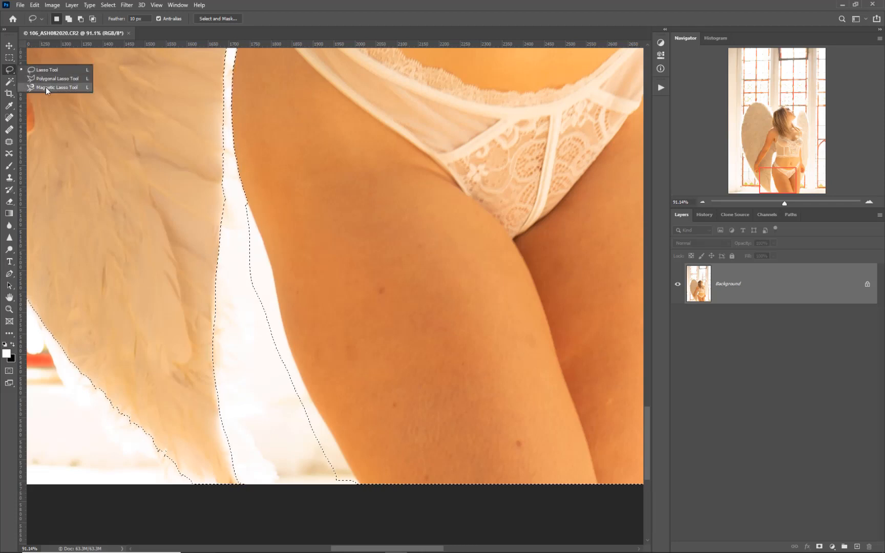
click(46, 88)
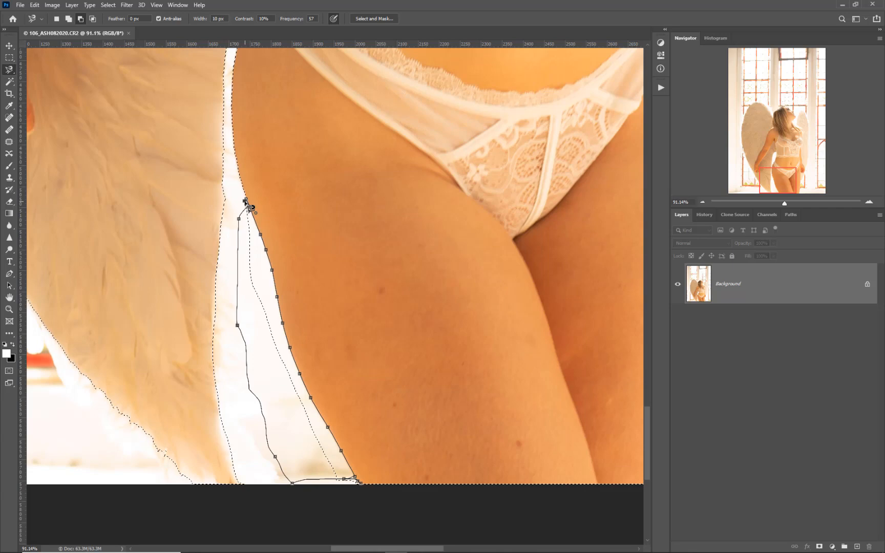
click(250, 206)
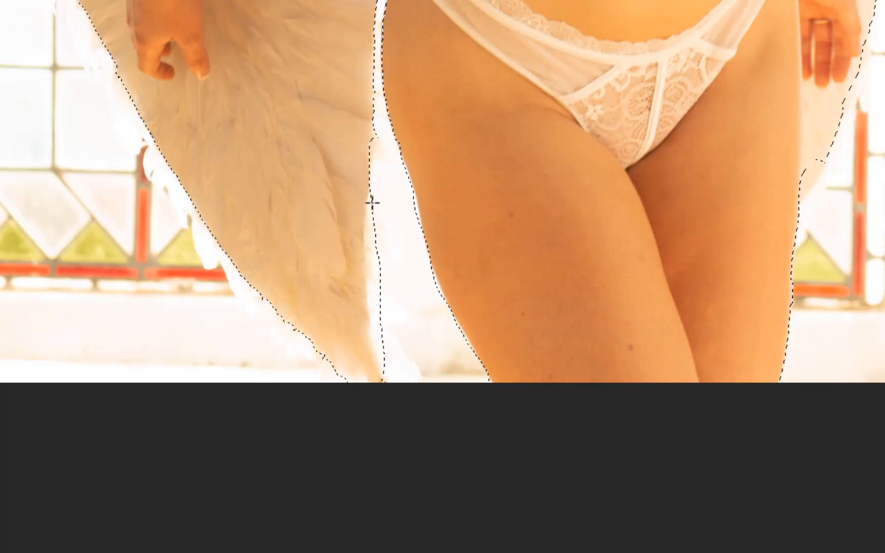
Step: Subtract the bright background strip along the inner edge of the left wing's lower part from the selection with the Lasso
drag(372, 209, 373, 254)
drag(407, 373, 408, 354)
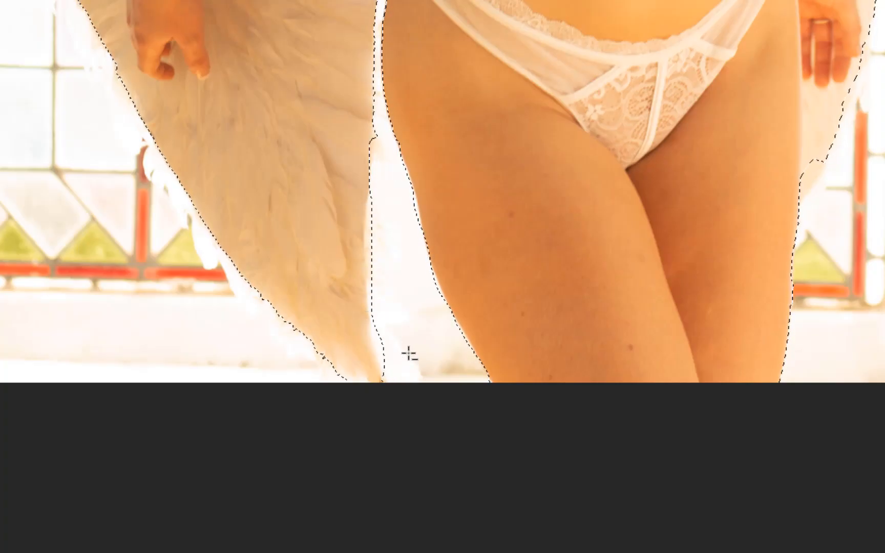
scroll(382, 294, down, 2)
scroll(383, 296, down, 1)
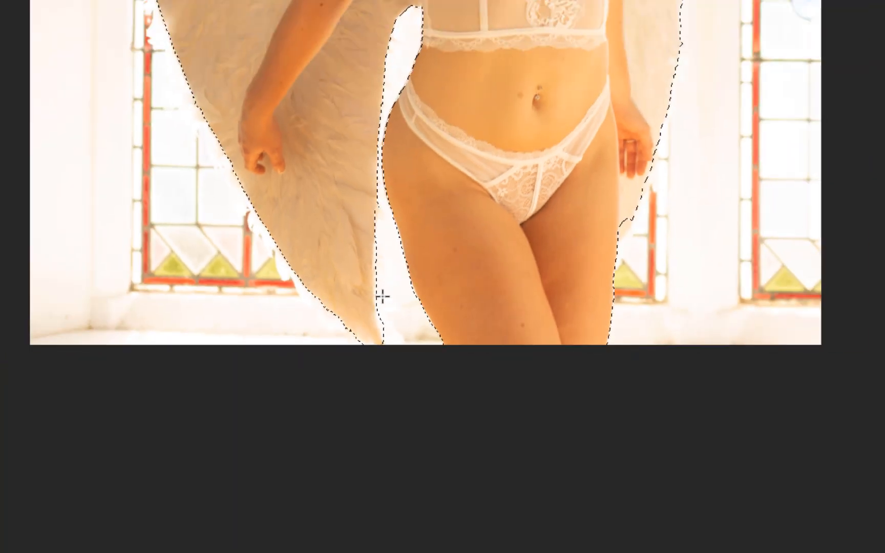
Step: Add the missing nose bridge, forehead and top of the hair to the selection with the Lasso
drag(444, 116, 438, 390)
drag(442, 67, 449, 342)
scroll(464, 236, up, 3)
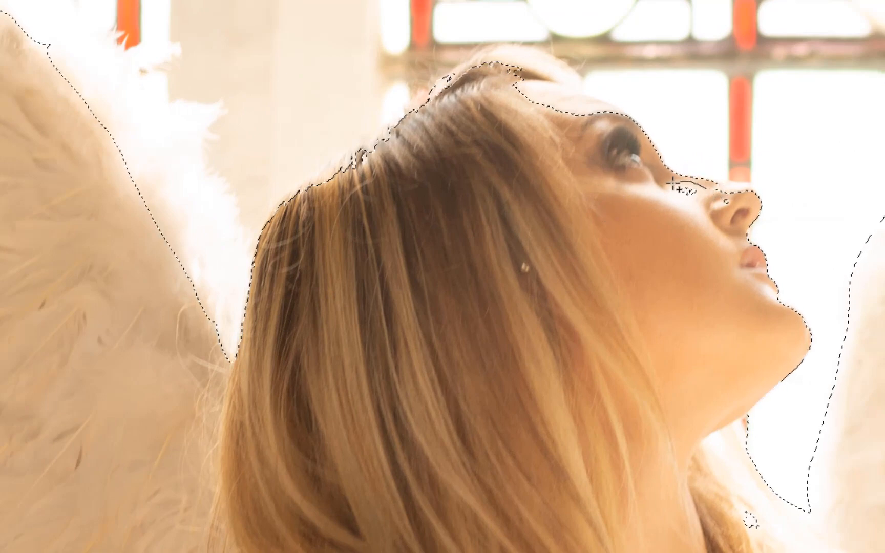
drag(694, 218, 684, 212)
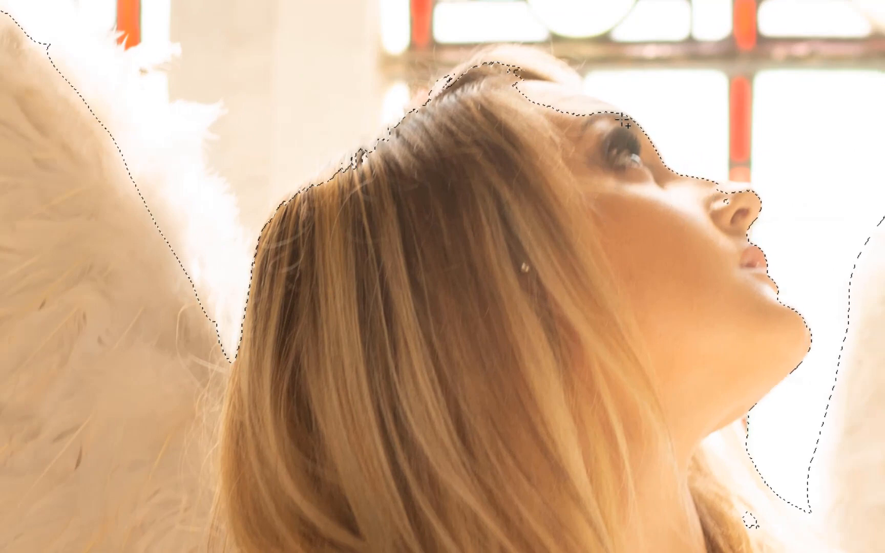
drag(629, 118, 598, 100)
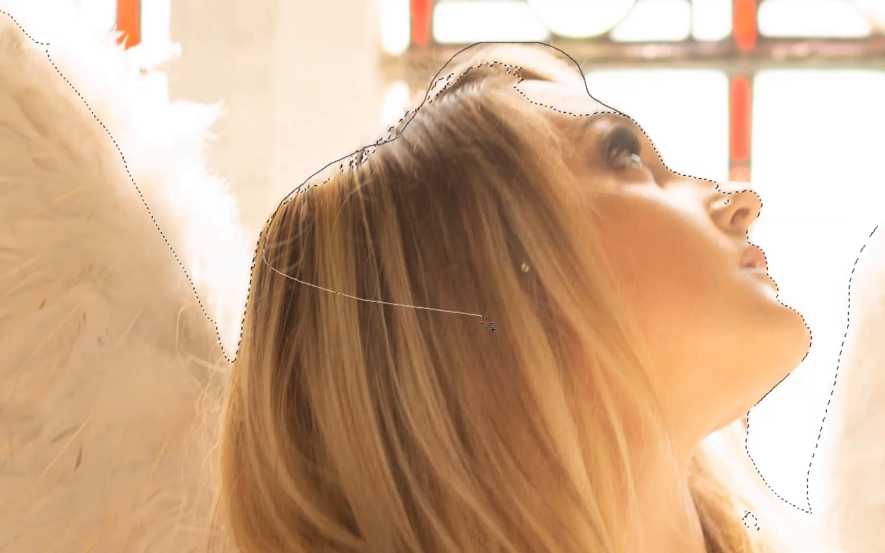
drag(486, 324, 486, 324)
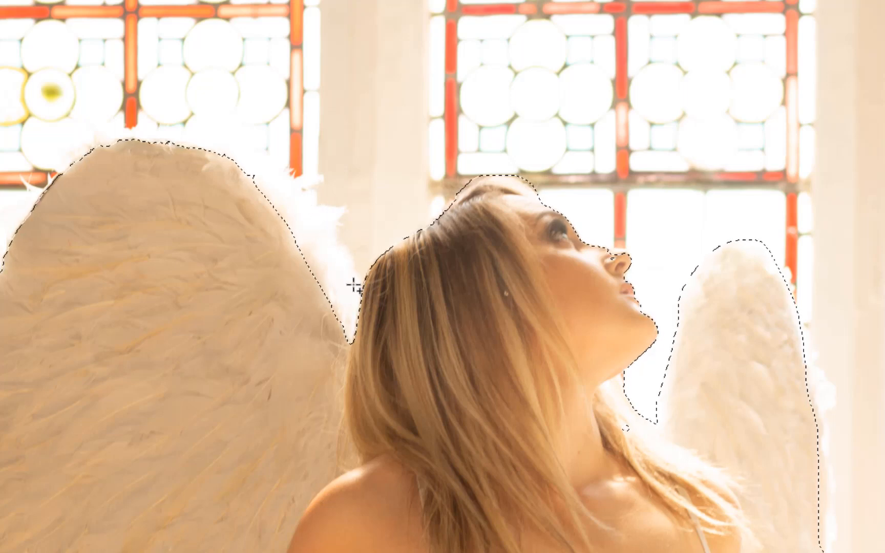
Step: Add the bright feathers on the left wing's upper edge beside the hair to the selection with the Lasso
drag(360, 287, 339, 247)
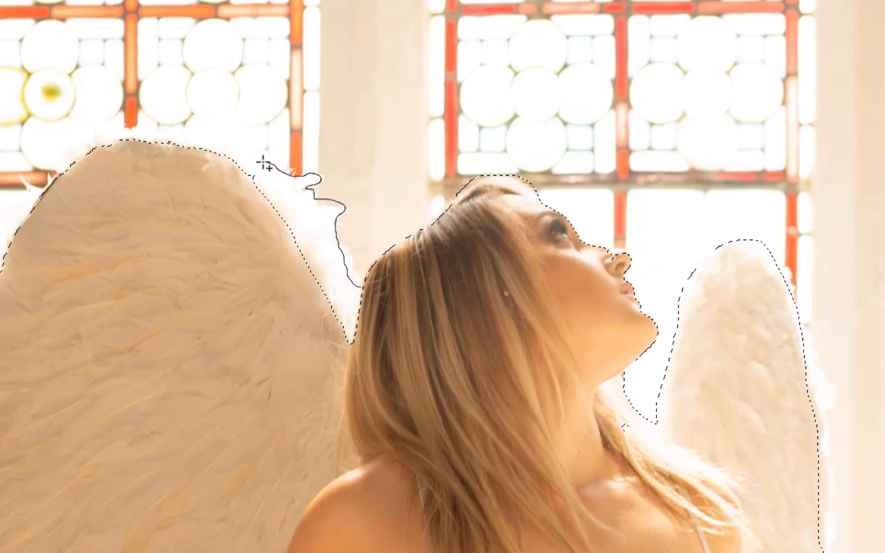
drag(221, 239, 238, 311)
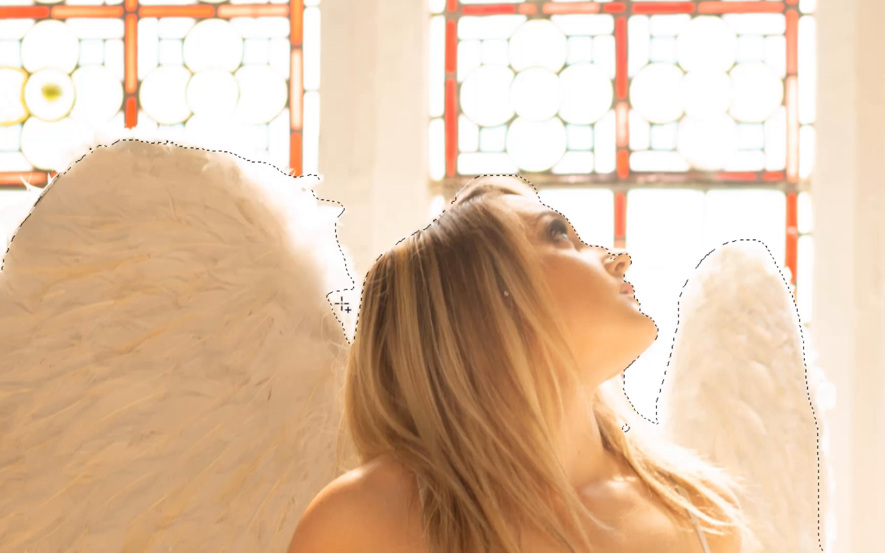
drag(368, 309, 366, 297)
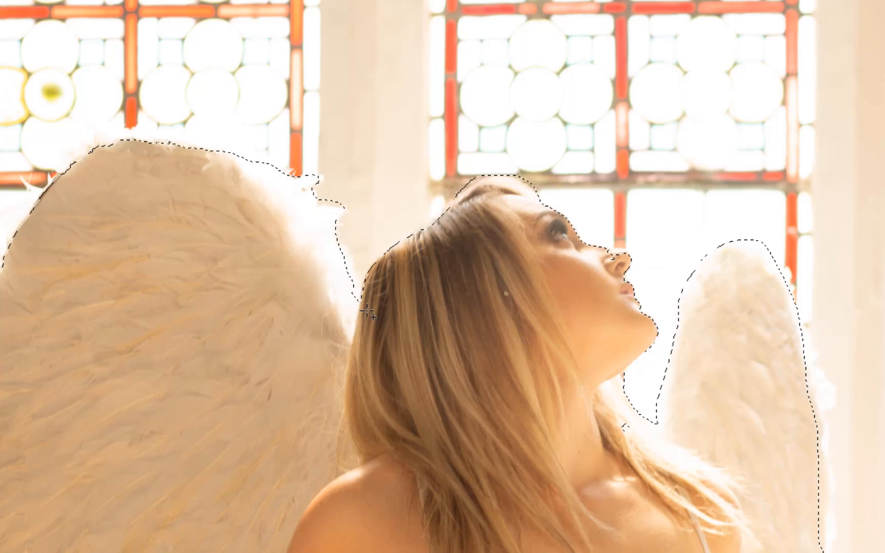
scroll(445, 442, down, 2)
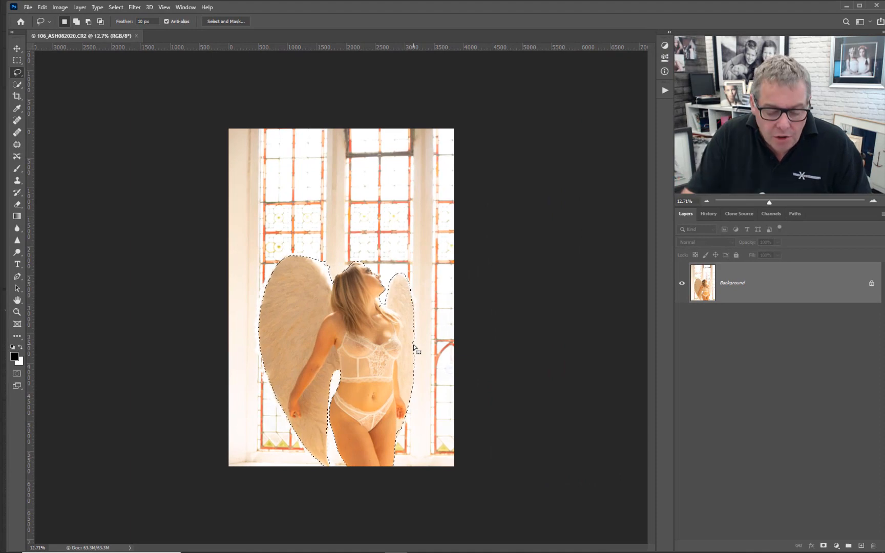
Step: Copy the selected winged model to a new layer and hide the Background layer
key(ctrl+j)
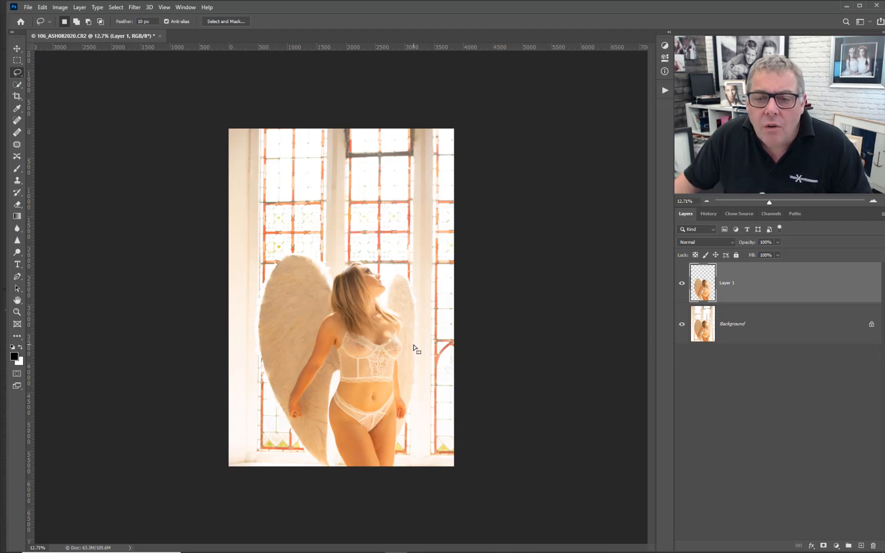
click(683, 325)
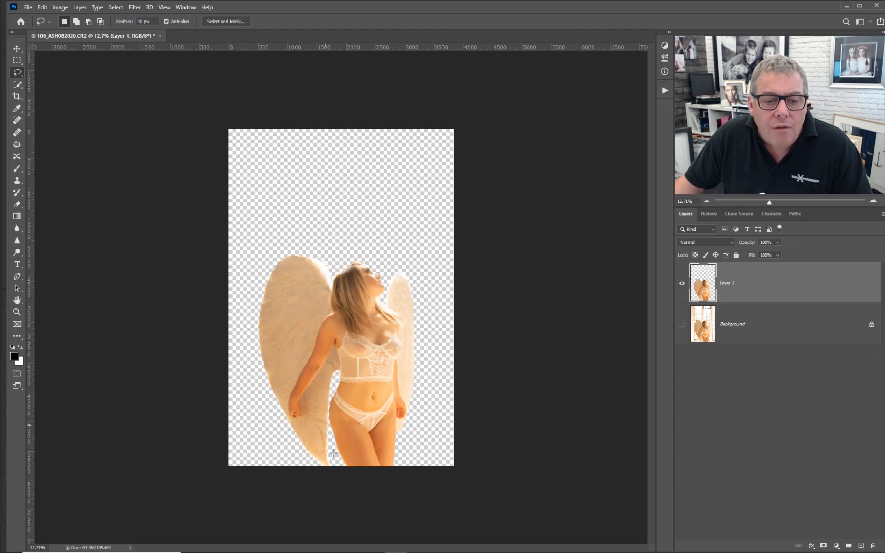
scroll(339, 444, up, 10)
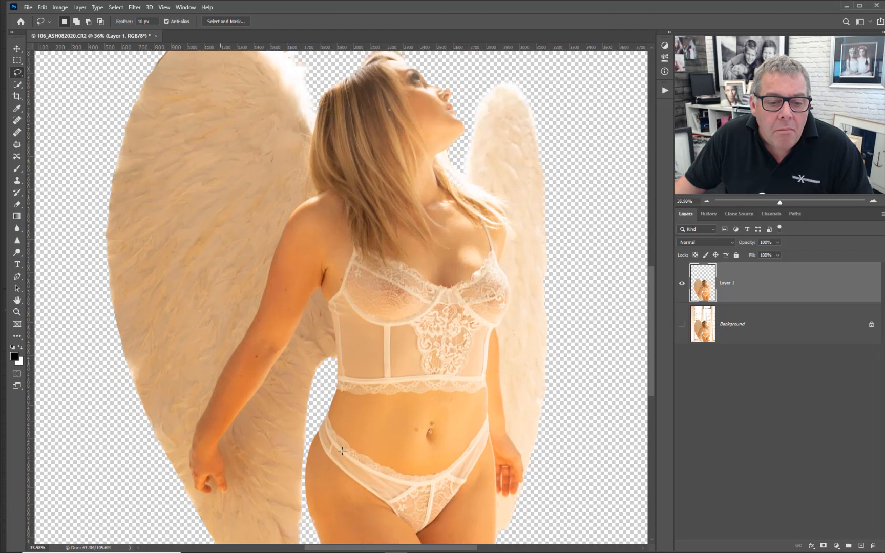
drag(338, 462, 340, 305)
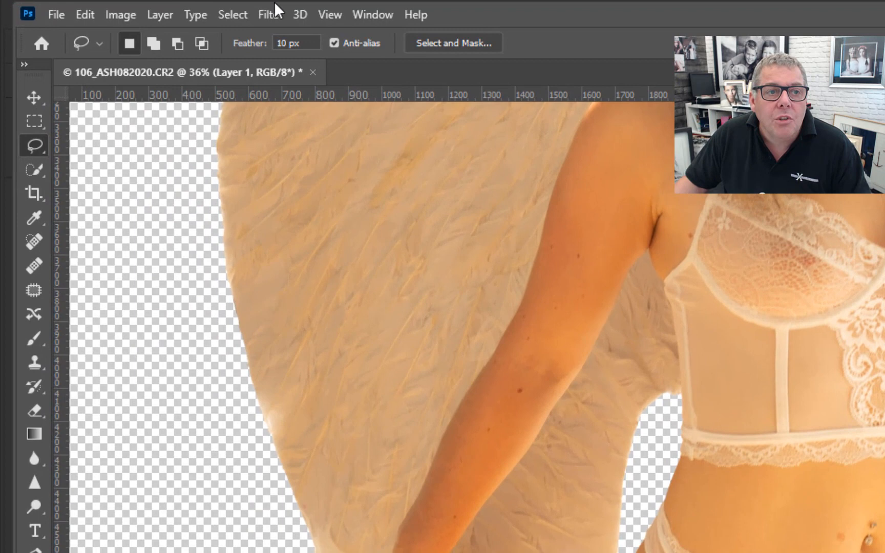
Step: Open the cut-out layer in Liquify and freeze the lower left wing with the forearm and the right wing's outer edge
click(135, 7)
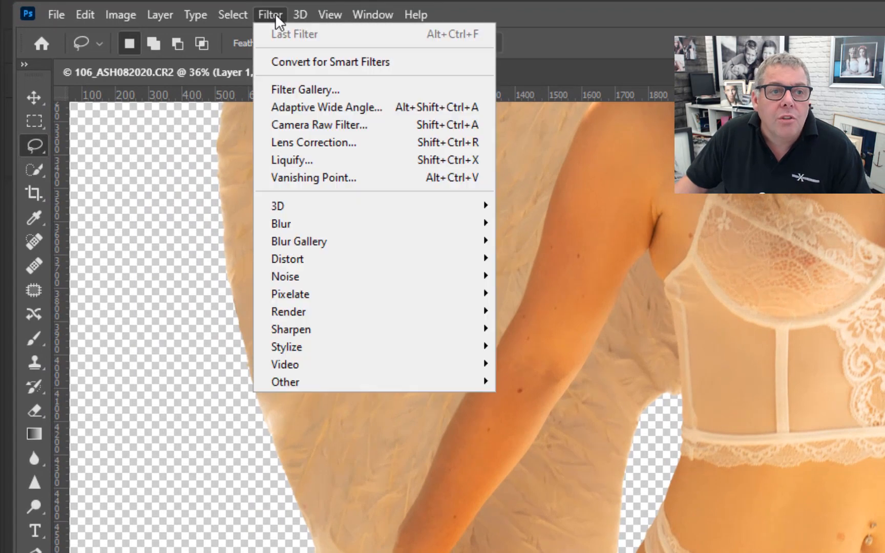
click(320, 160)
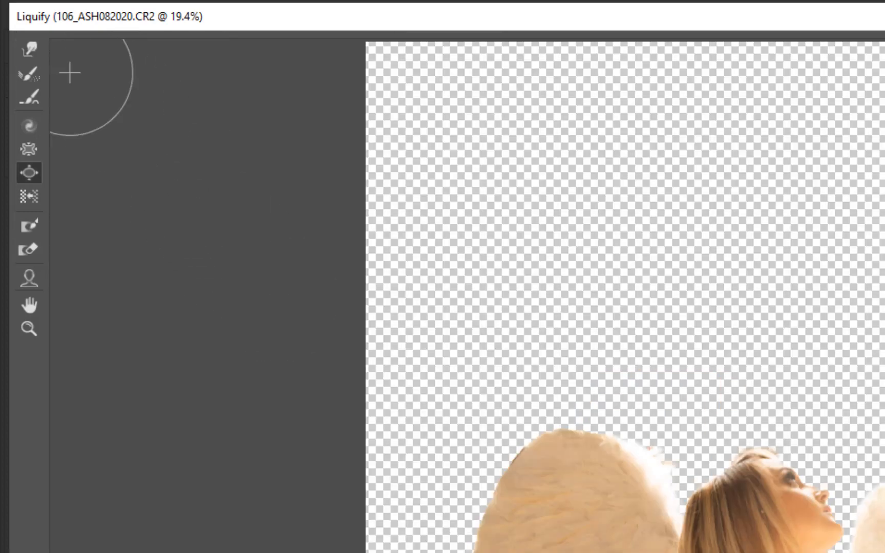
click(31, 51)
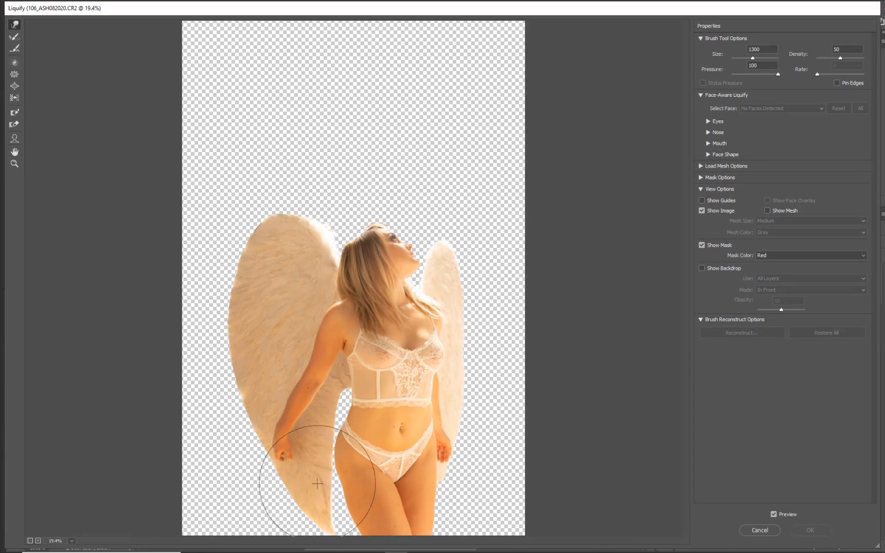
key(bracketright)
key(bracketright)
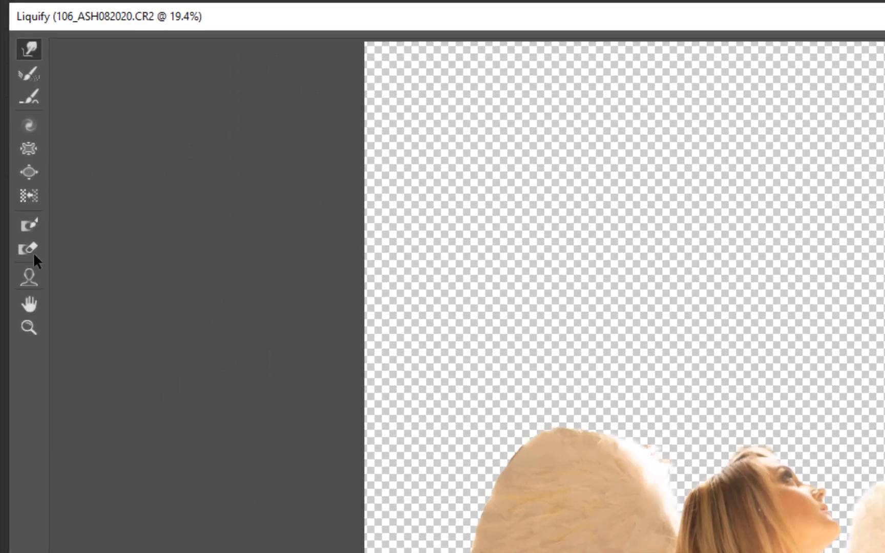
click(29, 224)
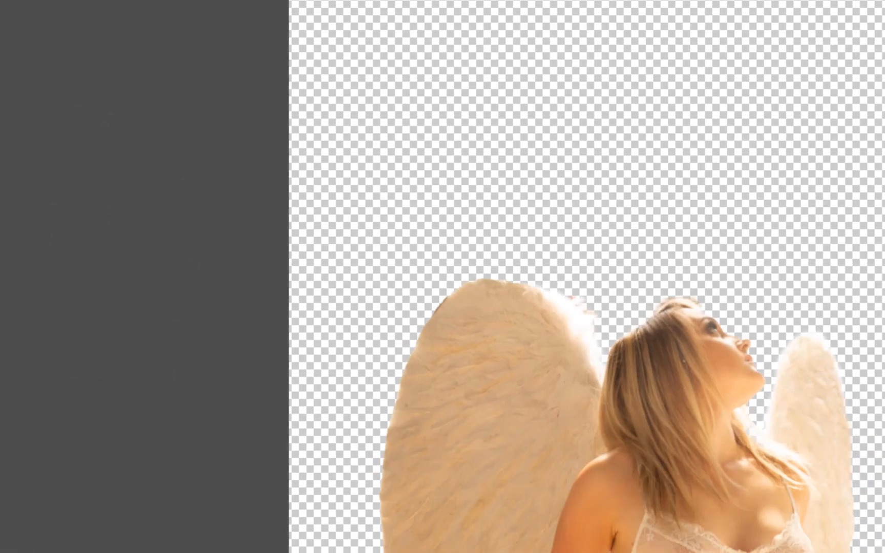
mouse_move(370, 500)
mouse_down()
mouse_move(358, 421)
mouse_move(367, 284)
mouse_move(386, 224)
mouse_move(404, 211)
mouse_move(386, 182)
mouse_move(290, 363)
mouse_move(327, 360)
mouse_move(333, 308)
mouse_move(303, 264)
mouse_move(292, 305)
mouse_move(328, 271)
mouse_move(307, 295)
mouse_move(297, 294)
mouse_move(327, 282)
mouse_move(343, 440)
mouse_move(336, 464)
mouse_move(309, 392)
mouse_move(296, 385)
mouse_move(318, 420)
mouse_move(282, 326)
mouse_move(328, 209)
mouse_move(336, 150)
mouse_up()
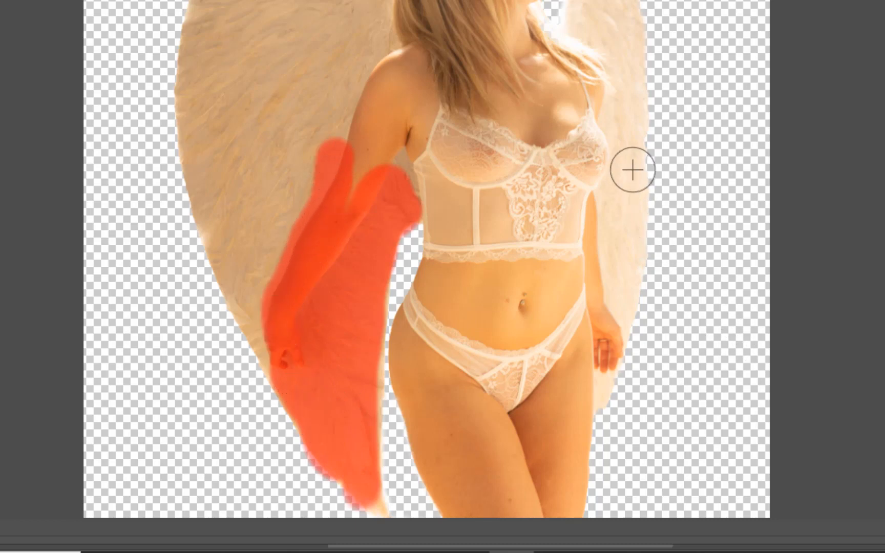
mouse_move(643, 180)
mouse_down()
mouse_move(638, 313)
mouse_move(648, 156)
mouse_move(637, 69)
mouse_up()
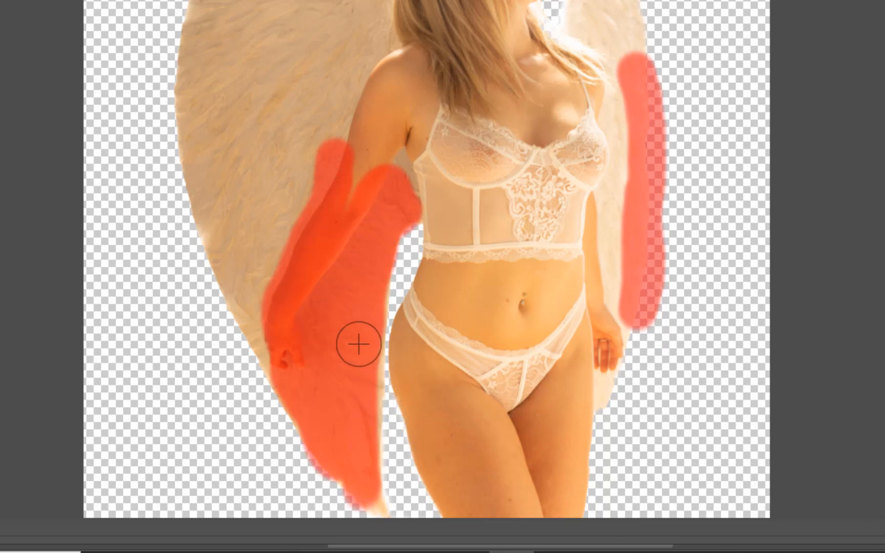
drag(360, 377, 375, 512)
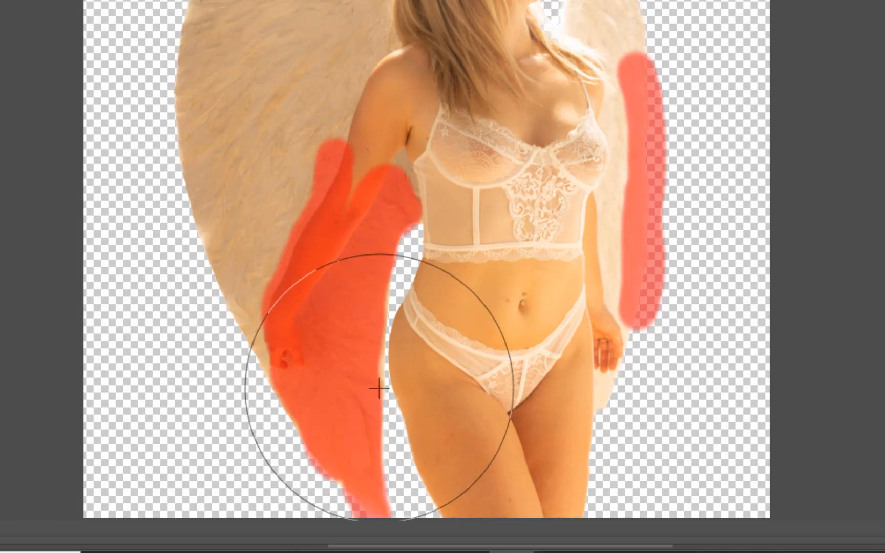
Step: Refine the outline of the model's hip, thigh and waist with the Forward Warp tool and apply Liquify
mouse_move(390, 384)
mouse_down()
mouse_move(397, 384)
mouse_move(377, 388)
mouse_up()
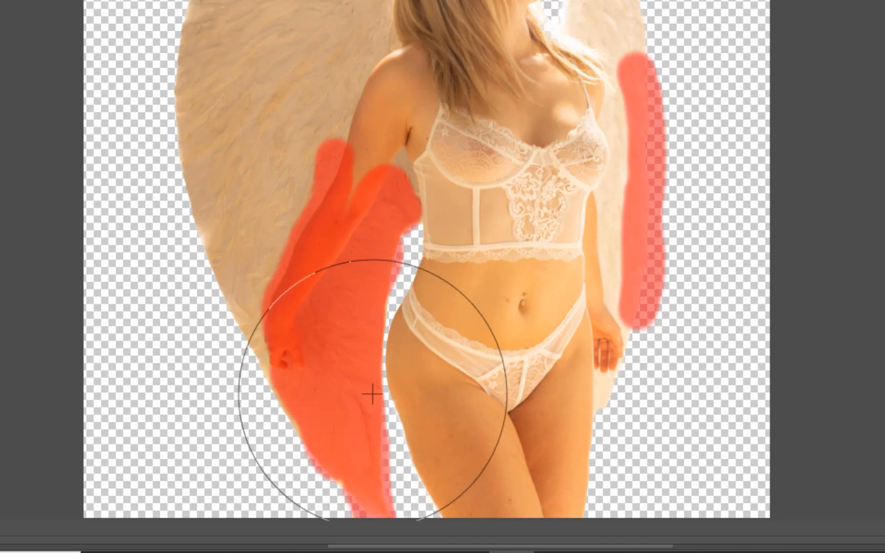
key(bracketleft)
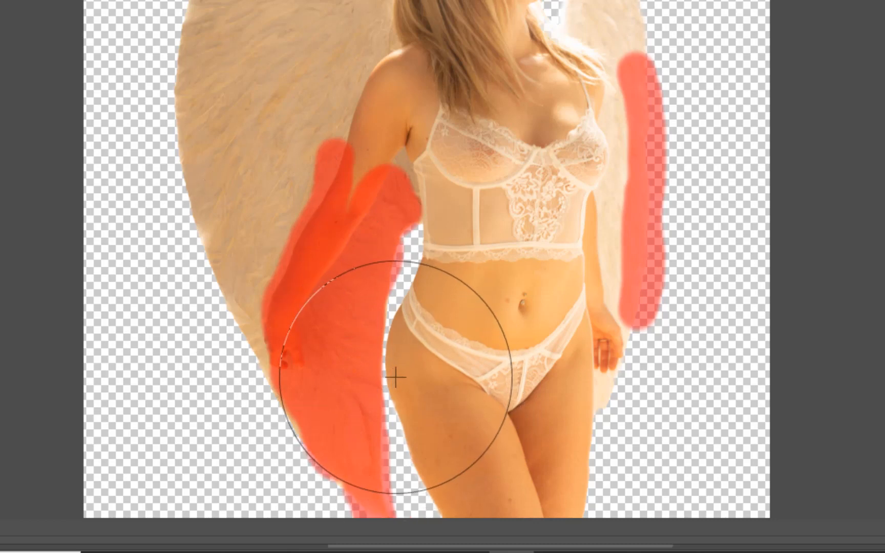
drag(395, 378, 399, 376)
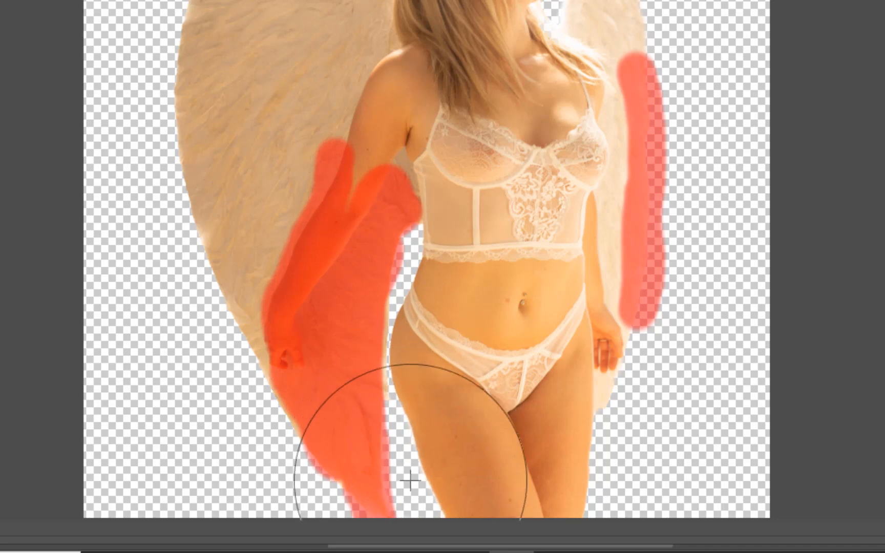
drag(373, 339, 383, 342)
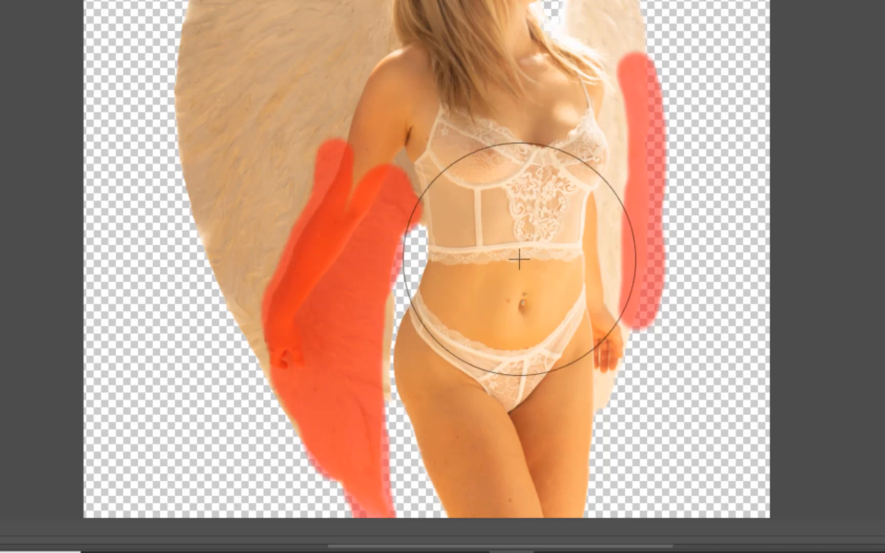
mouse_move(572, 274)
mouse_down()
mouse_move(564, 273)
mouse_move(583, 271)
mouse_up()
drag(603, 432, 600, 432)
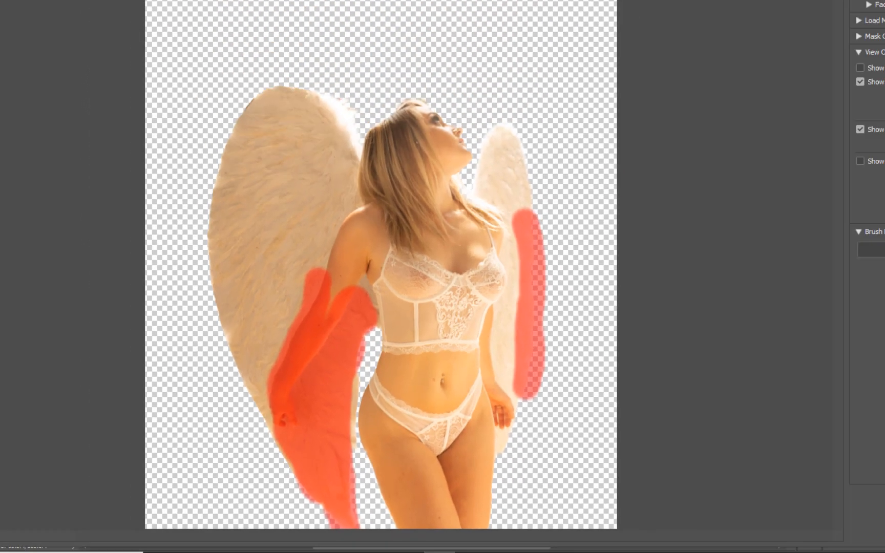
key(ctrl+shift+z)
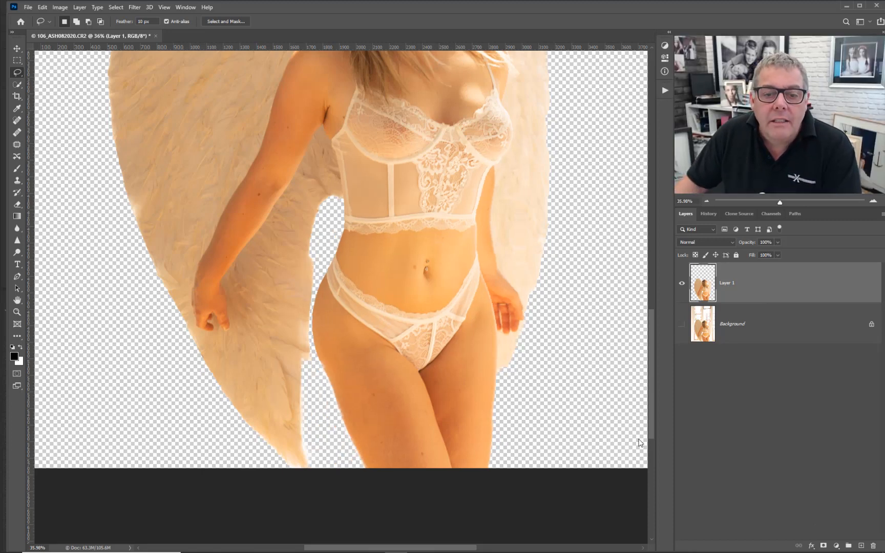
scroll(527, 296, down, 8)
scroll(522, 344, up, 2)
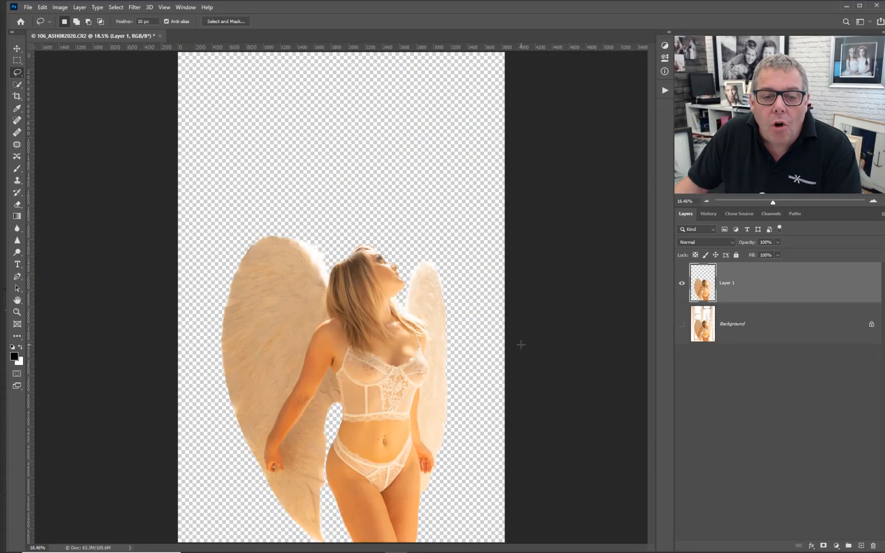
scroll(651, 298, down, 2)
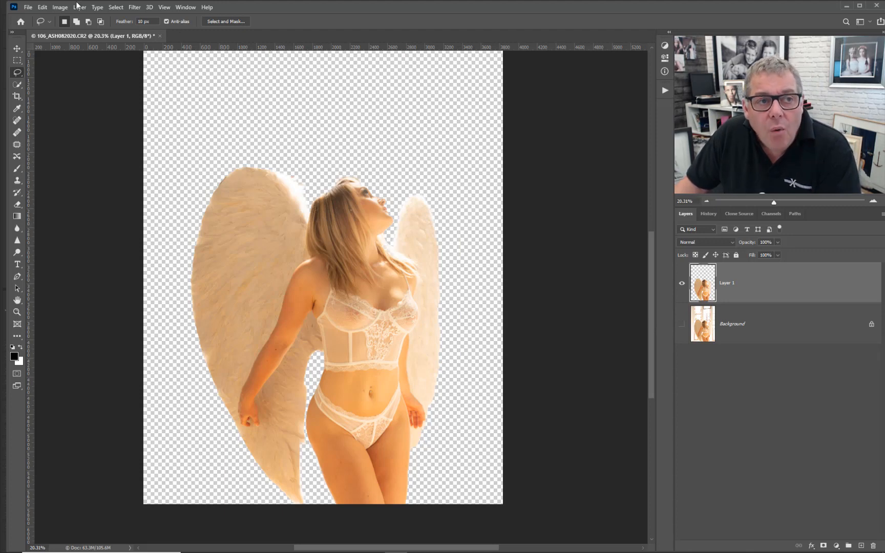
click(27, 9)
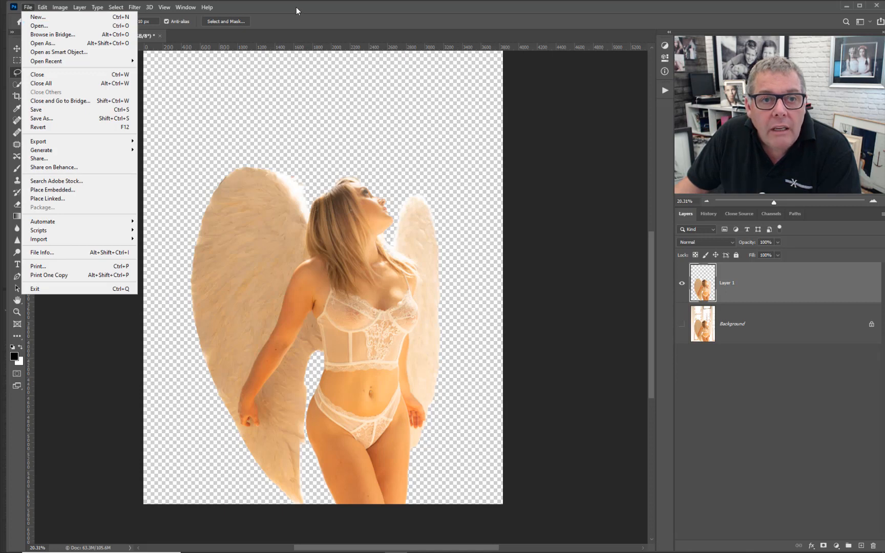
mouse_move(128, 61)
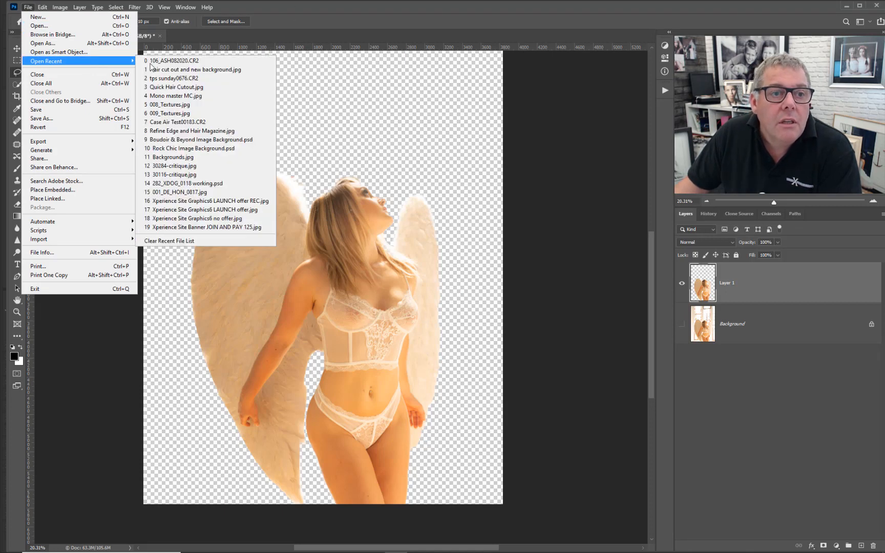
click(363, 22)
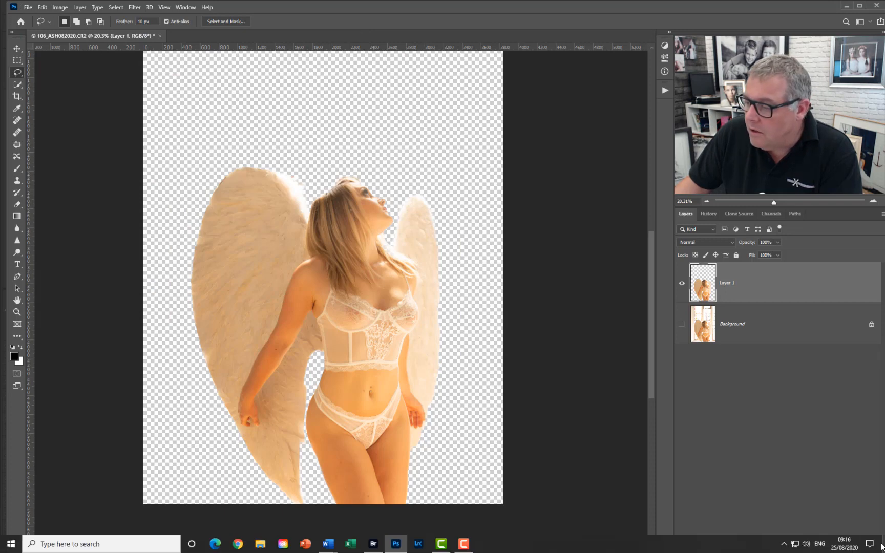
Step: Switch to Adobe Bridge and open Sky1.jpg from the angel 2020 folder in Photoshop
key(alt+Tab)
click(667, 403)
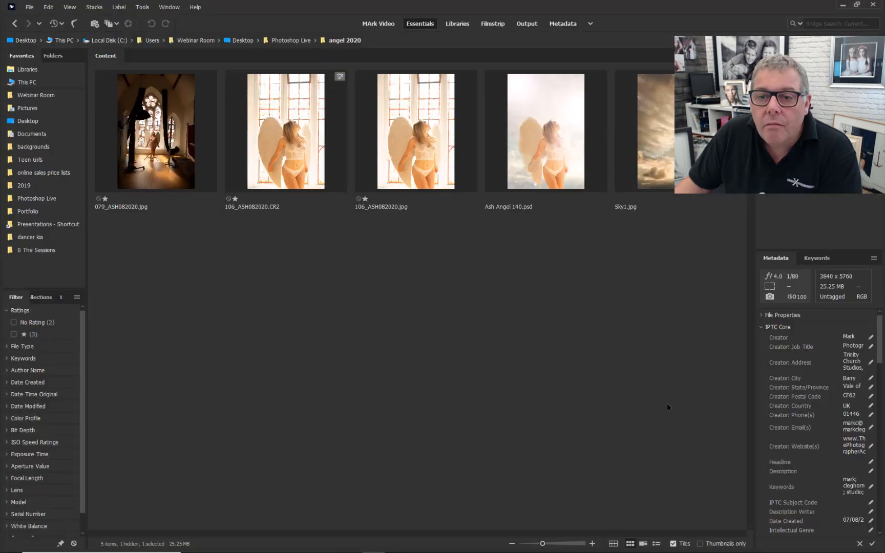
click(664, 183)
double_click(664, 182)
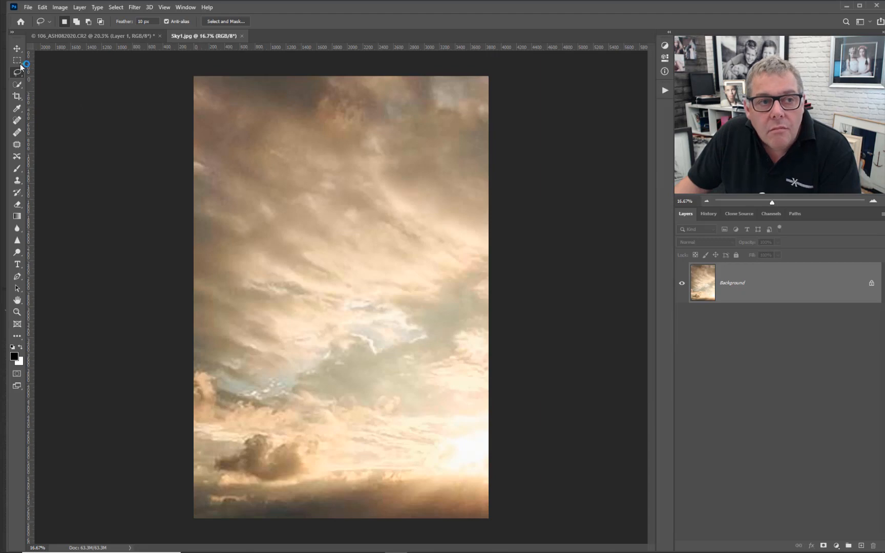
Step: Move the sky image into the 106_ASH082020.CR2 document, place it below the cut-out model layer, and close Sky1.jpg
click(17, 49)
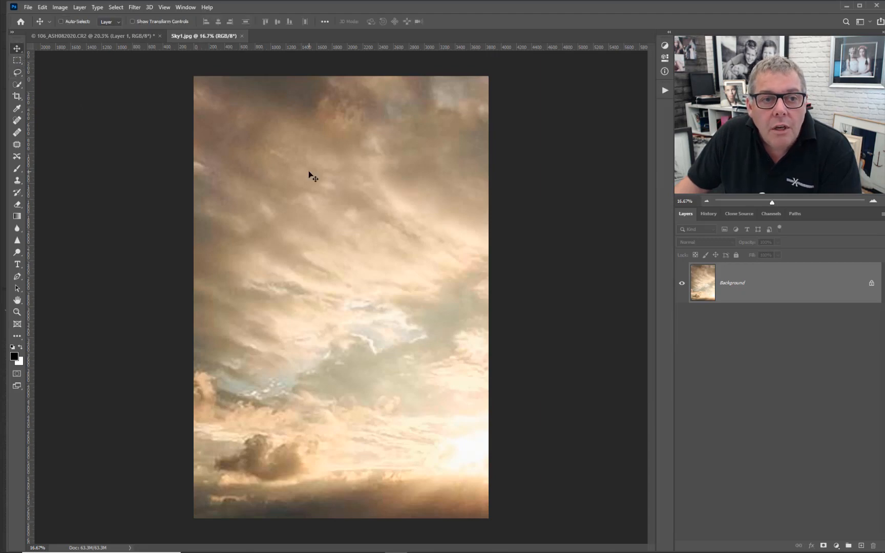
mouse_move(308, 170)
mouse_down()
mouse_move(124, 43)
mouse_move(272, 142)
mouse_up()
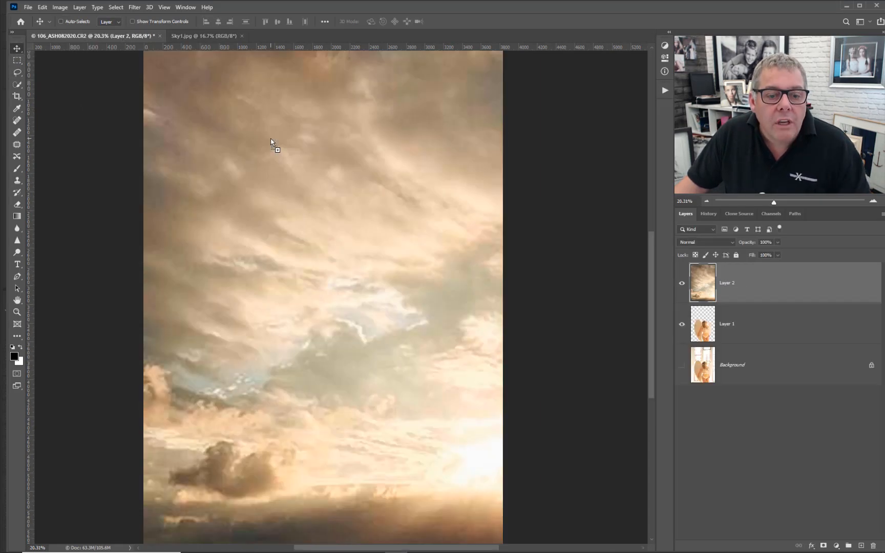
drag(789, 302, 788, 331)
click(222, 35)
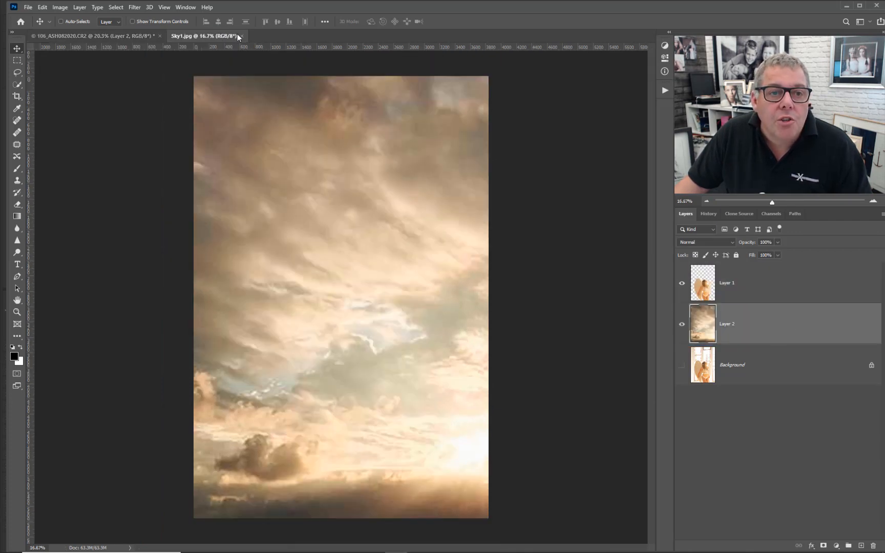
click(242, 36)
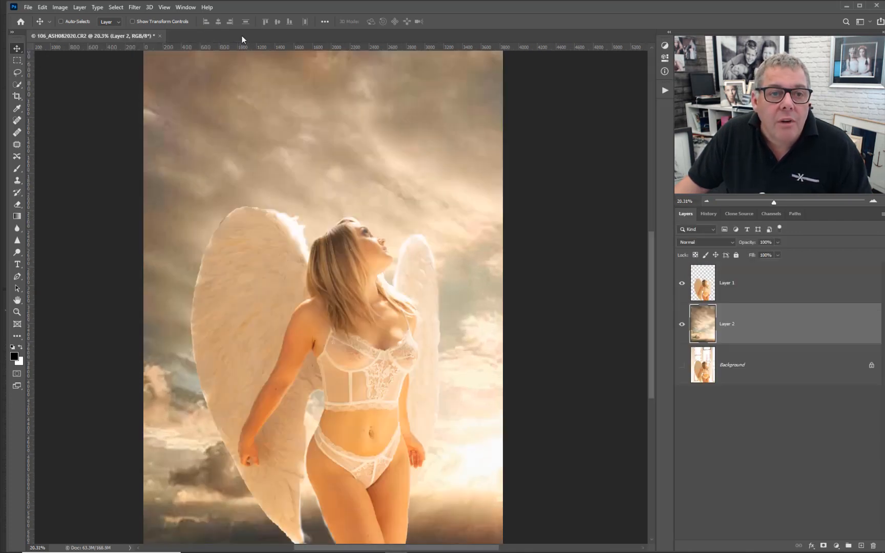
Step: Add a new layer between the sky and the cut-out model and fill it with white
click(862, 546)
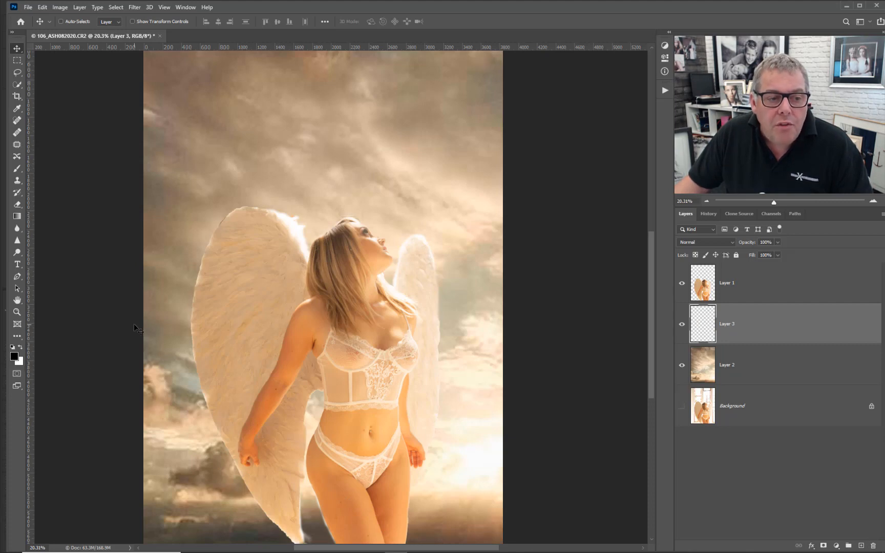
key(ctrl)
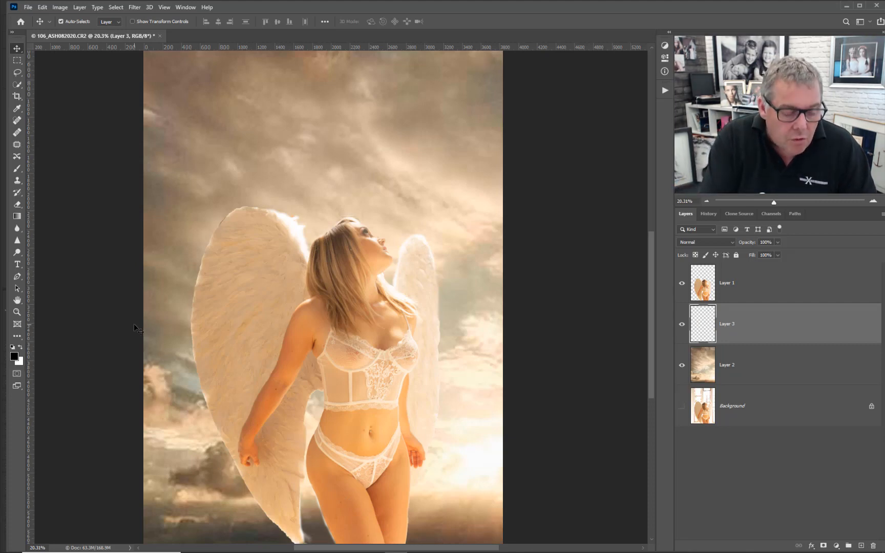
key(ctrl+BackSpace)
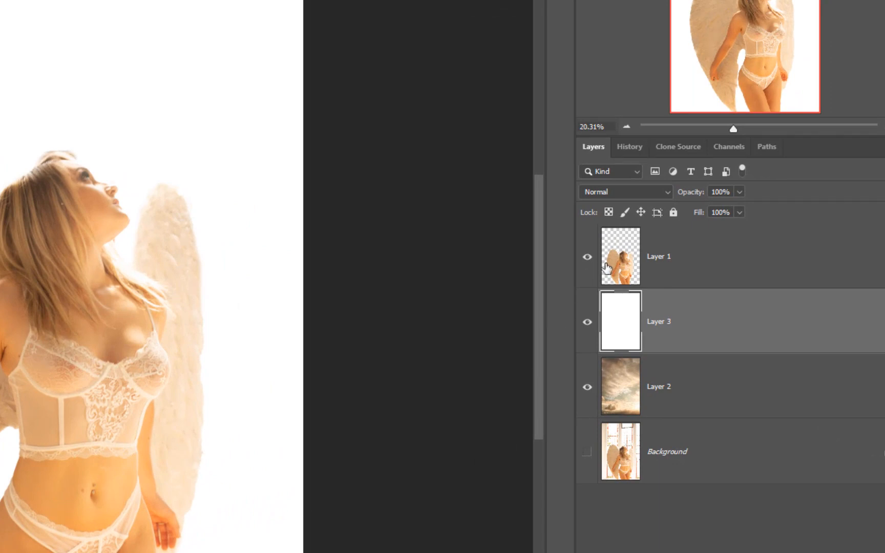
Step: Set the white layer to Screen blending at 23% opacity and compare the sky with and without it
click(668, 192)
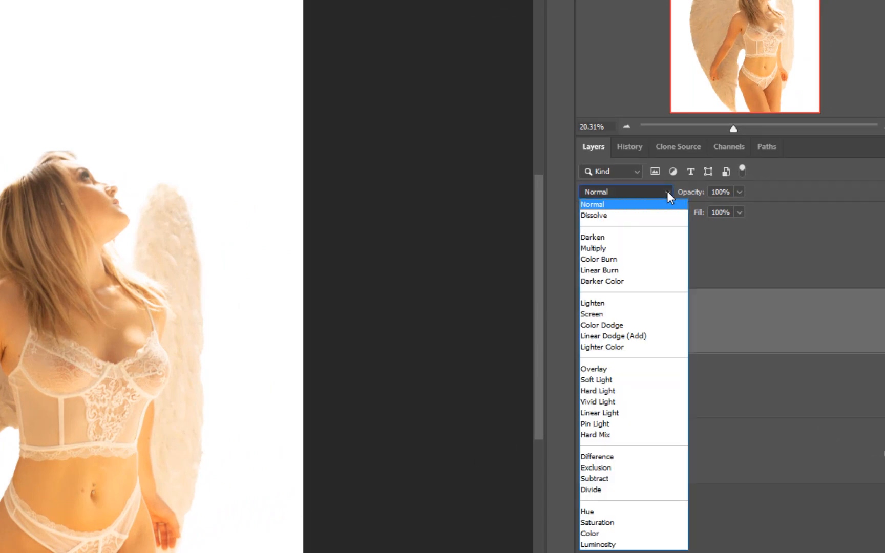
click(639, 320)
drag(695, 195, 640, 201)
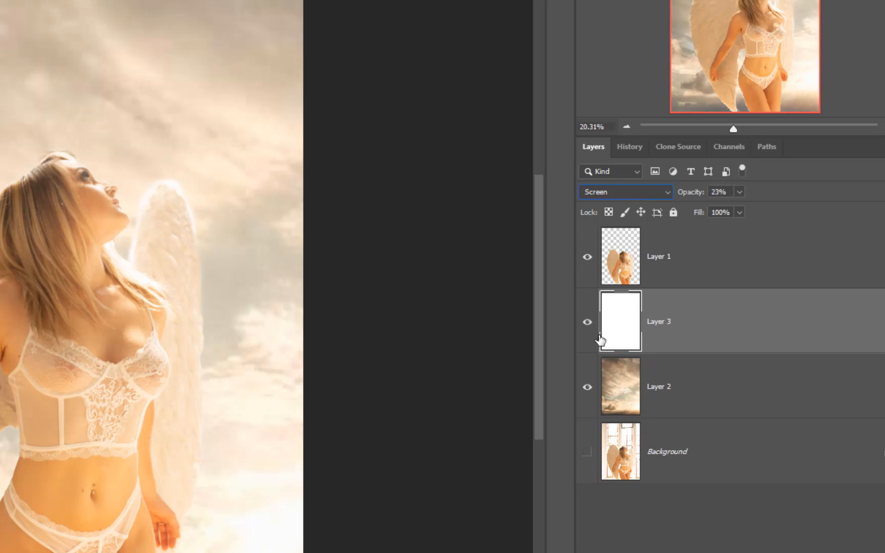
click(588, 322)
click(588, 322)
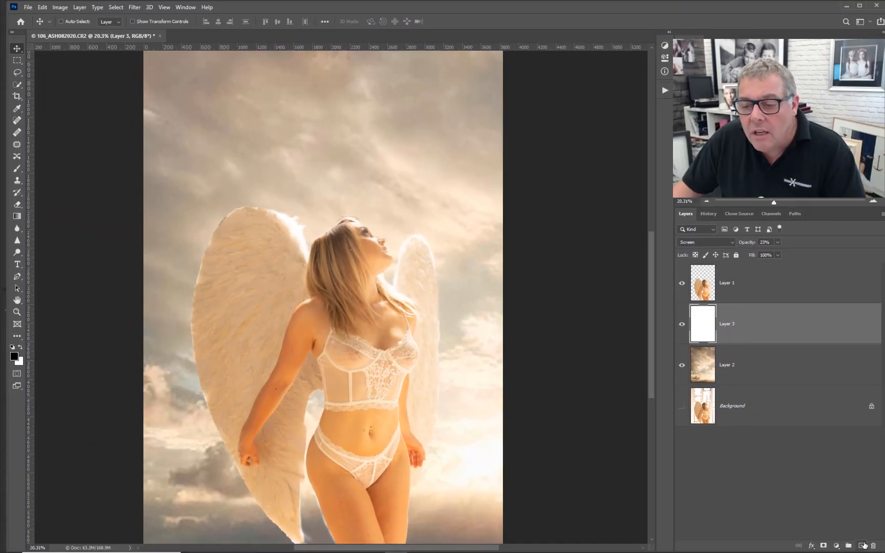
Step: Add a new layer above the white layer and render black-and-white Clouds on it
click(864, 545)
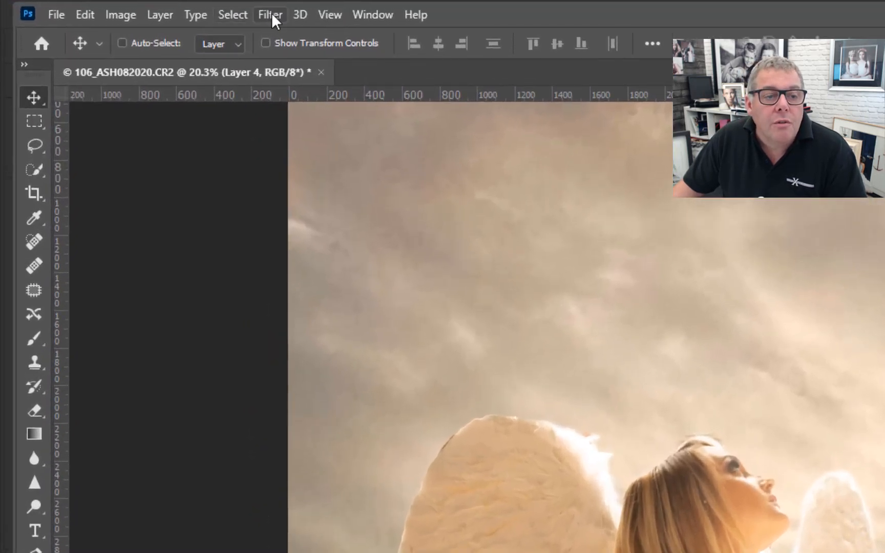
click(272, 13)
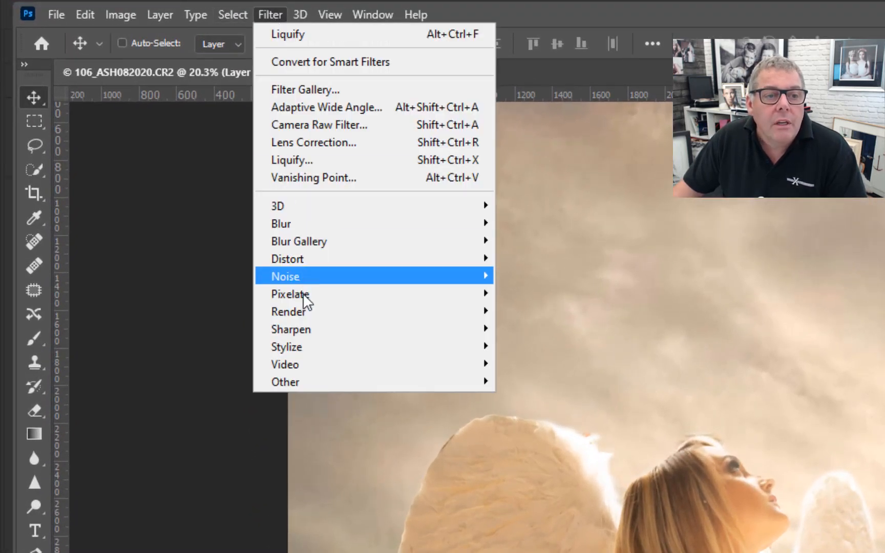
mouse_move(485, 328)
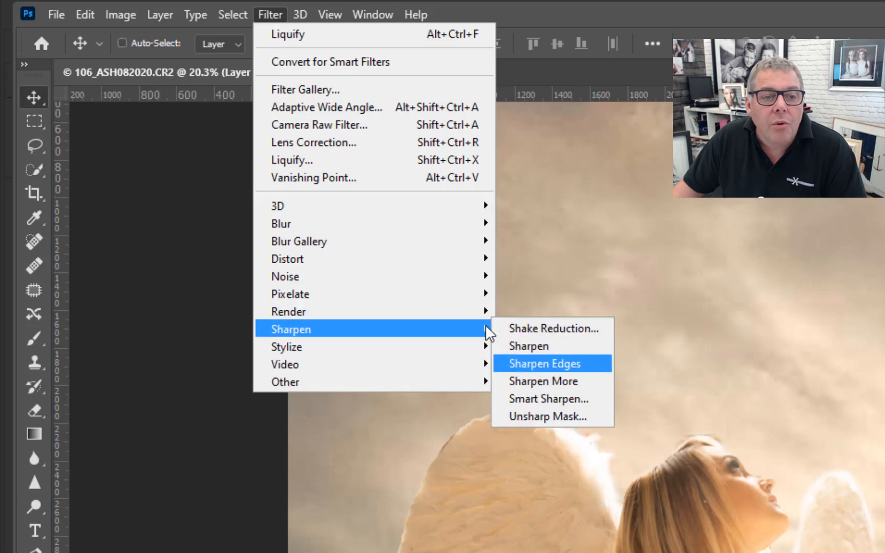
mouse_move(426, 314)
click(519, 370)
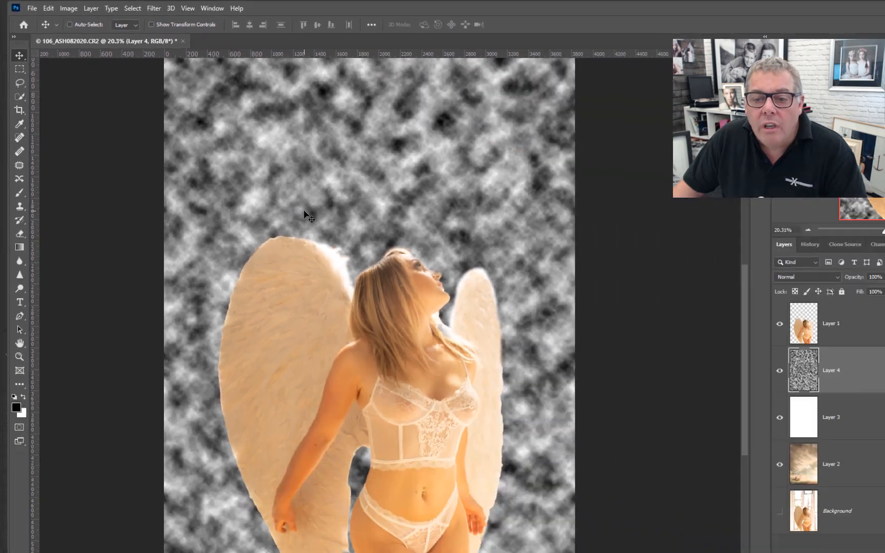
Step: Set the clouds layer to Screen blending at 20% opacity
click(838, 276)
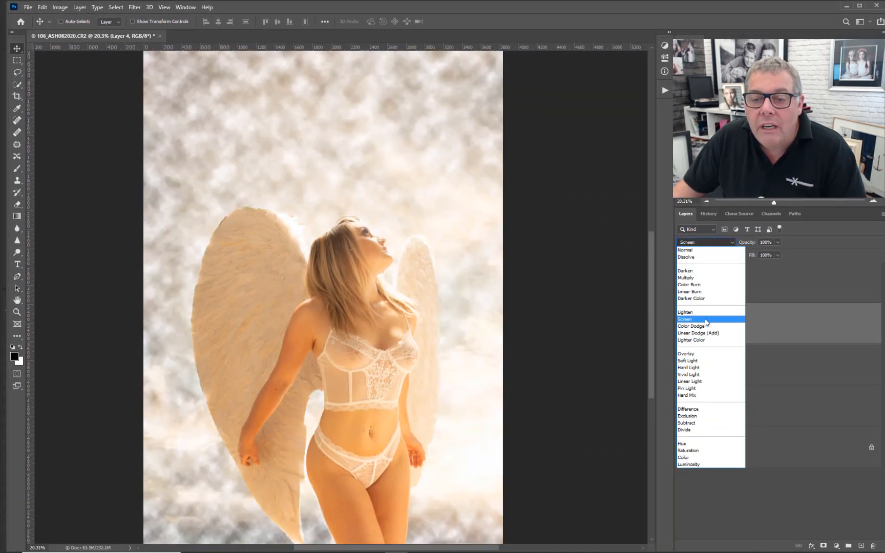
click(706, 320)
drag(752, 244, 717, 244)
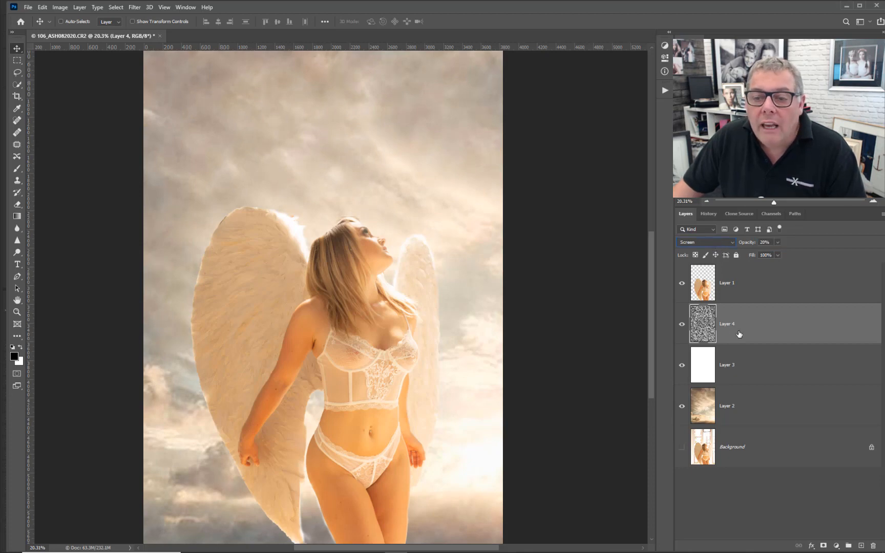
Step: Duplicate the clouds layer and start a Lens Flare on the copy, centred in the image's upper right corner
key(ctrl+j)
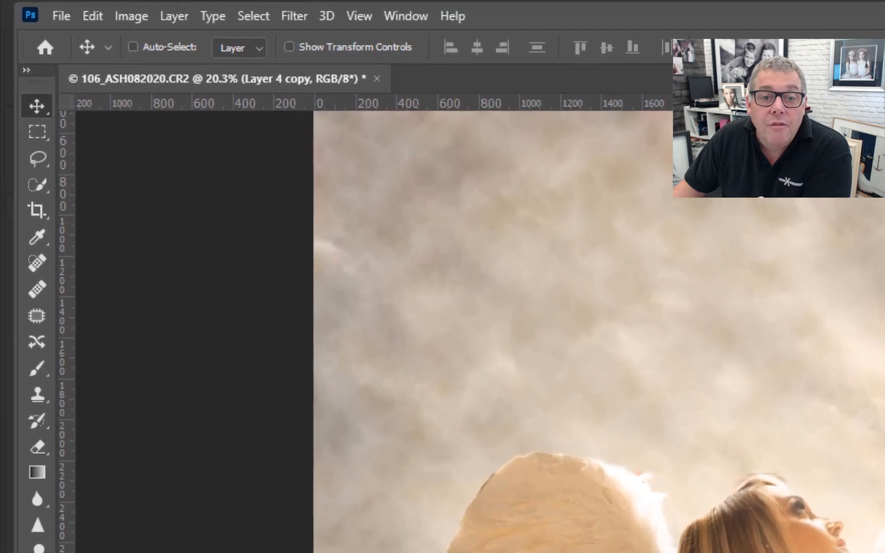
click(294, 16)
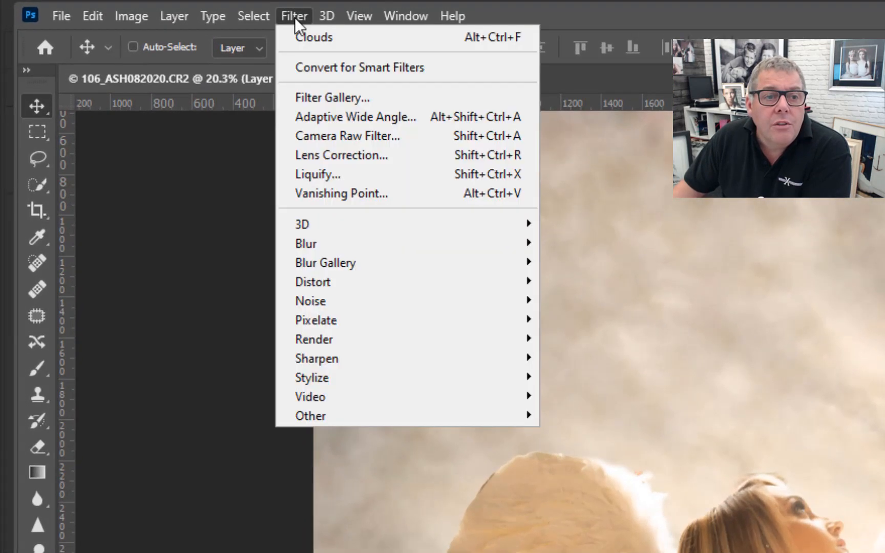
mouse_move(329, 338)
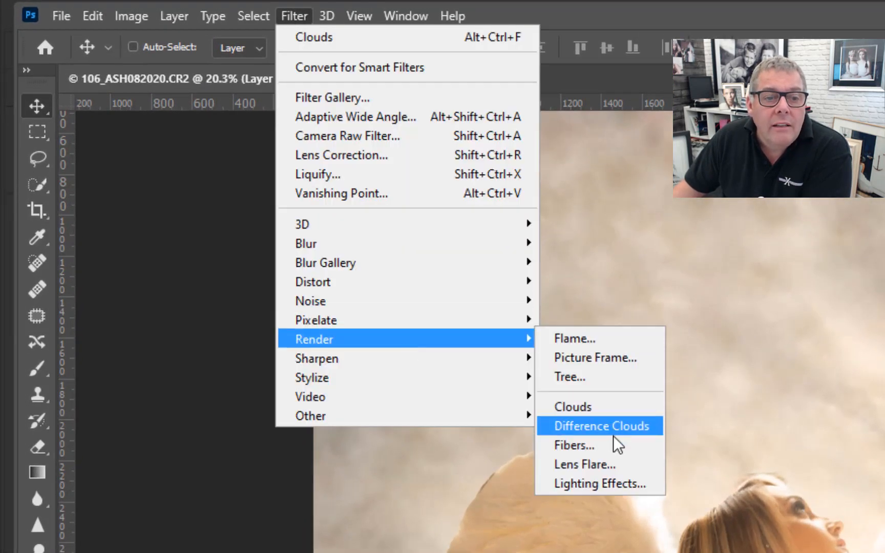
click(611, 464)
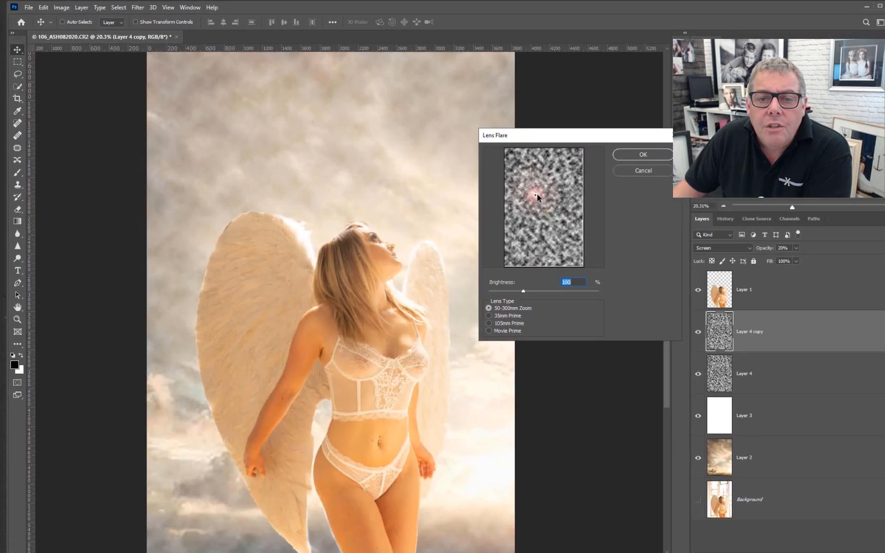
drag(536, 196, 562, 154)
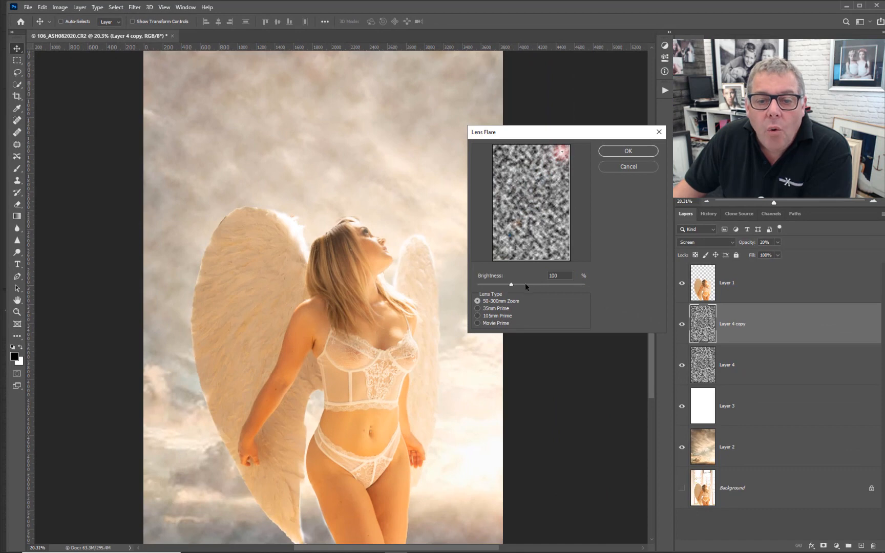
Step: Set the lens flare to 35mm Prime with 180% brightness and apply it
drag(525, 285, 538, 285)
click(478, 308)
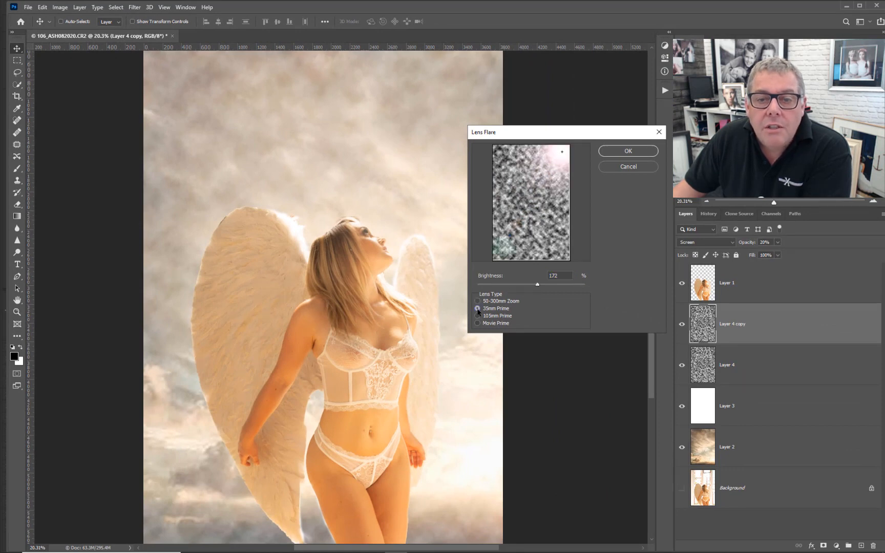
click(478, 316)
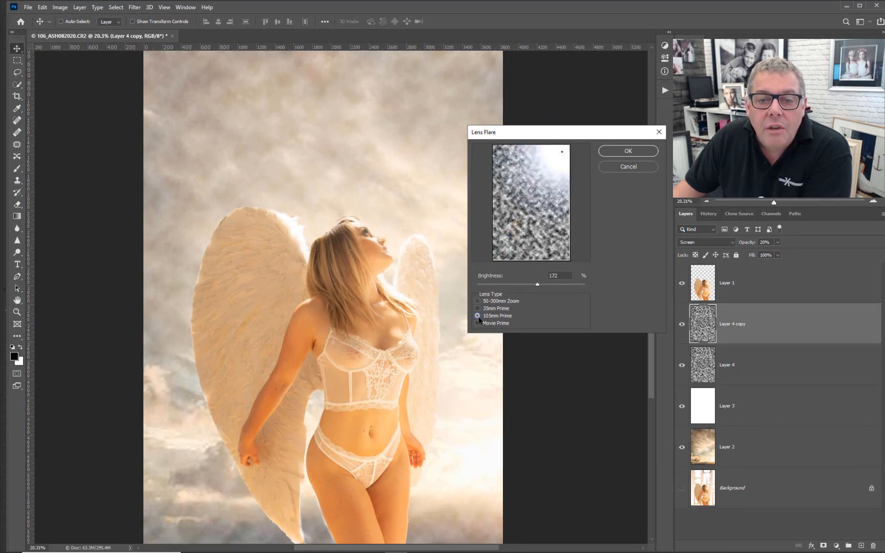
click(479, 309)
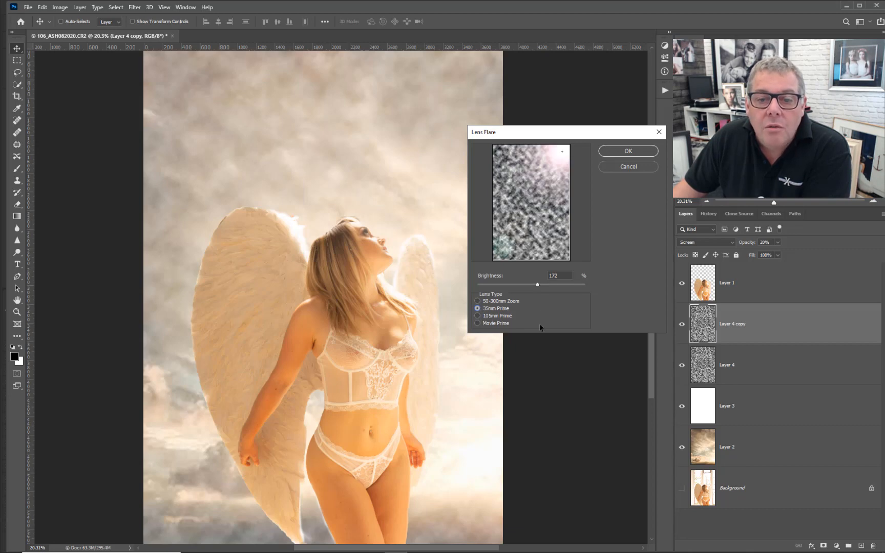
drag(540, 288, 543, 287)
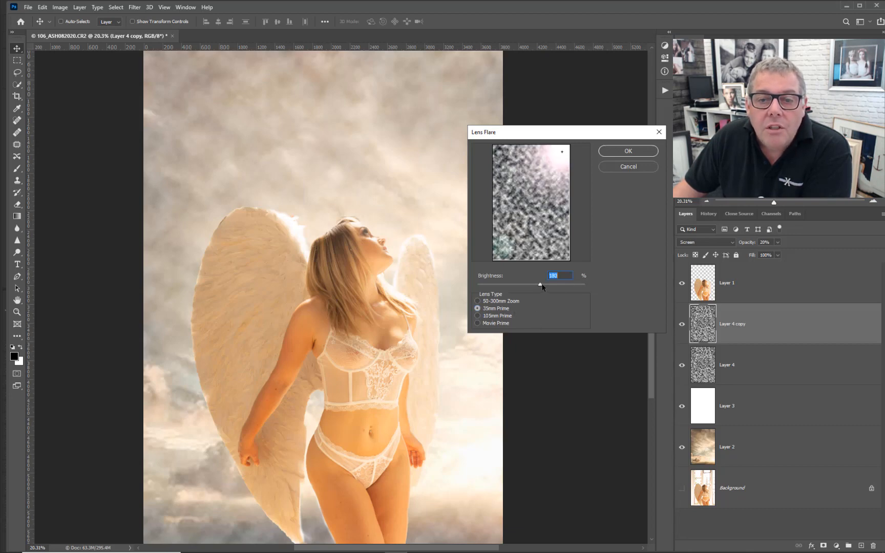
click(628, 151)
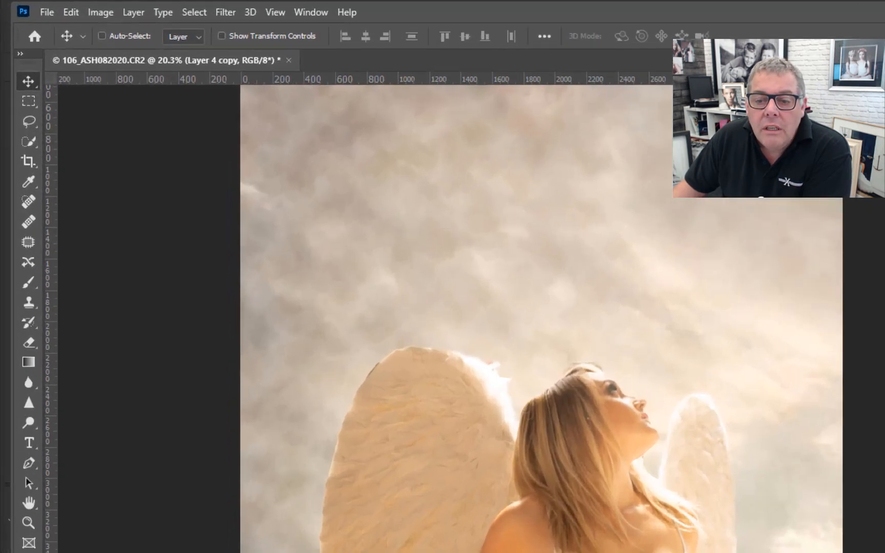
Step: Apply a brighter 35mm Prime Lens Flare to Layer 4, centred in the image's upper left corner
click(709, 354)
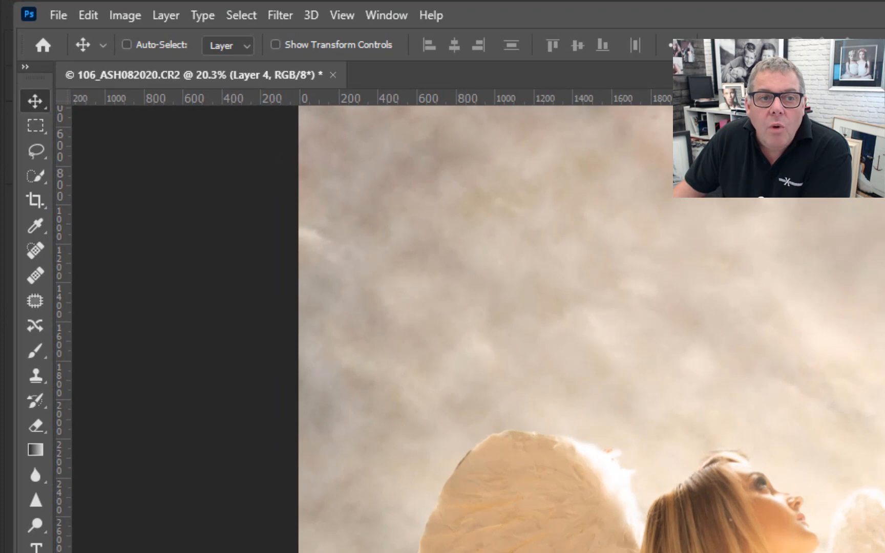
click(271, 19)
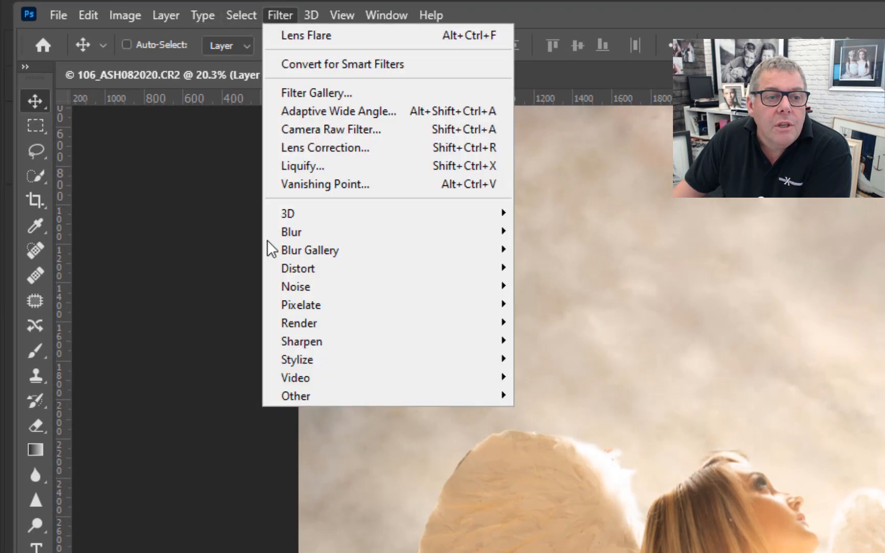
mouse_move(284, 318)
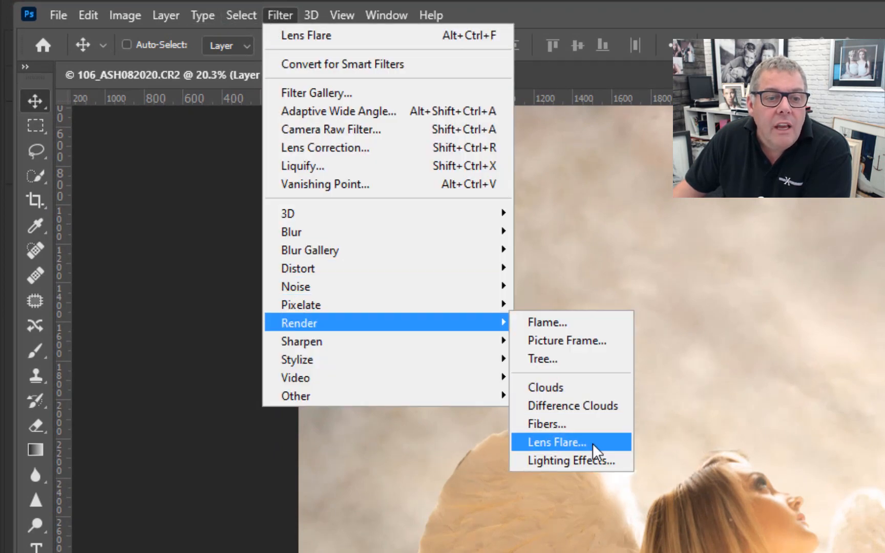
click(387, 12)
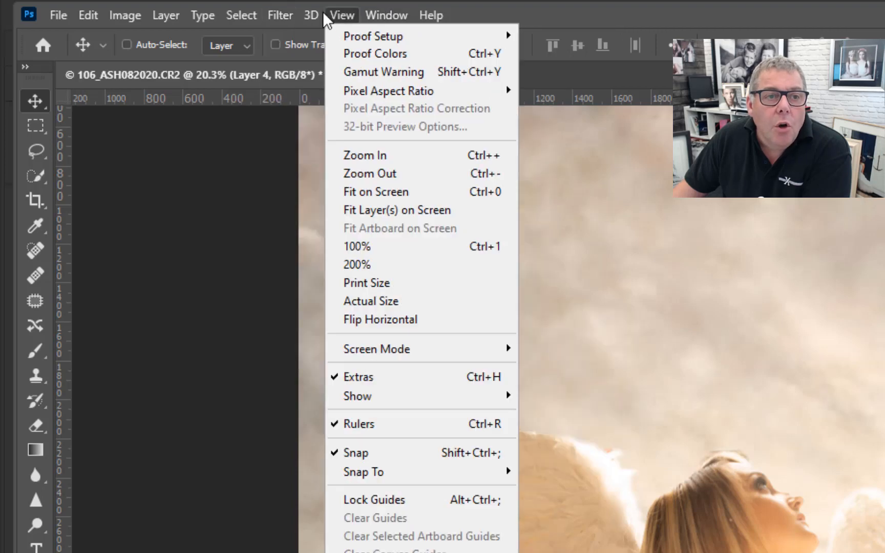
mouse_move(280, 15)
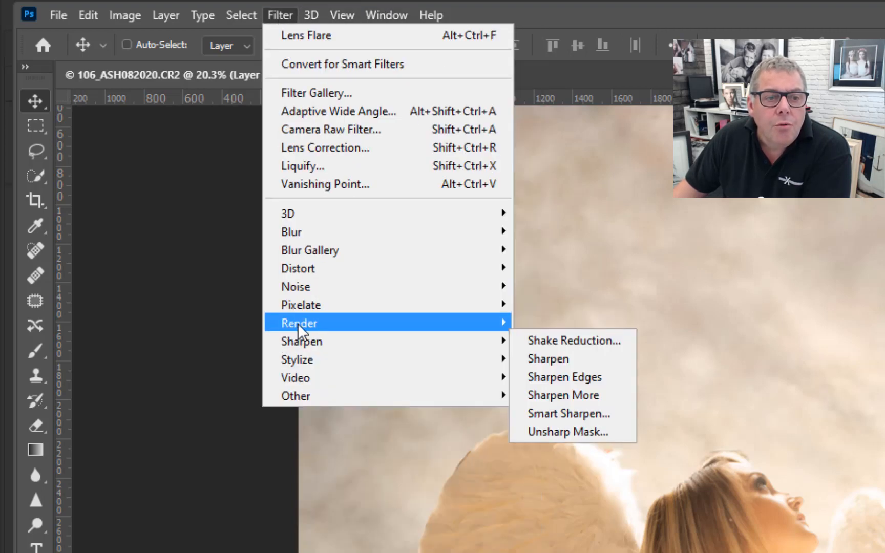
mouse_move(297, 323)
click(562, 444)
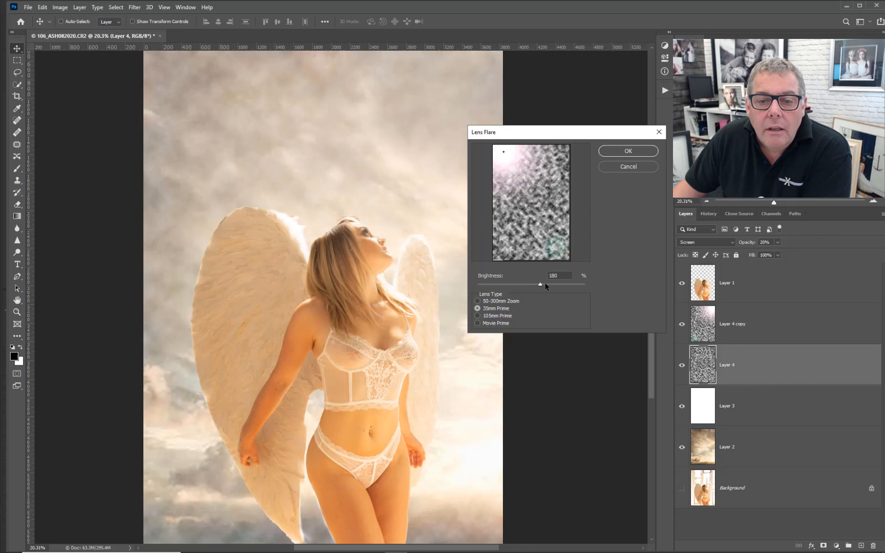
drag(546, 283, 551, 283)
click(636, 155)
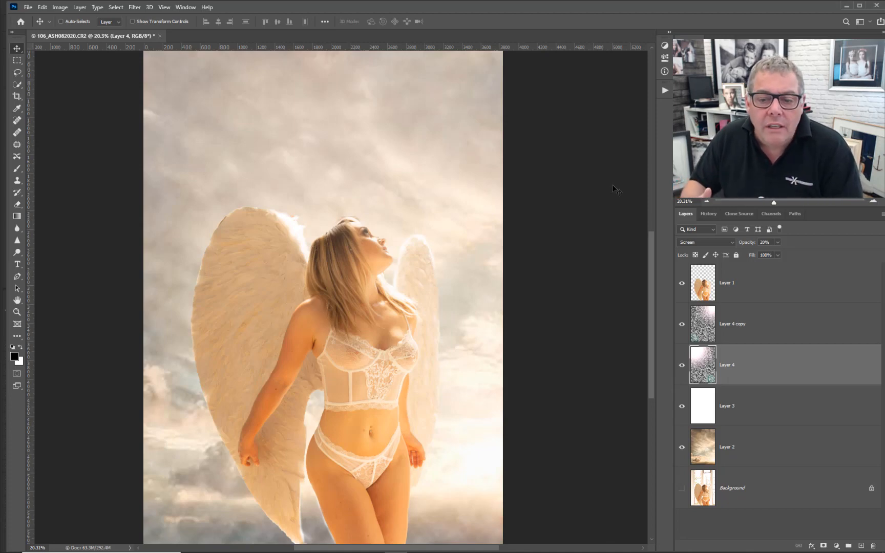
Step: Apply a 35mm Prime Lens Flare at 167% brightness to Layer 4 copy, centred in the image's lower right corner
click(700, 330)
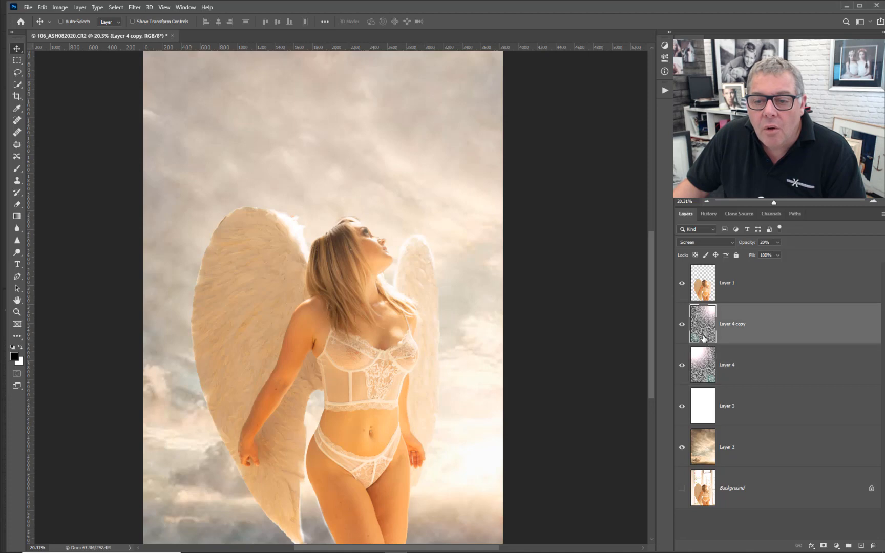
click(134, 8)
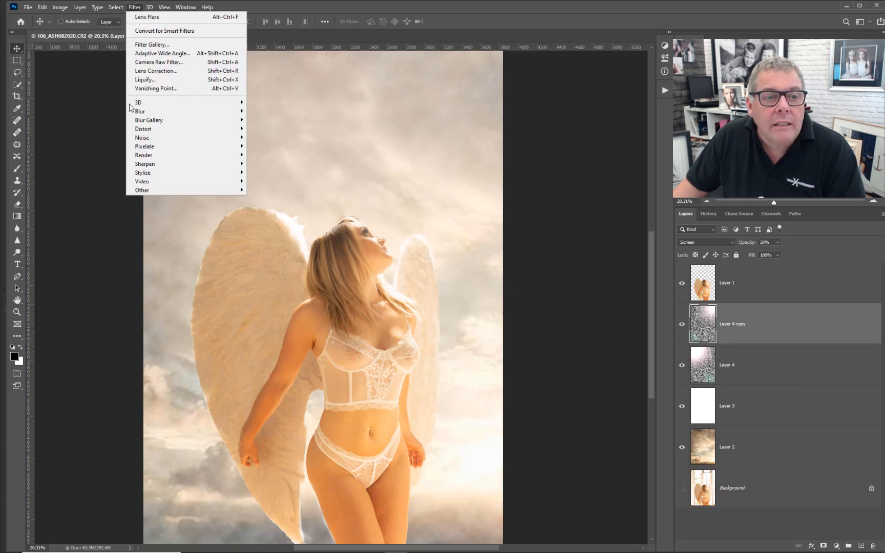
mouse_move(140, 159)
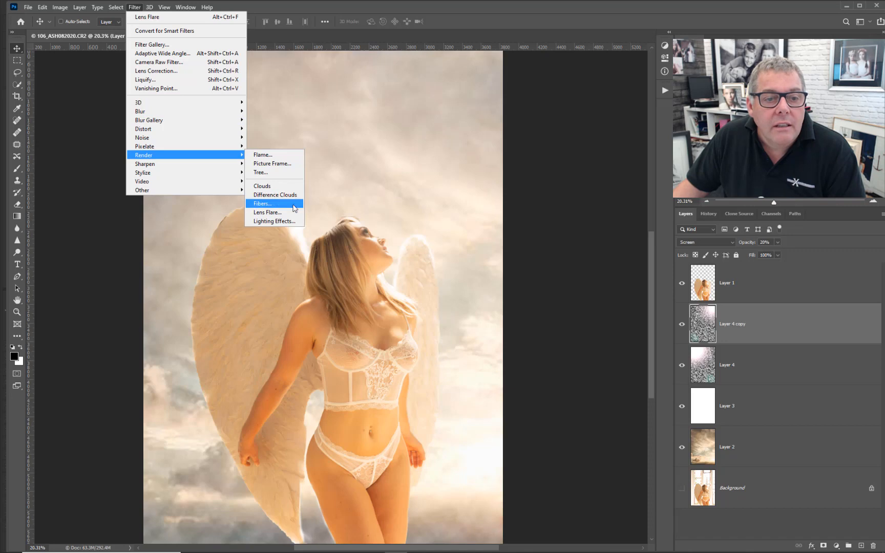
click(267, 212)
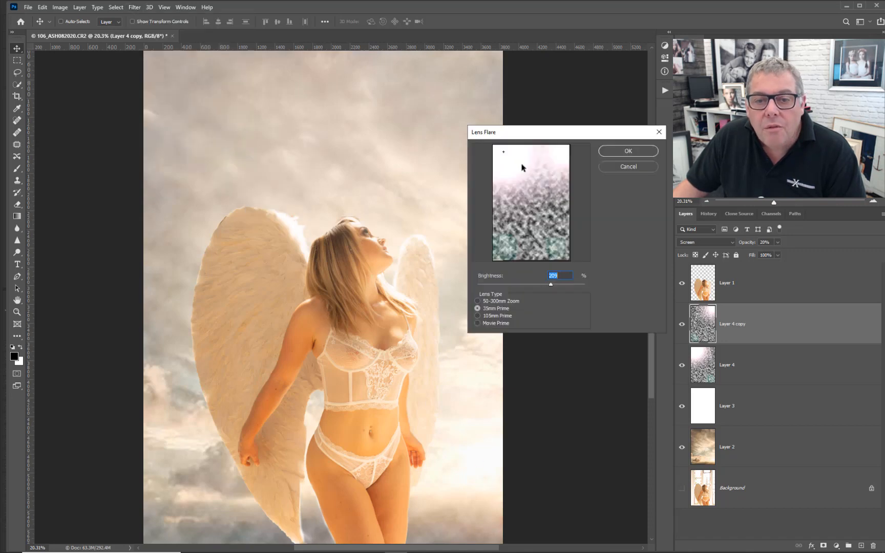
drag(505, 154, 567, 254)
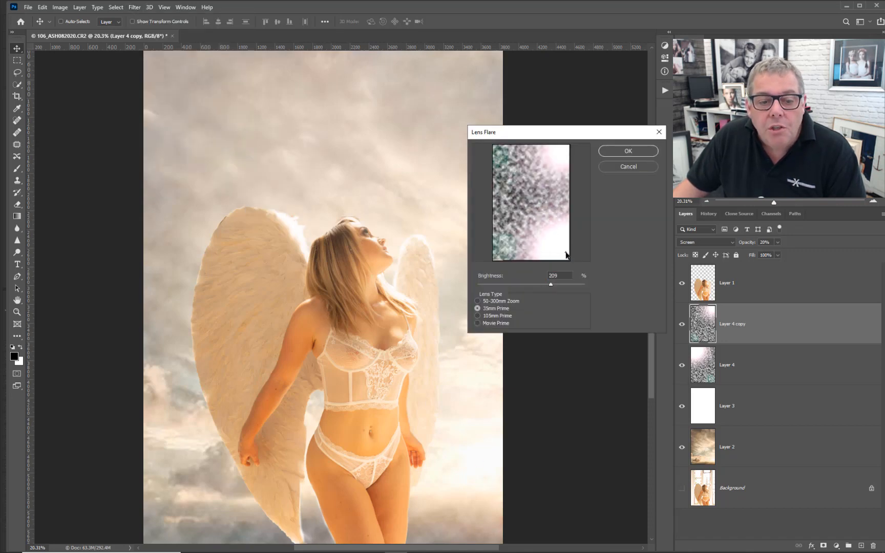
click(551, 286)
drag(552, 288, 552, 288)
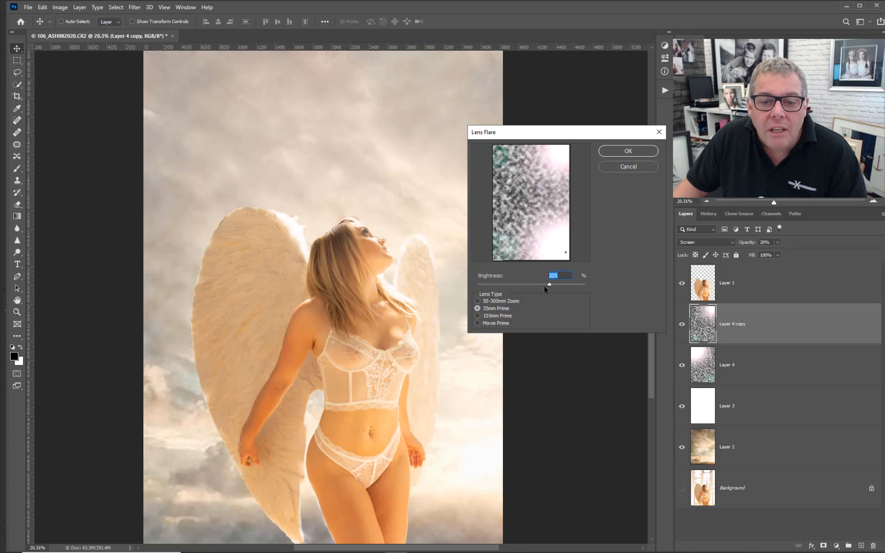
drag(533, 286, 536, 288)
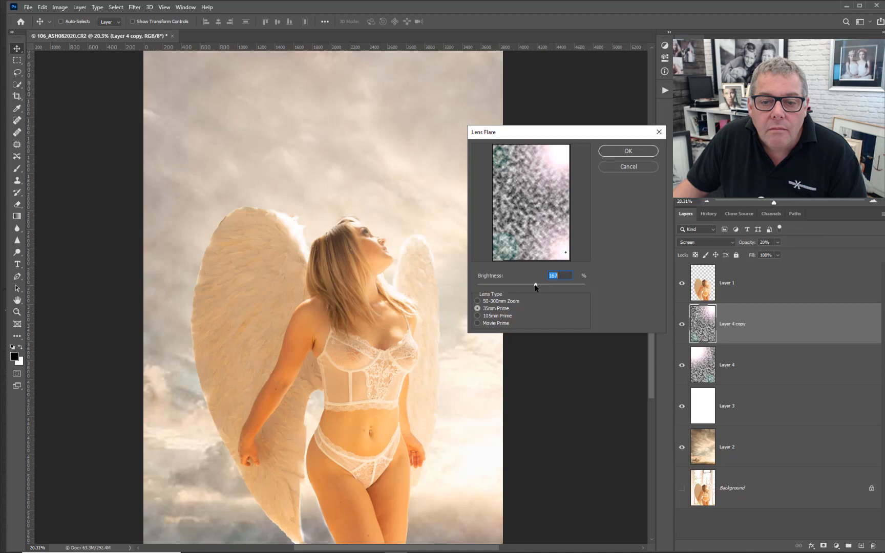
click(605, 154)
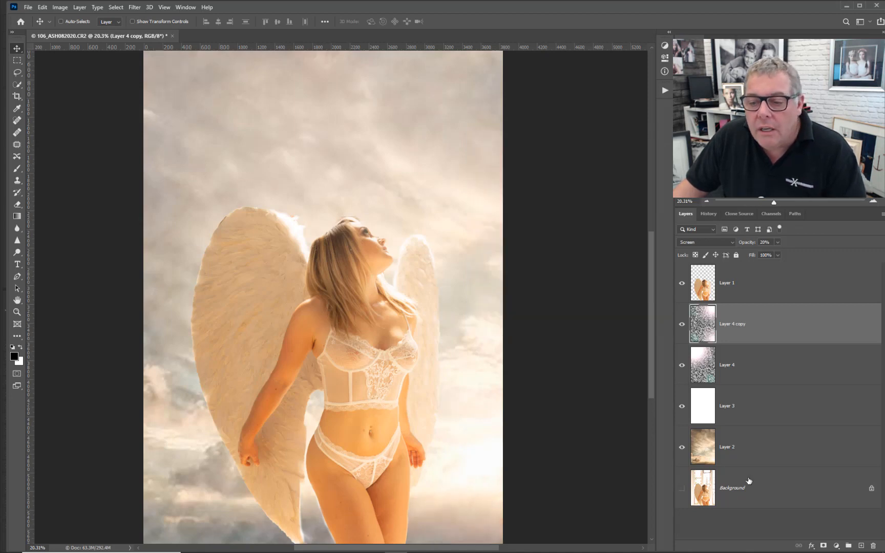
Step: Add a new layer above Layer 4 copy, fill it with black and set its blending to Screen
click(863, 546)
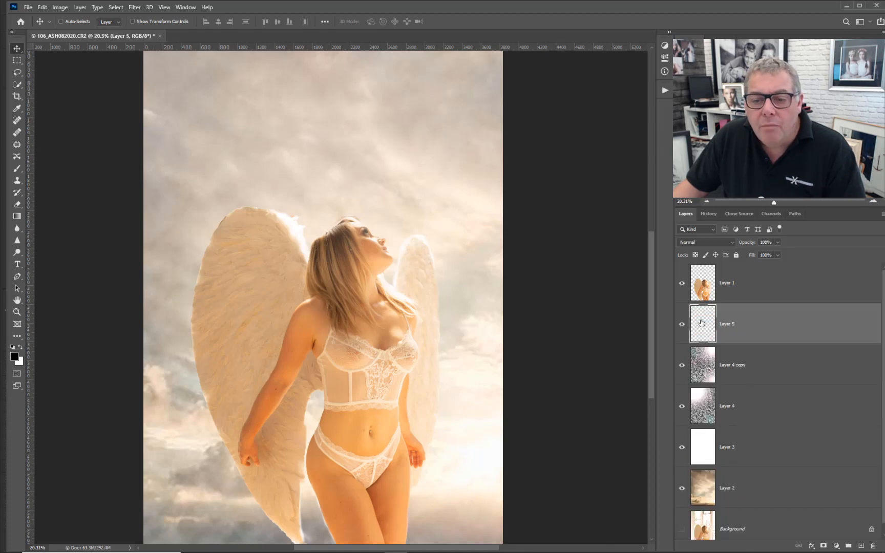
key(alt+BackSpace)
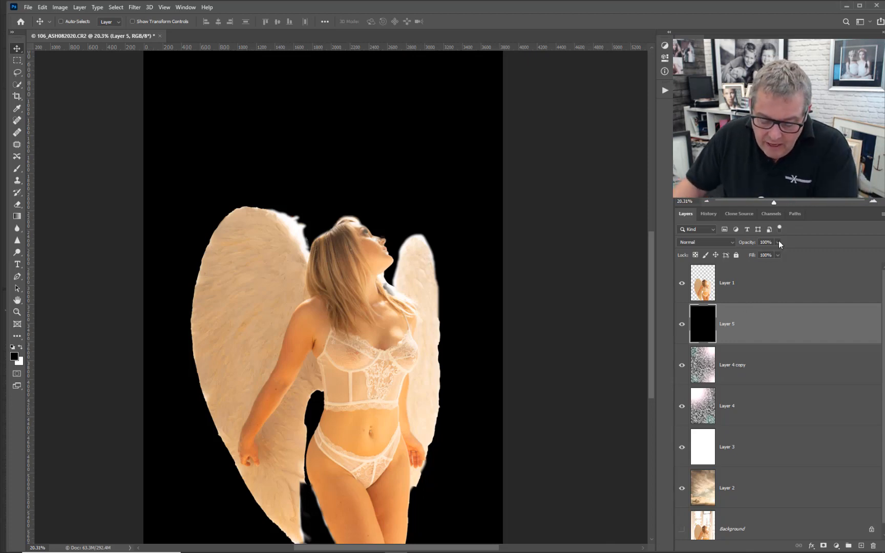
click(721, 241)
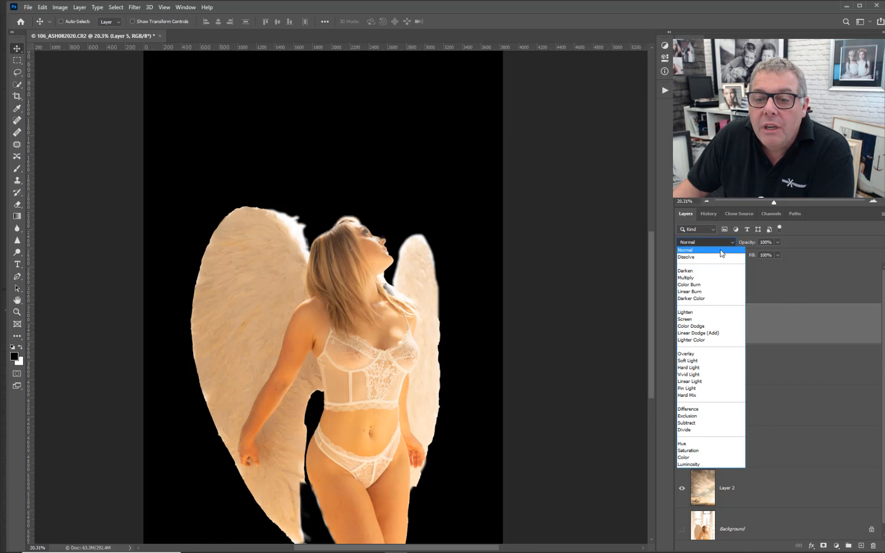
click(692, 319)
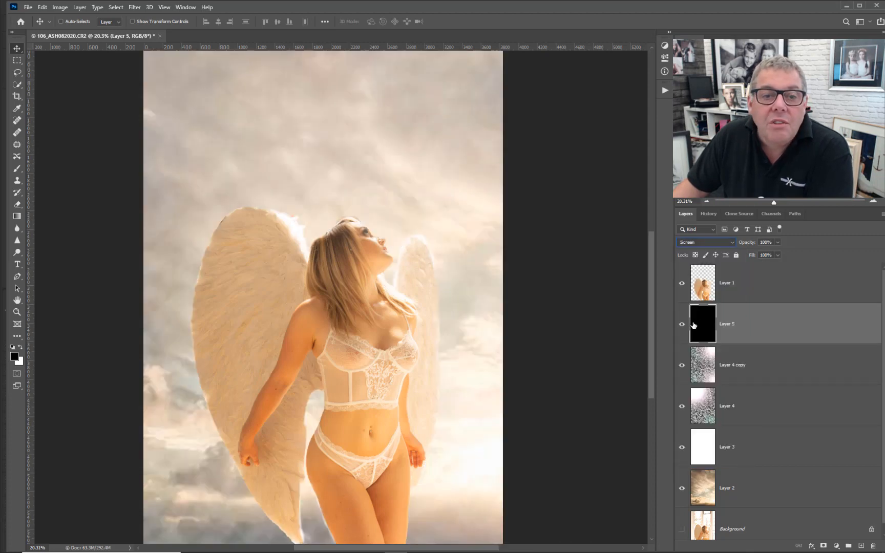
Step: Apply a 35mm Prime Lens Flare at 183% brightness to the black Layer 5, centred in the upper right corner
click(135, 7)
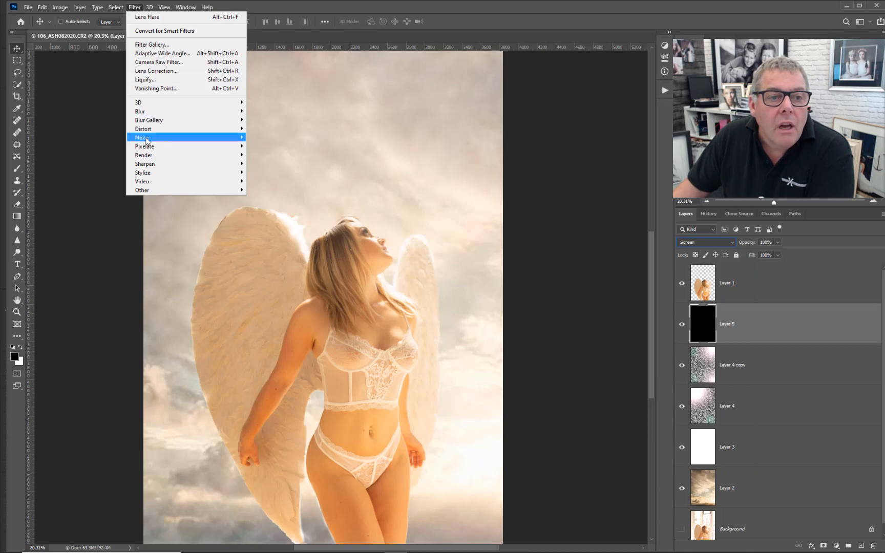
mouse_move(154, 155)
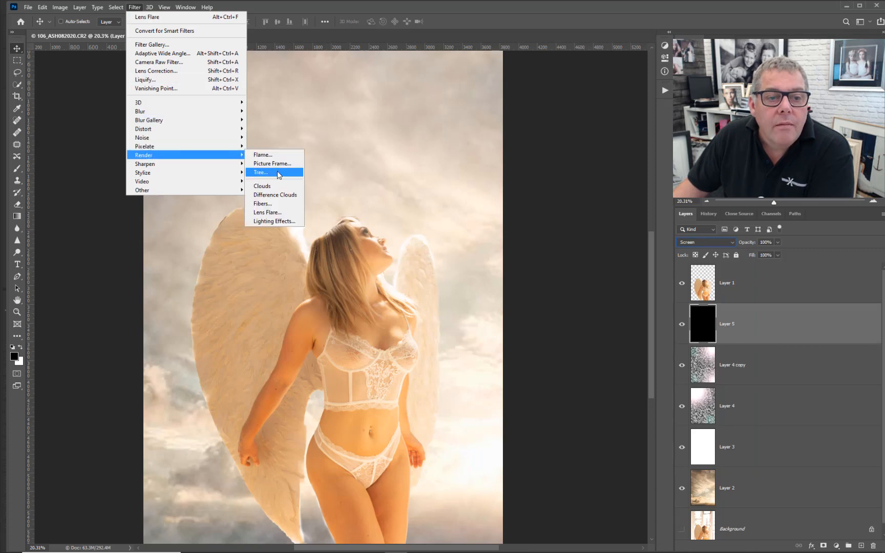
click(267, 212)
drag(566, 254, 564, 153)
click(543, 285)
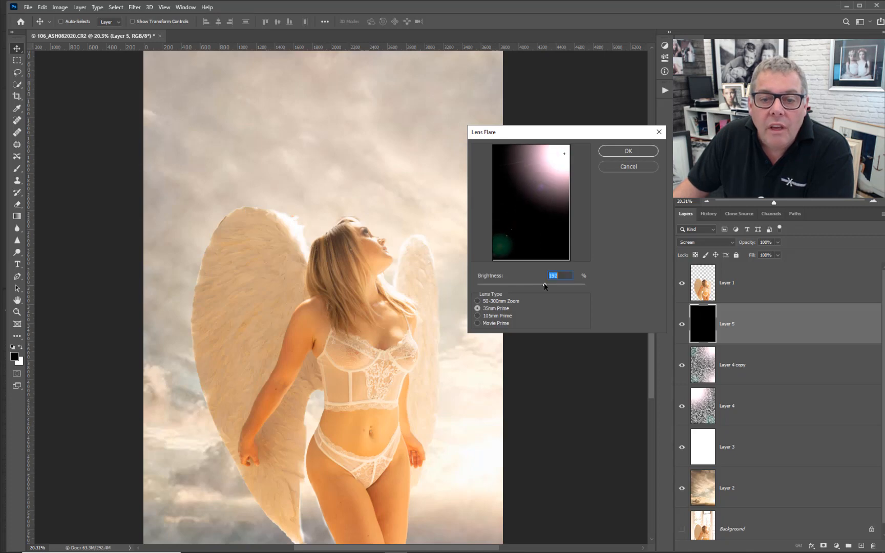
click(628, 151)
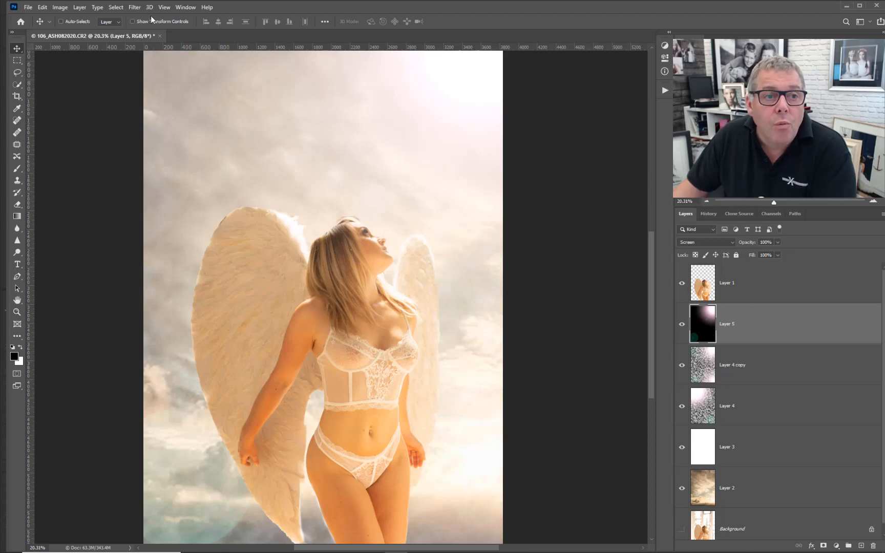
Step: Add a second flare to Layer 5 in the upper left corner, using 50-300mm Zoom at 168% brightness
click(134, 7)
mouse_move(150, 156)
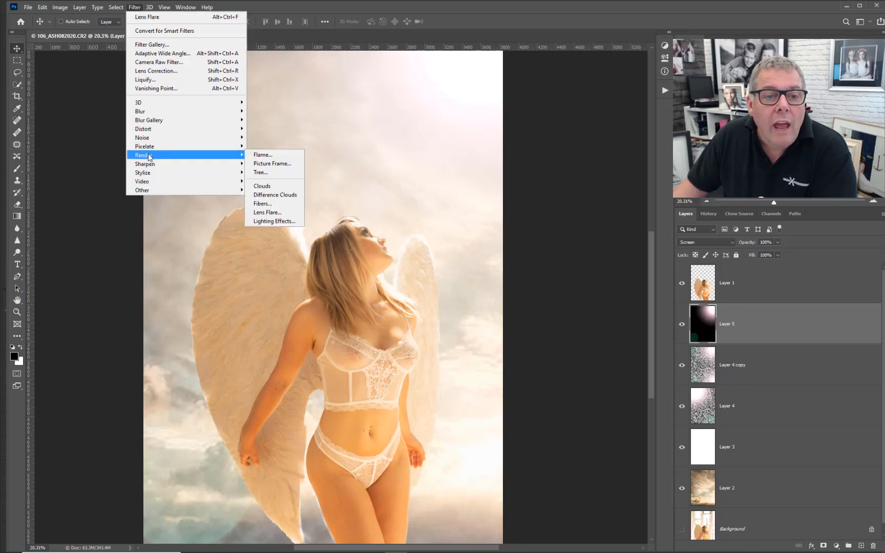
click(268, 213)
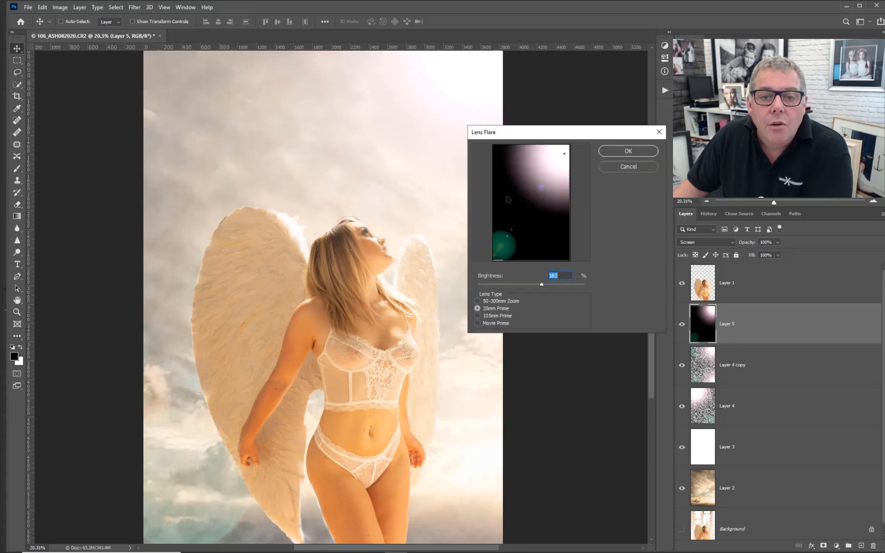
drag(563, 155, 496, 149)
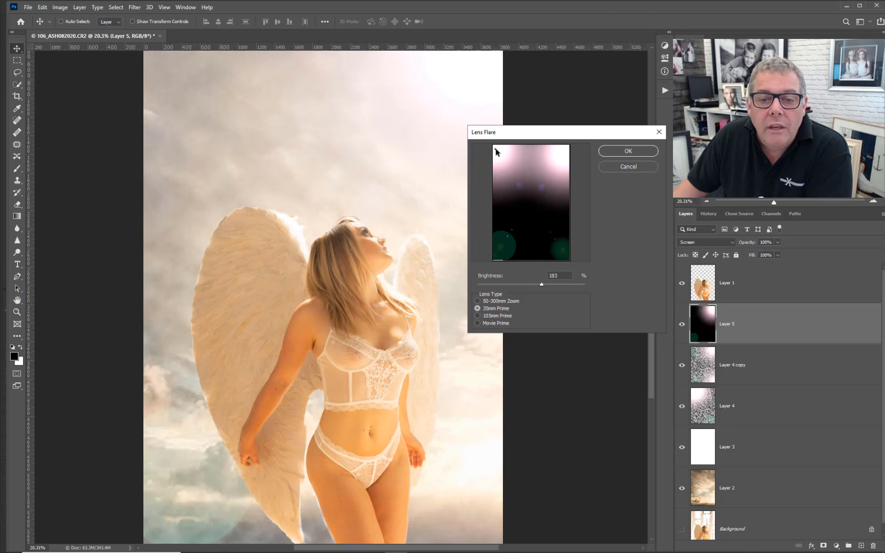
drag(522, 283, 528, 285)
click(500, 309)
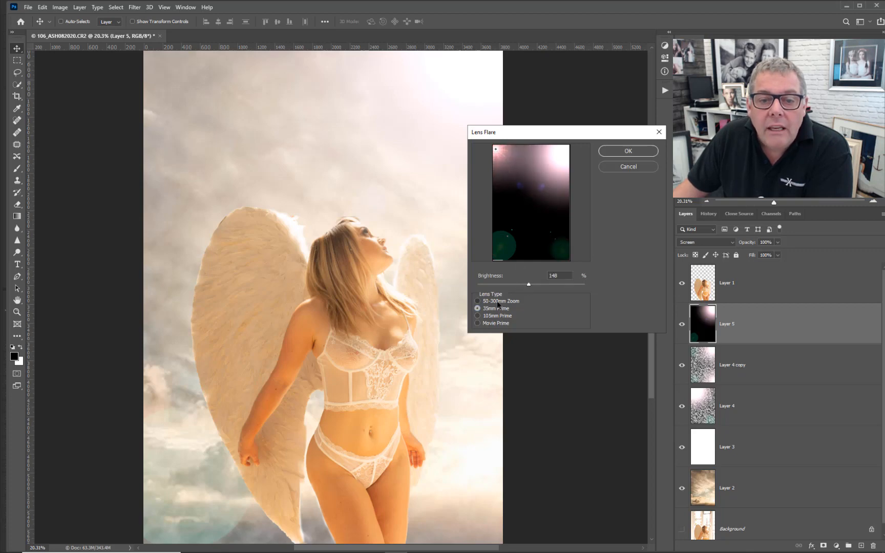
click(497, 302)
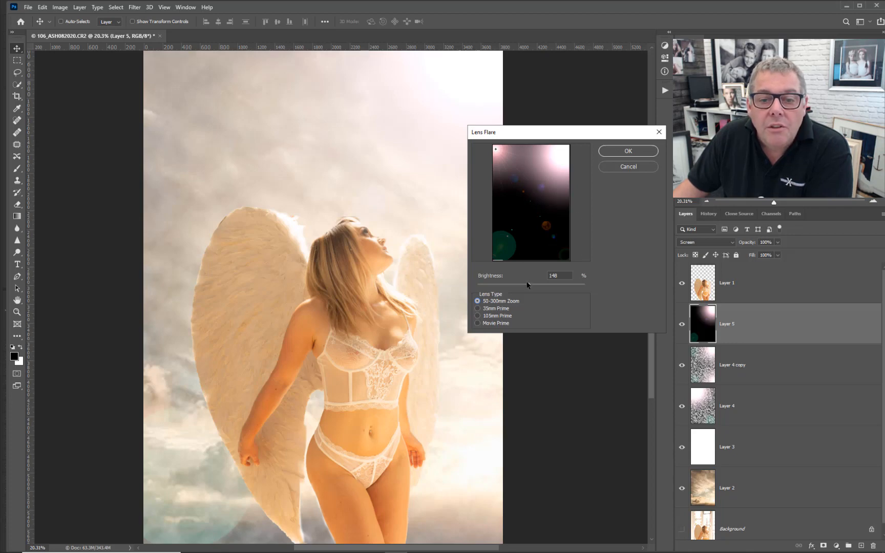
drag(528, 284, 536, 285)
click(619, 153)
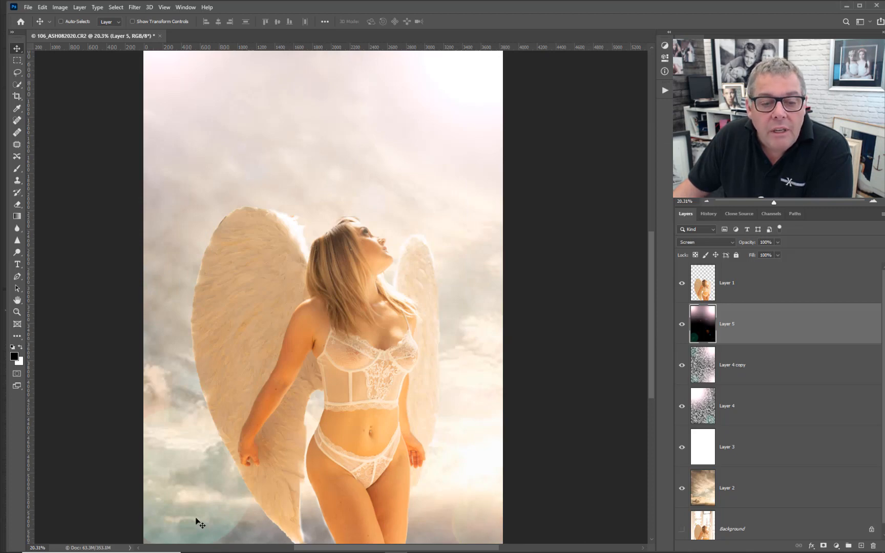
Step: Try a third 50-300mm Zoom flare on Layer 5 in the lower right corner at about 185% brightness
click(135, 8)
mouse_move(142, 105)
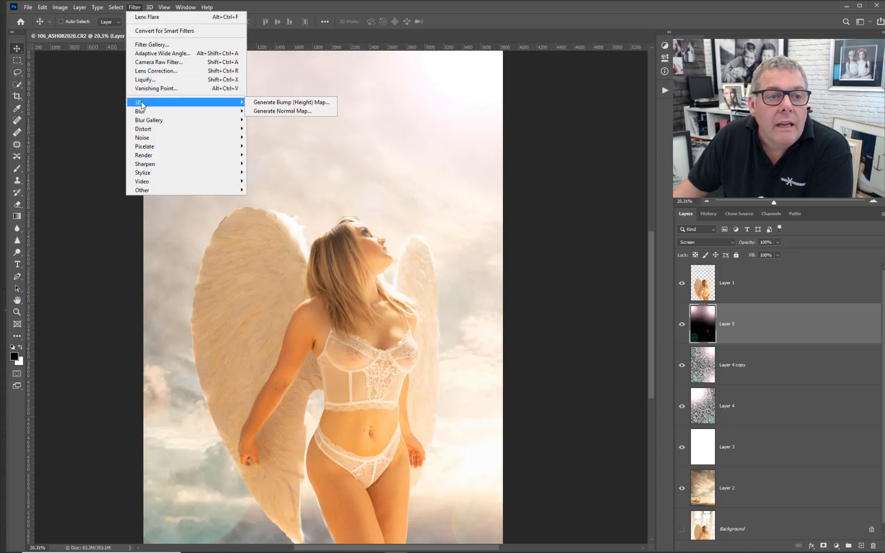
mouse_move(146, 155)
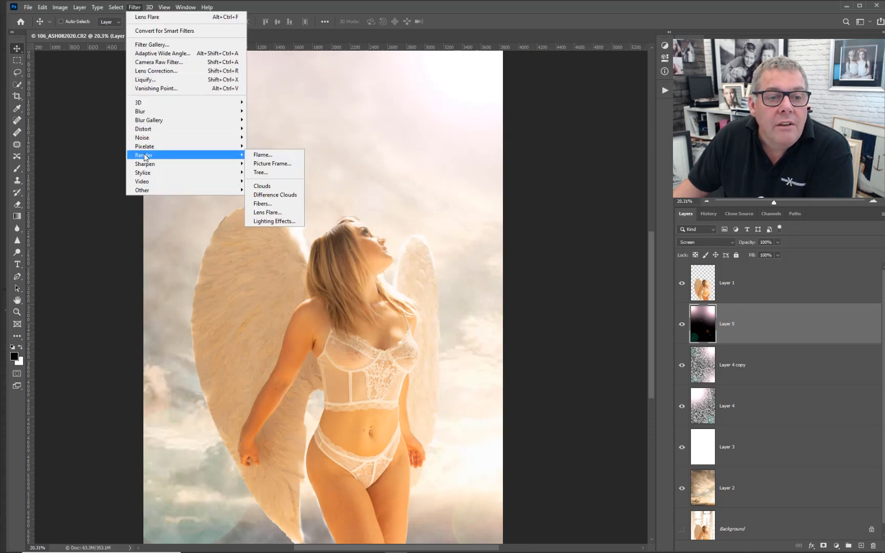
click(267, 212)
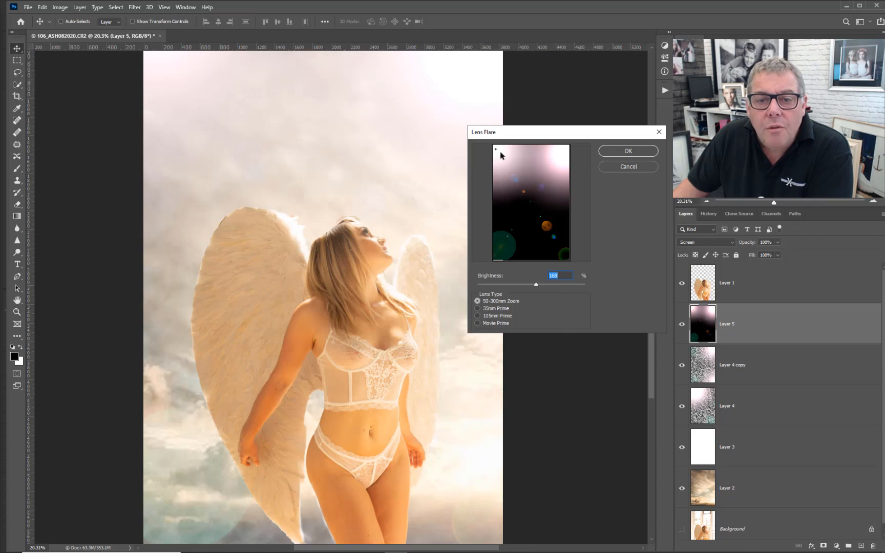
drag(495, 153, 563, 255)
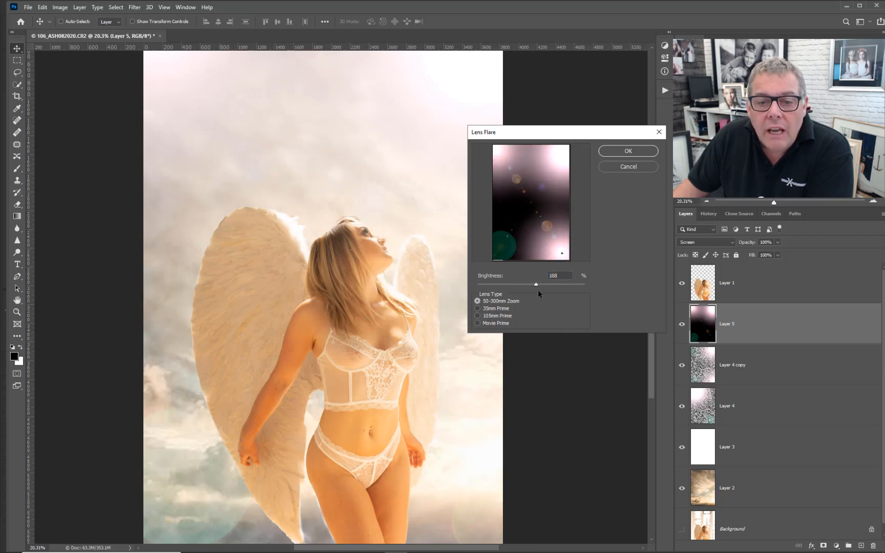
drag(536, 285, 541, 285)
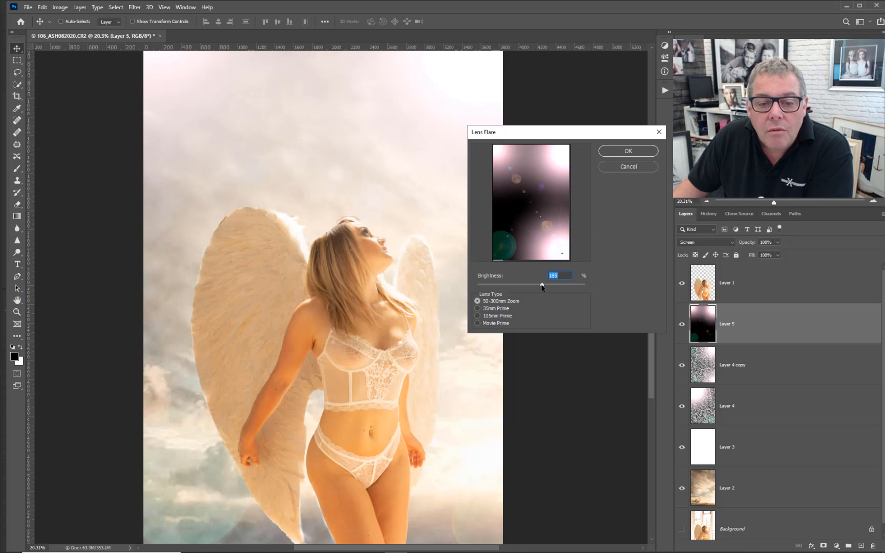
click(630, 150)
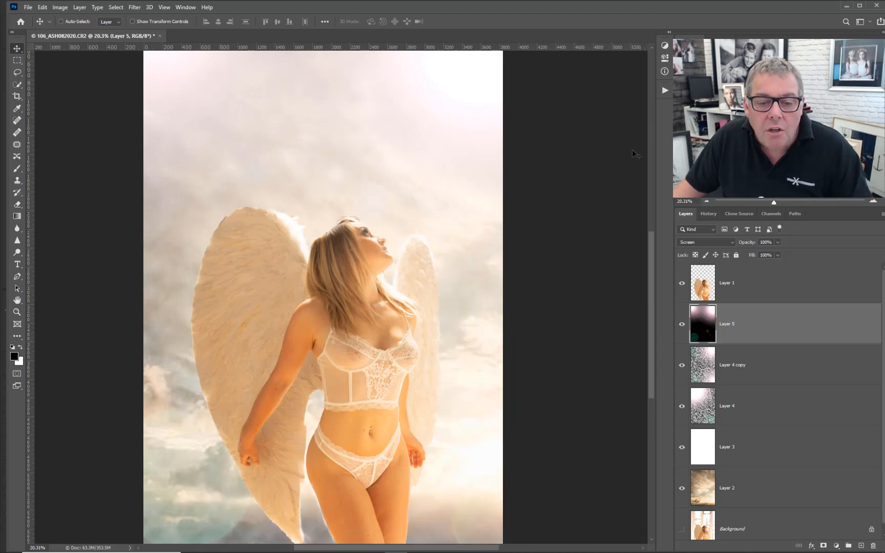
Step: Create another black-filled layer directly above Layer 5 and set its blending to Screen
click(136, 7)
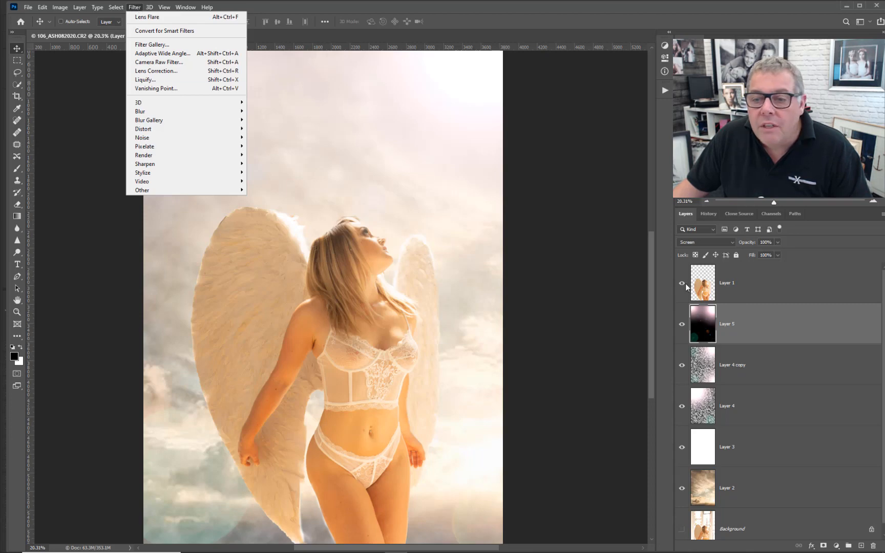
click(775, 321)
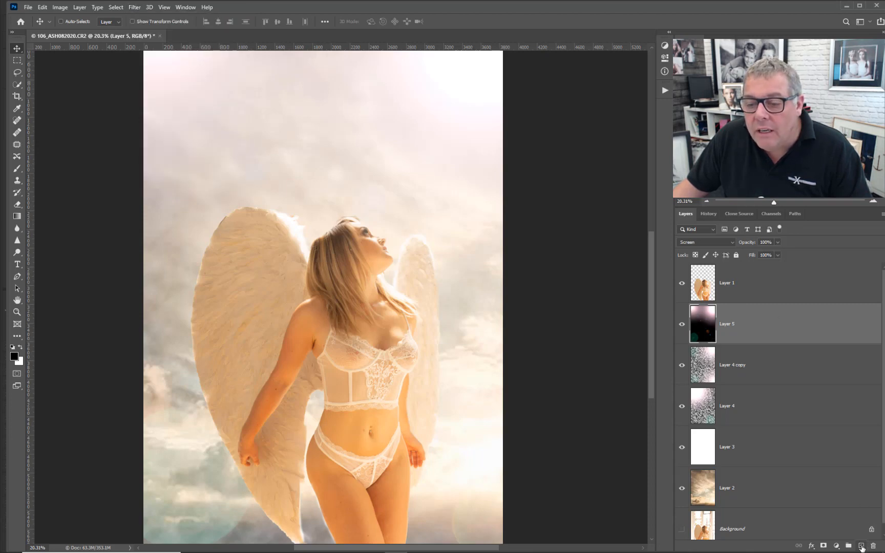
click(861, 546)
key(alt+BackSpace)
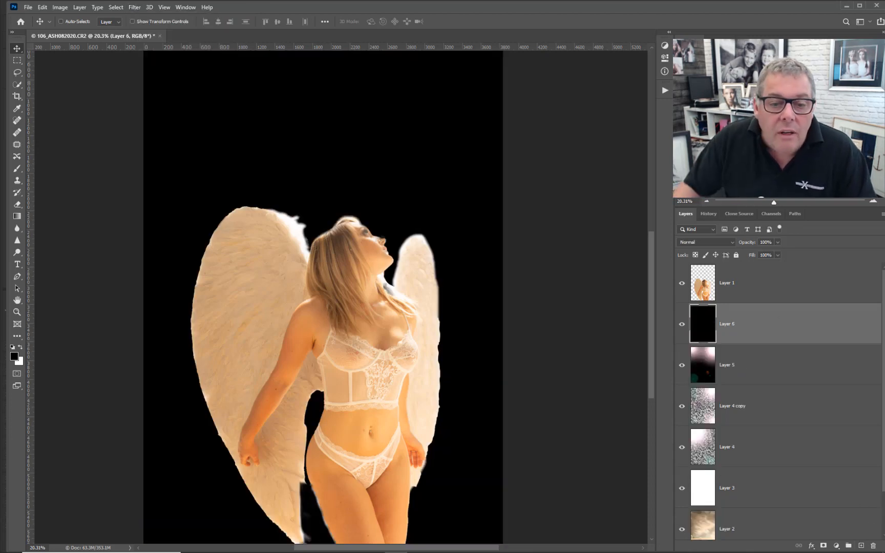
click(706, 244)
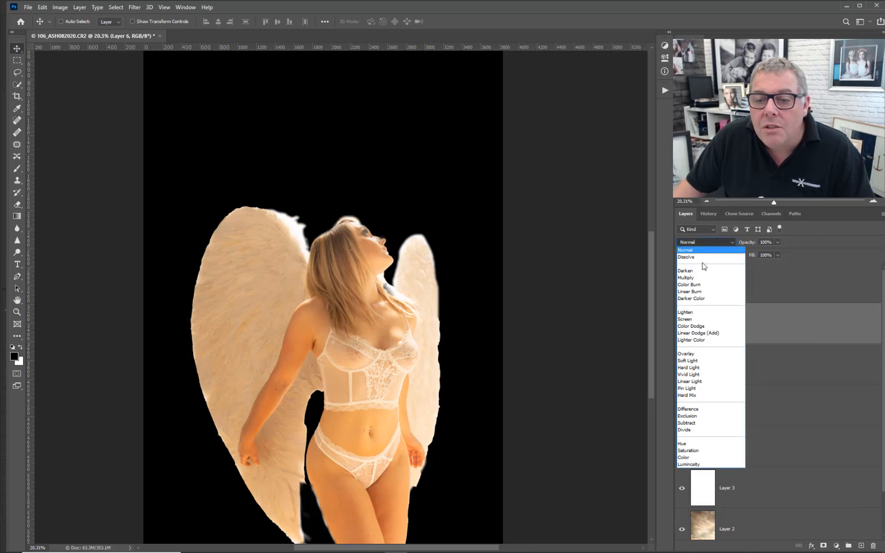
click(700, 316)
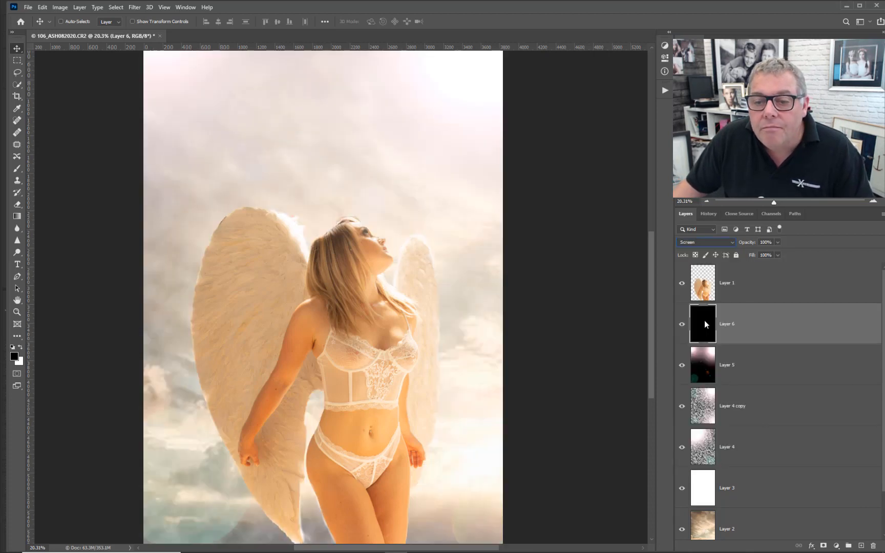
click(135, 7)
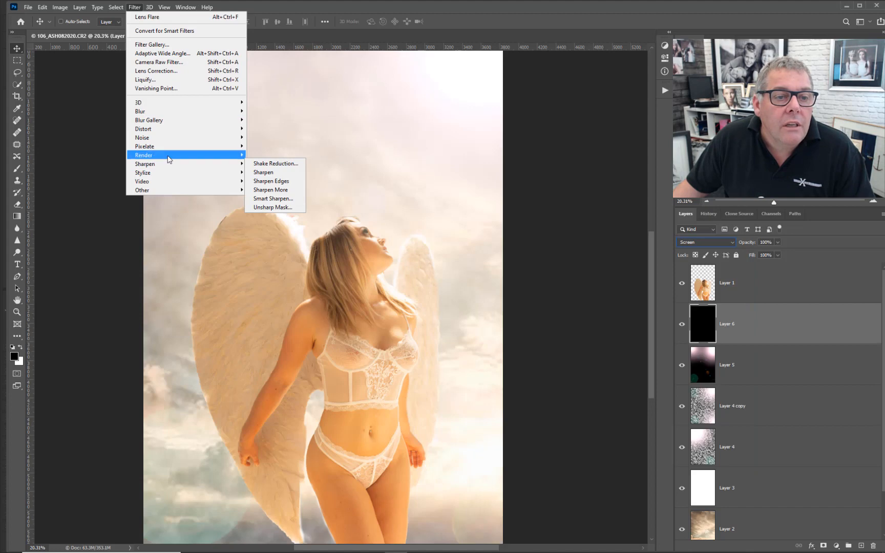
mouse_move(169, 159)
click(284, 213)
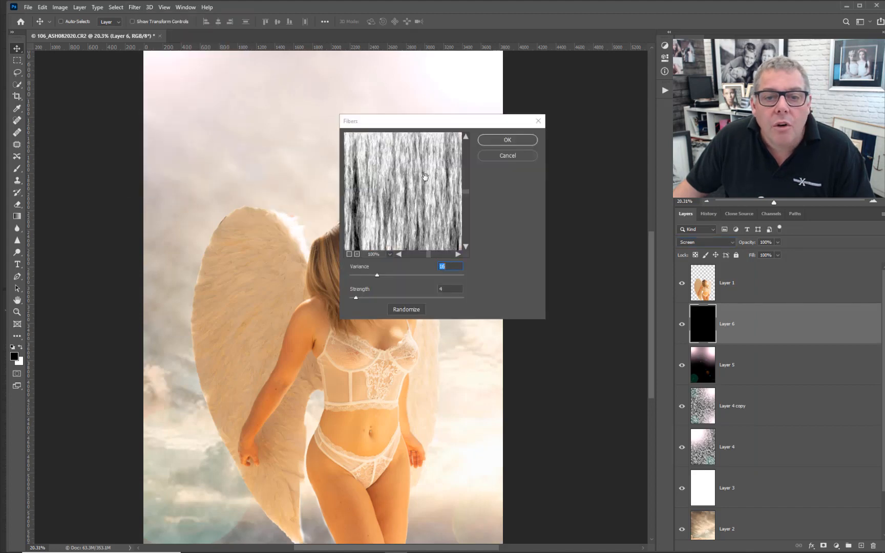
click(512, 156)
Step: Render a 50-300mm Zoom lens flare at about 167% brightness in Layer 6's lower right corner and set the layer opacity to 40%
click(136, 7)
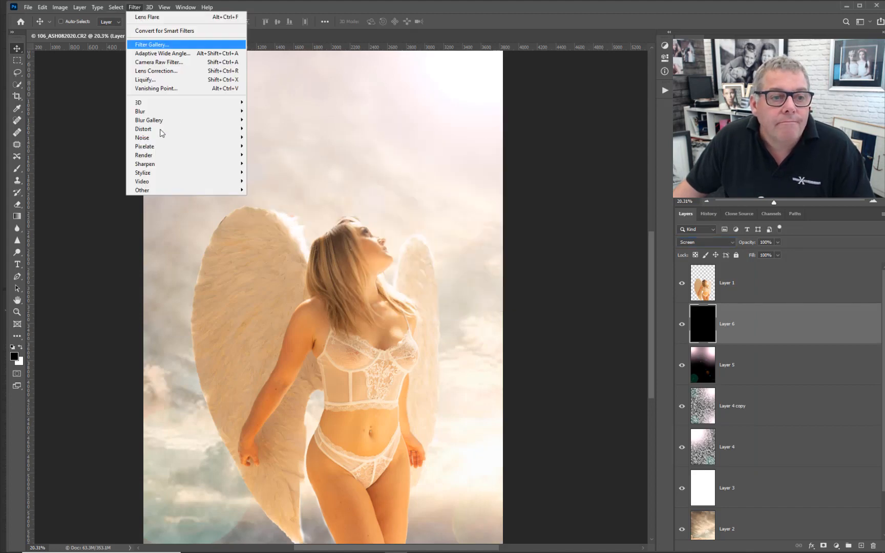
mouse_move(164, 155)
click(276, 215)
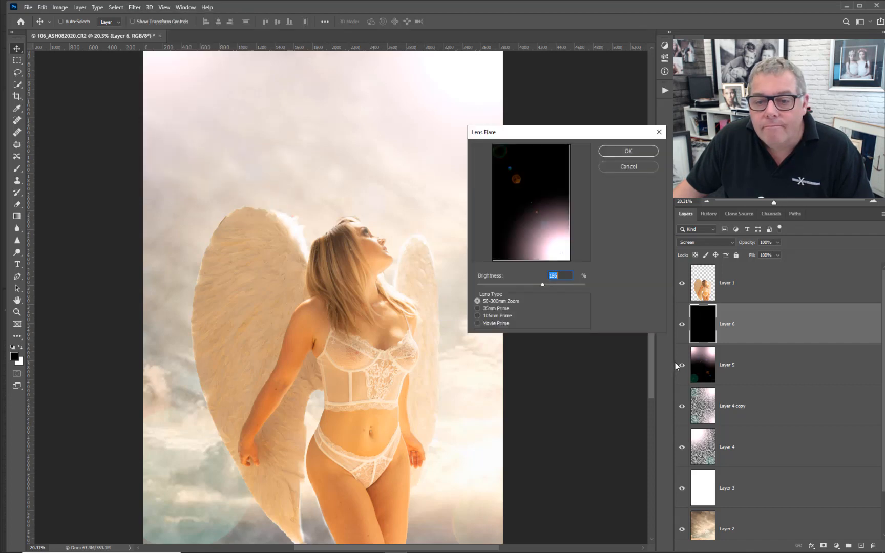
mouse_move(562, 258)
mouse_down()
mouse_move(570, 263)
mouse_move(534, 287)
mouse_up()
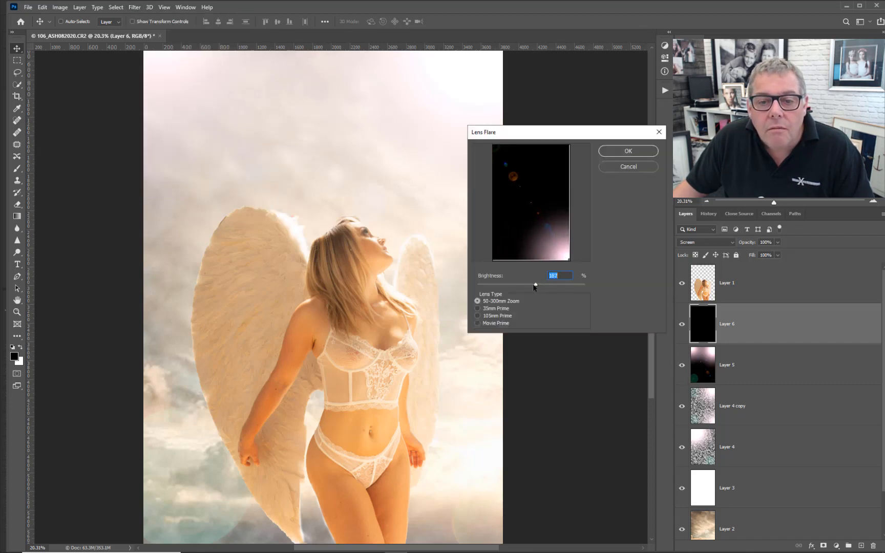
key(Return)
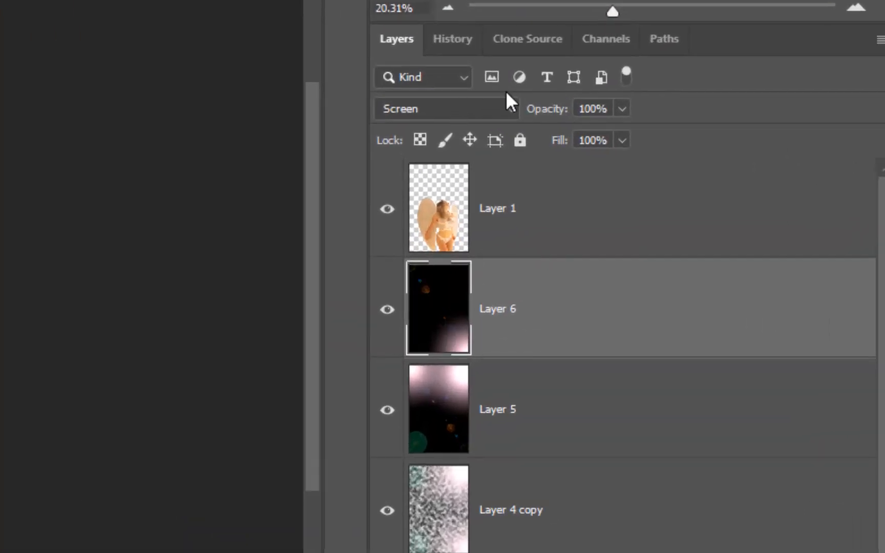
mouse_move(559, 111)
mouse_down()
mouse_move(500, 118)
mouse_move(547, 115)
mouse_up()
key(Return)
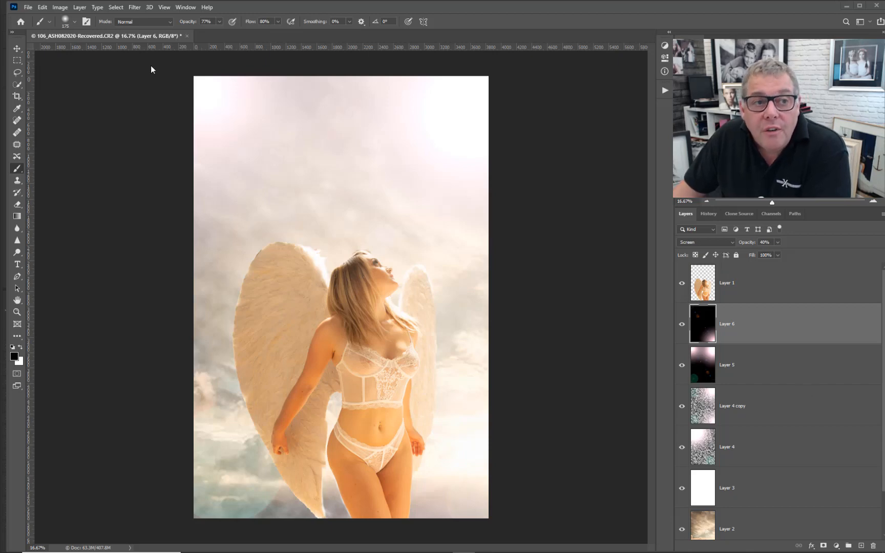
Step: Save the layered document as a Photoshop file named "angel working" in the angel 2020 folder, with Maximize Compatibility enabled
click(29, 8)
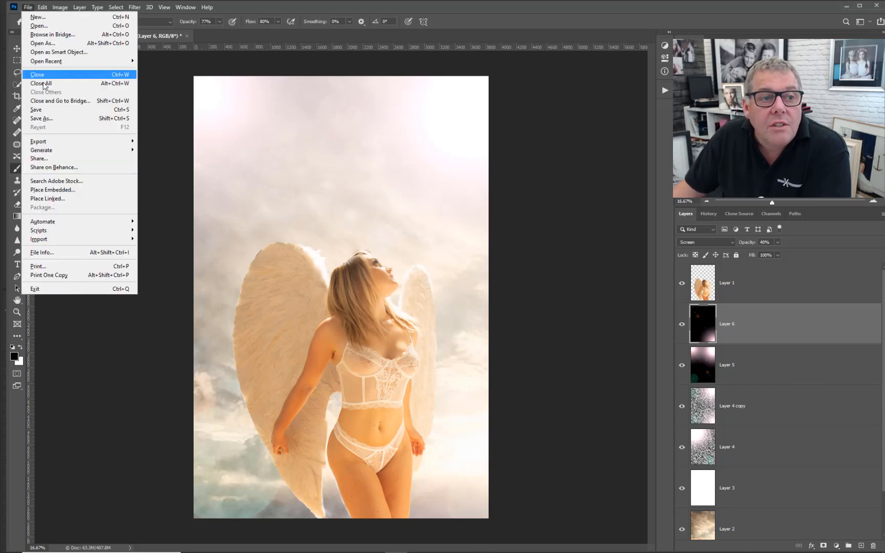
click(45, 119)
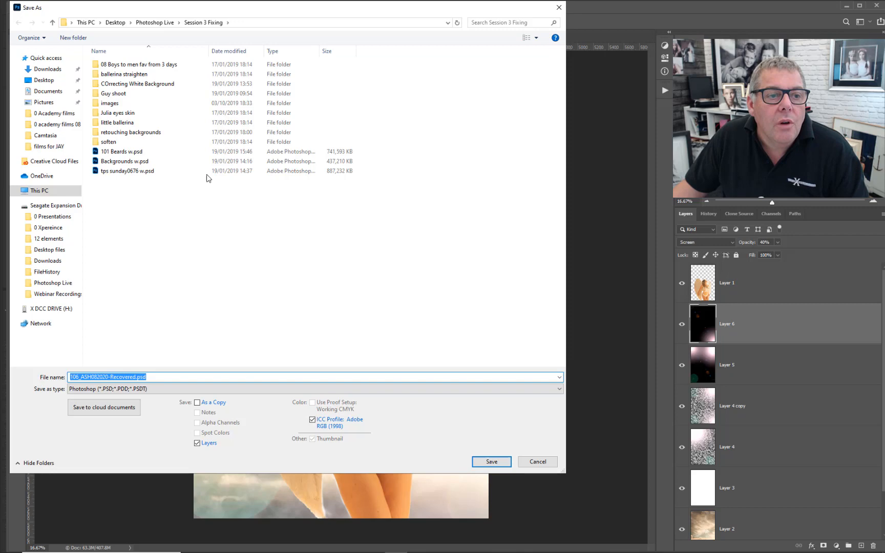
click(155, 23)
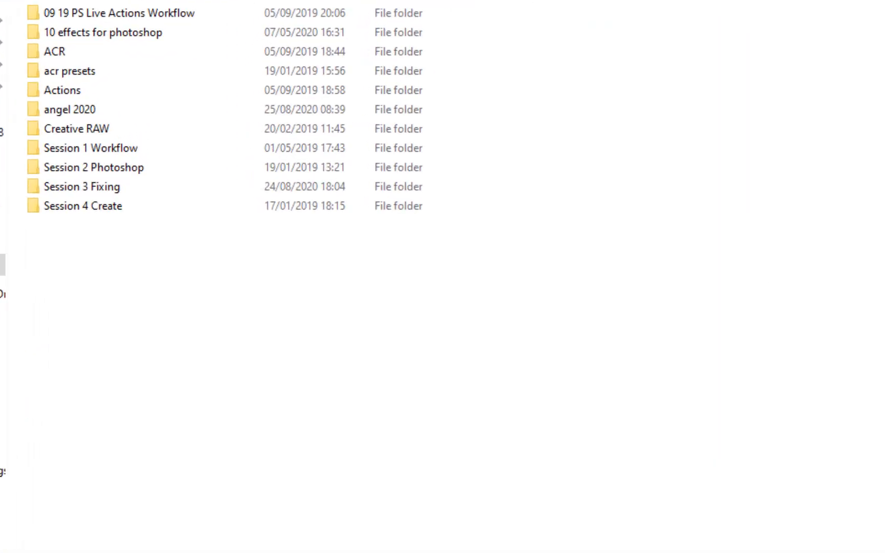
click(129, 115)
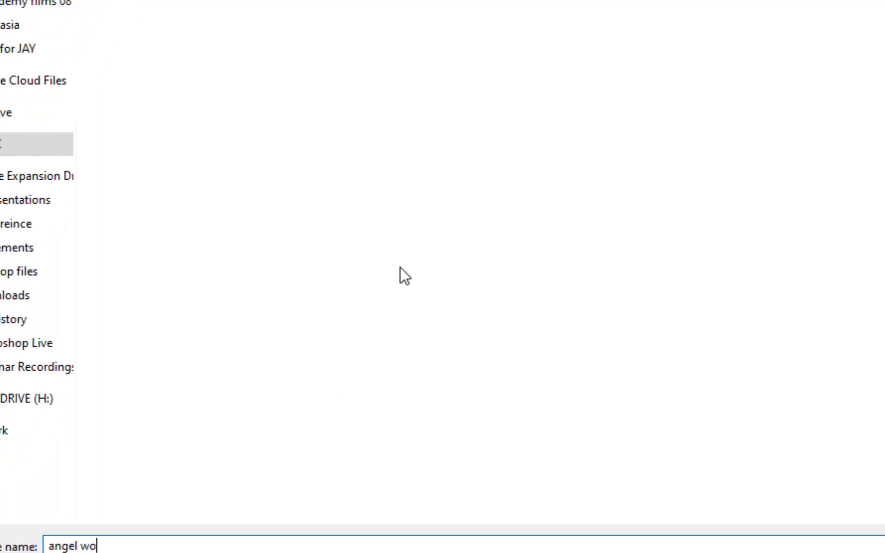
text(rking)
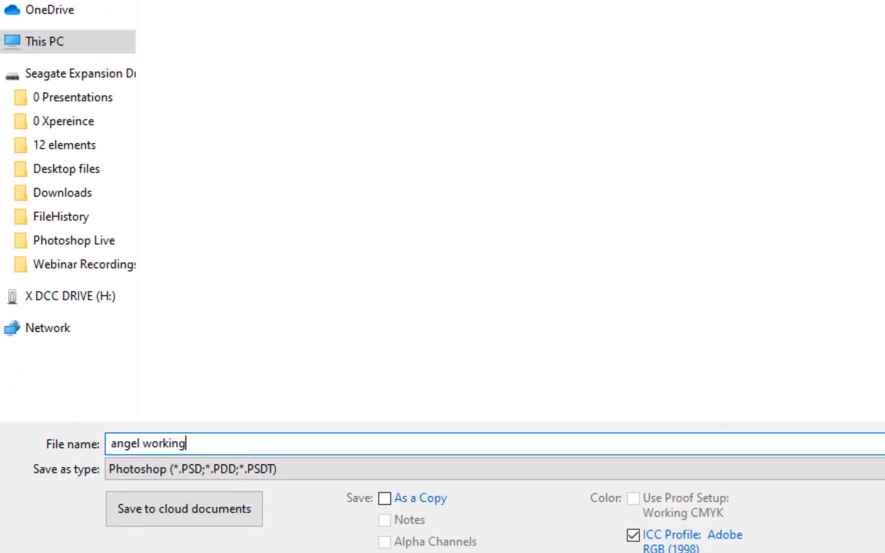
key(Return)
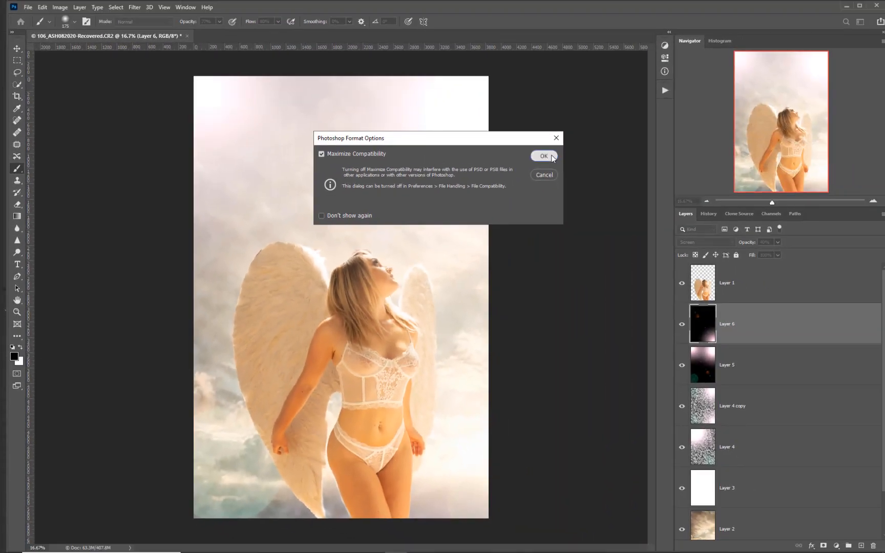
click(874, 48)
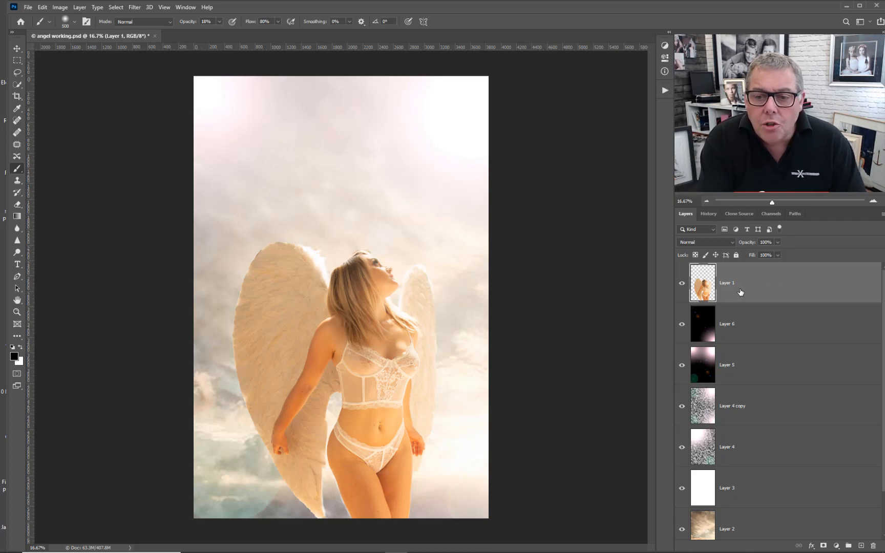
Step: Duplicate Layer 1, hide the copy, and move the original Layer 1 beneath the flare layers, directly below Layer 5
key(ctrl+j)
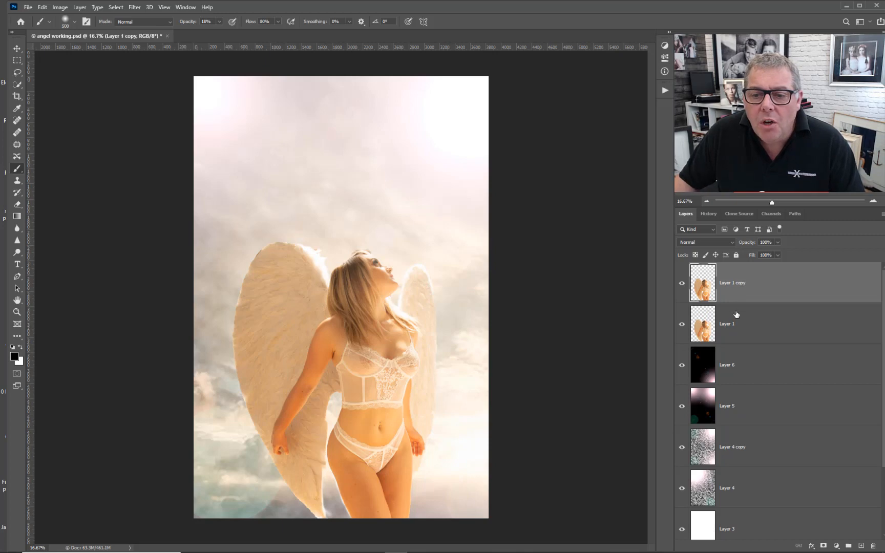
click(682, 283)
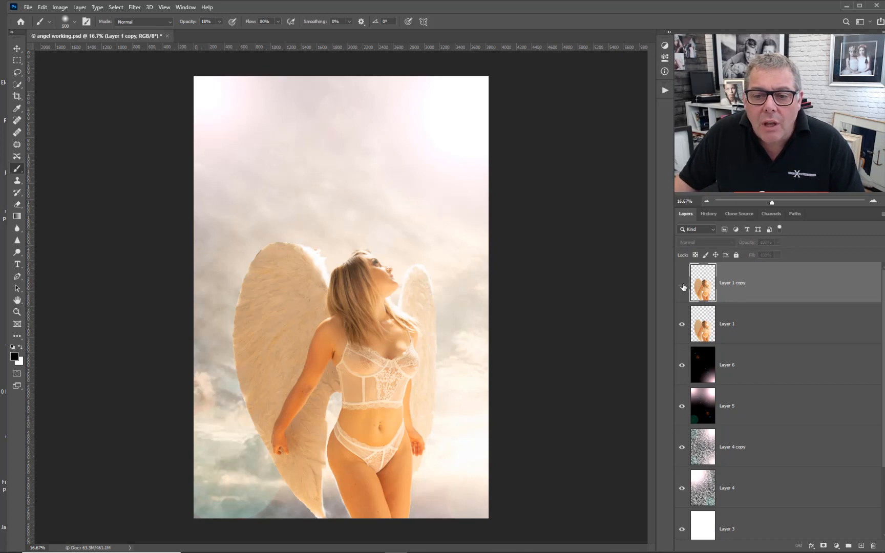
click(749, 331)
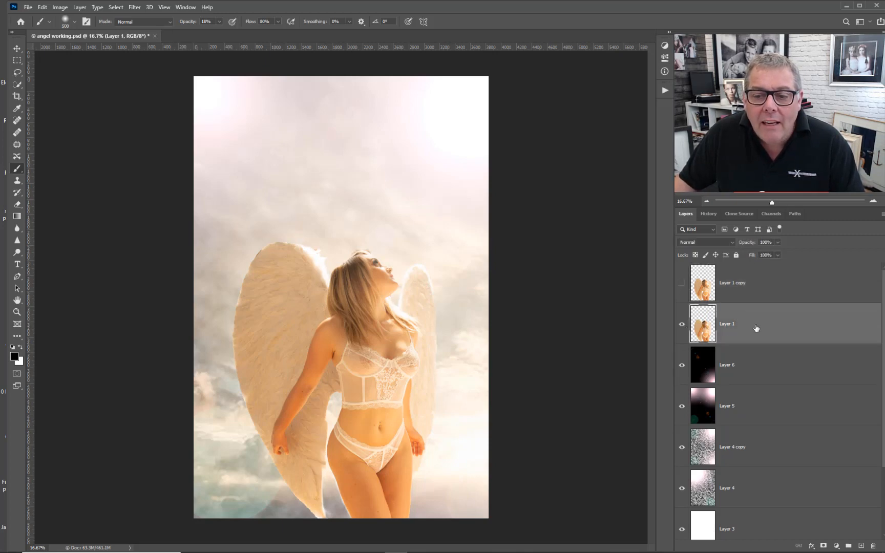
drag(757, 328, 753, 416)
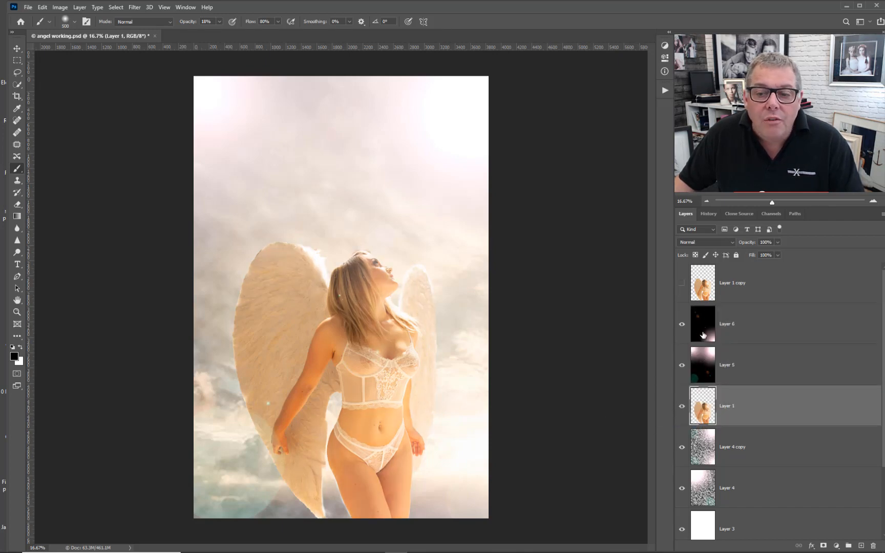
Step: Compare the flare-covered model with the clean cut-out by toggling the visibility of Layer 1 copy
click(684, 286)
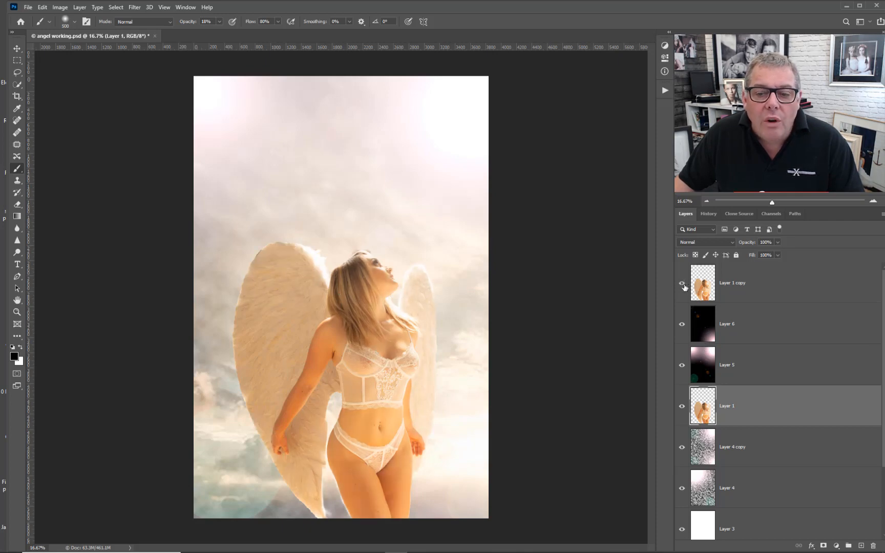
click(684, 286)
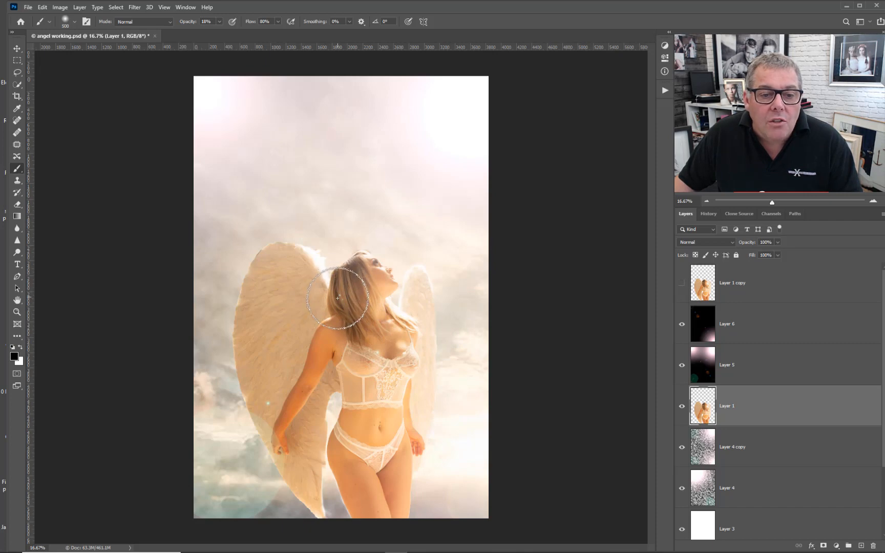
scroll(337, 290, up, 2)
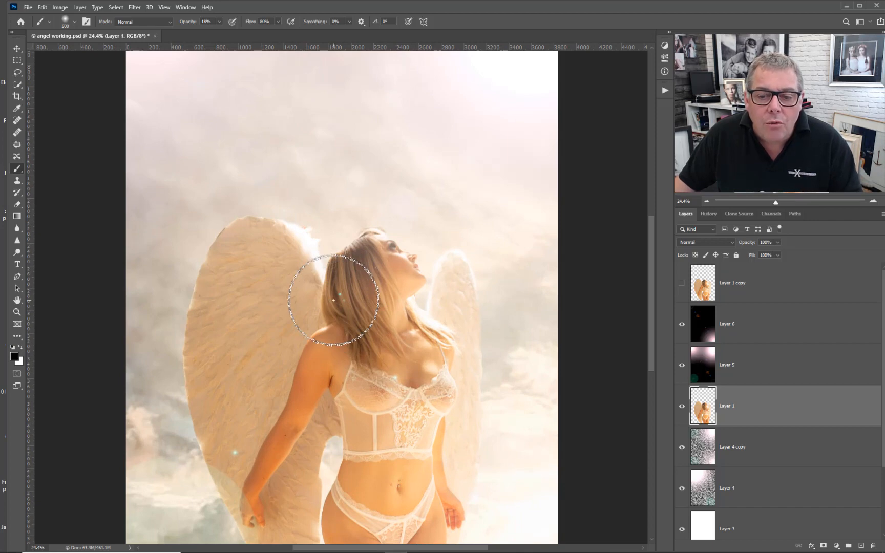
Step: Try merging all layers from Layer 6 down to the Background into one layer, and undo the merge
click(756, 336)
scroll(757, 344, down, 2)
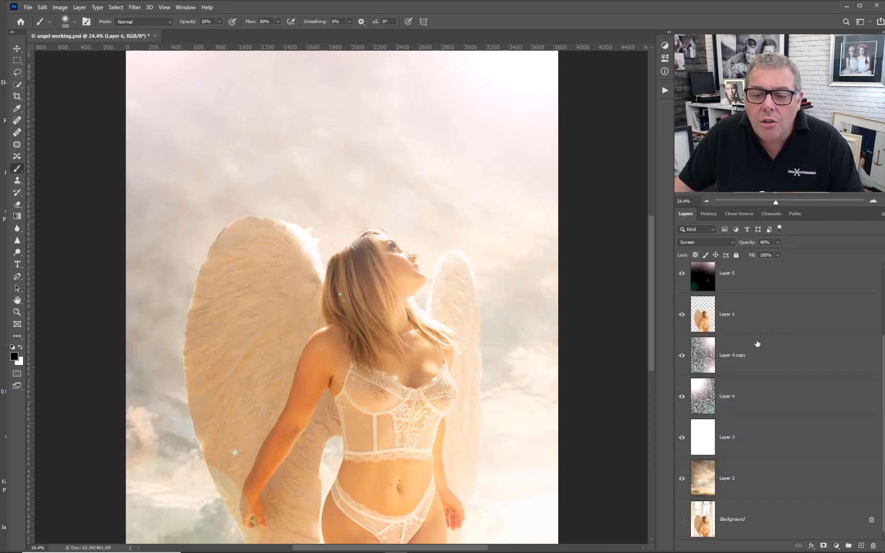
shift+click(751, 518)
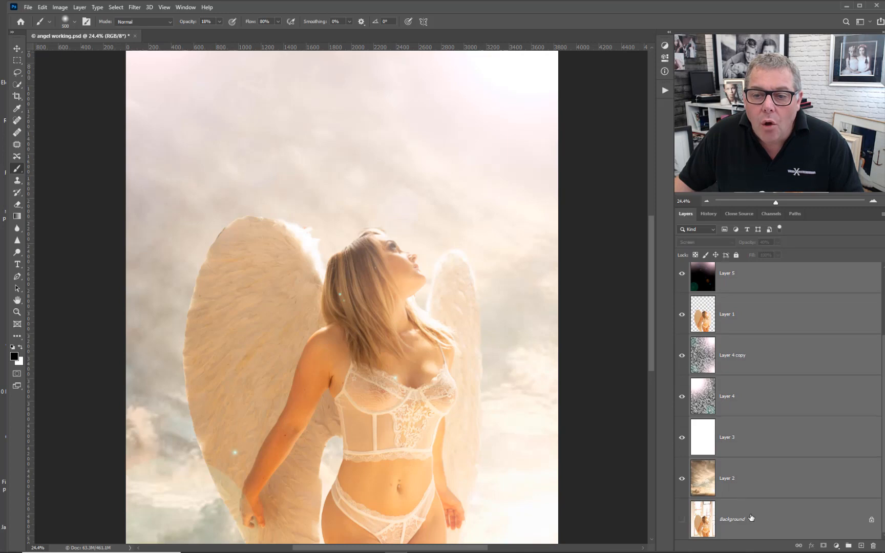
key(ctrl+e)
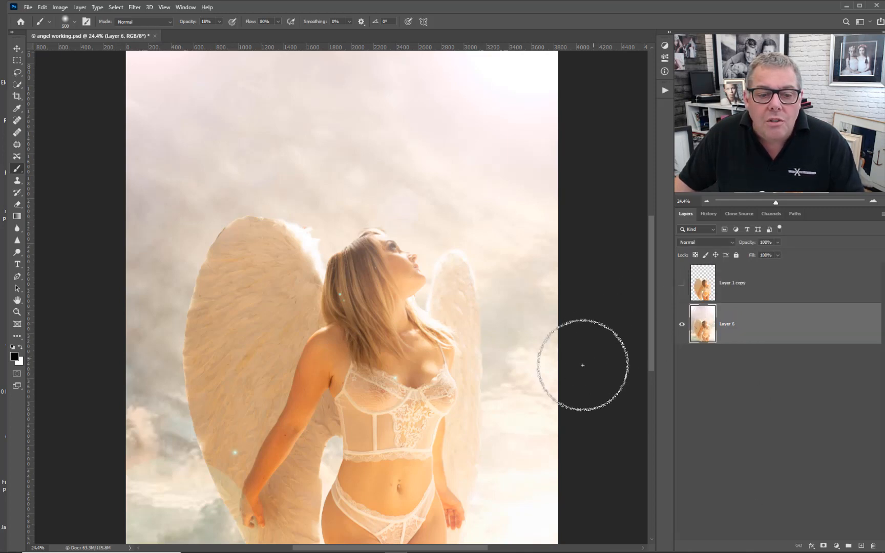
key(ctrl+minus)
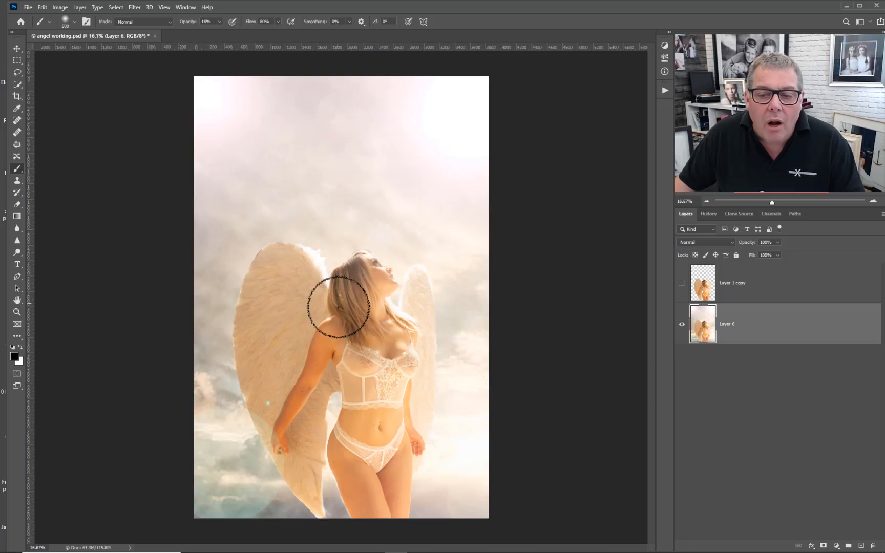
key(ctrl+z)
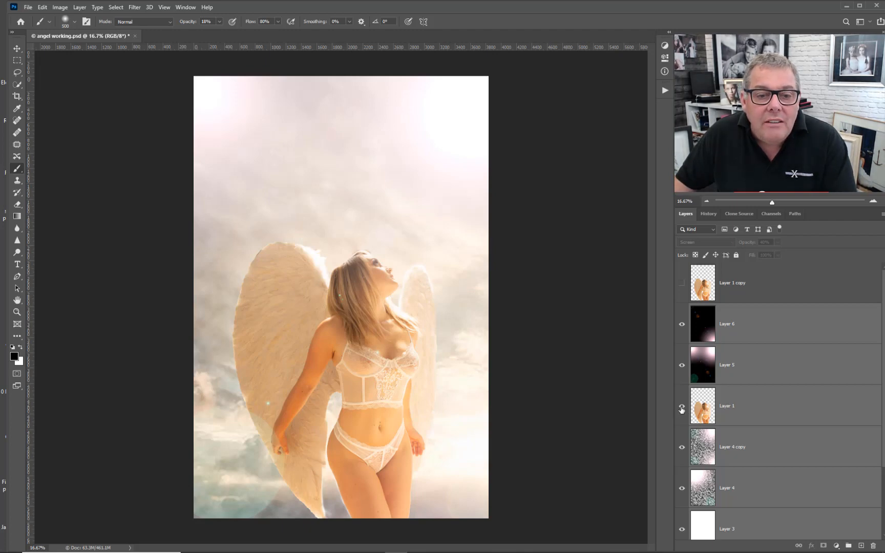
Step: Check the sky with Layer 1 hidden and shown again, and try merging Layer 6 down through Layer 3, undoing the merge
click(682, 408)
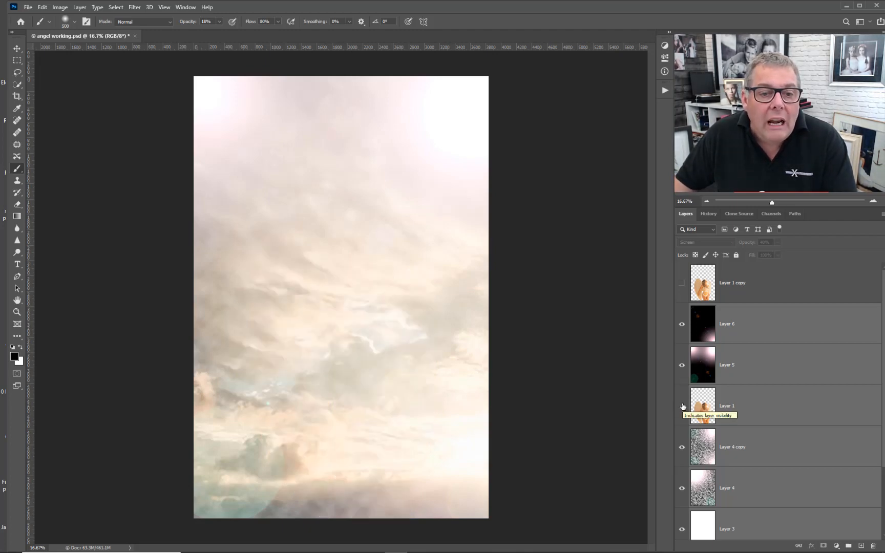
click(682, 406)
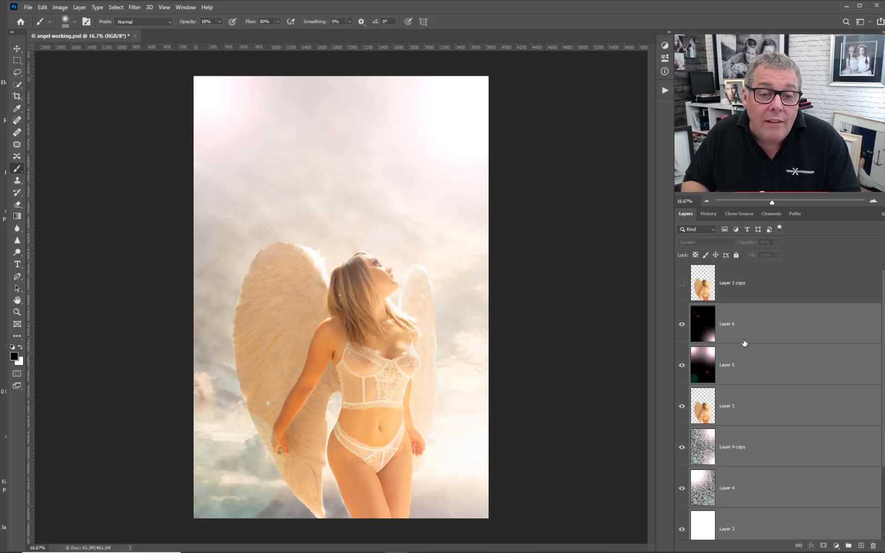
click(742, 317)
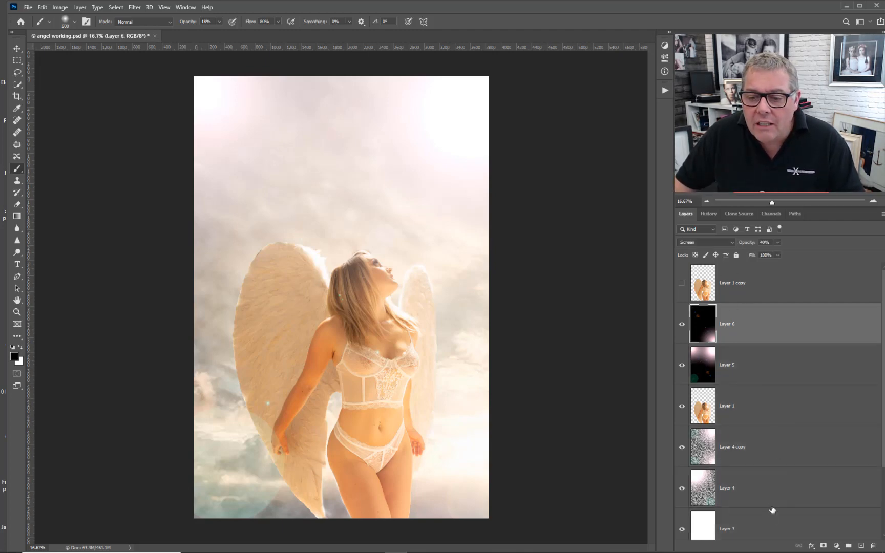
shift+click(772, 523)
key(ctrl+e)
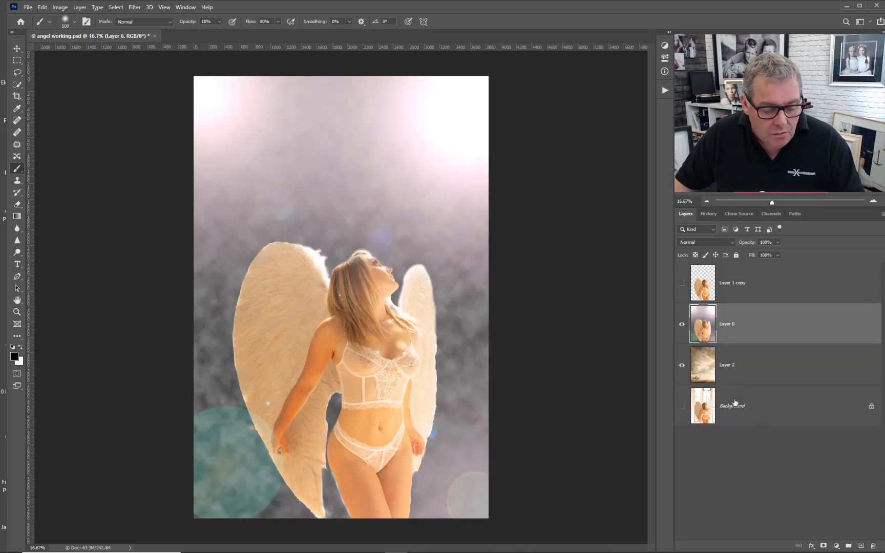
key(ctrl+z)
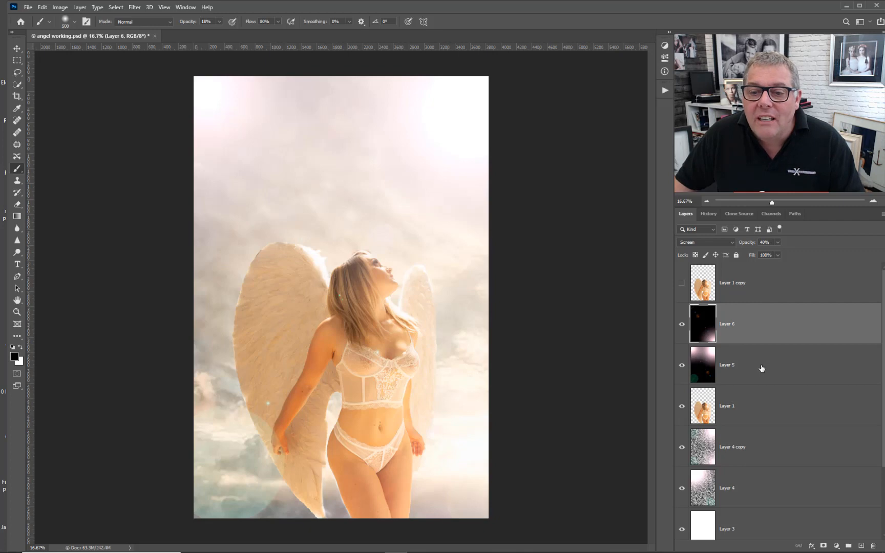
Step: Merge Layer 6 through the Background into a single layer, and select and show Layer 1 copy above it
scroll(762, 366, down, 3)
shift+click(759, 514)
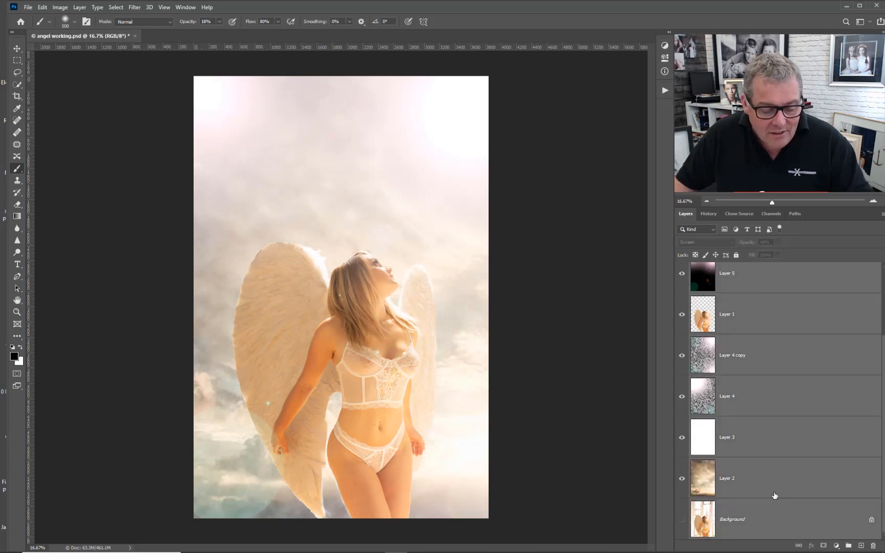
key(ctrl+e)
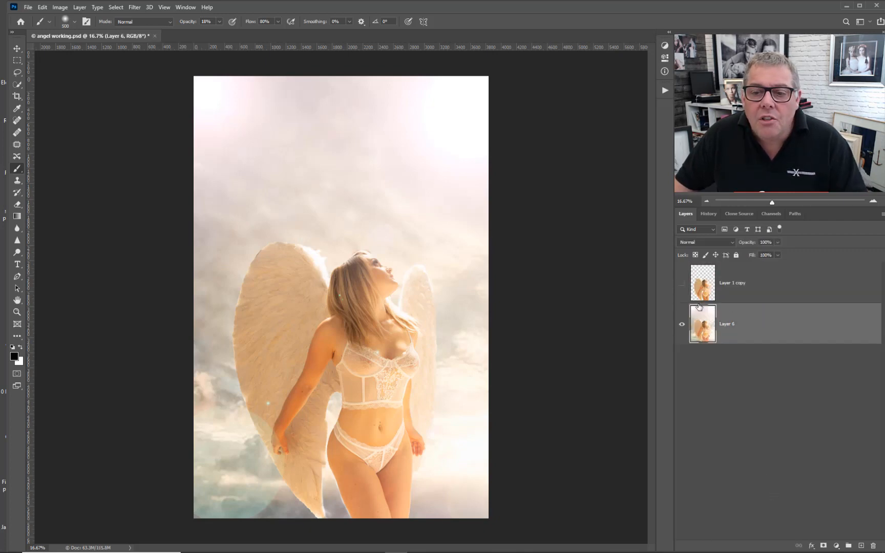
click(702, 288)
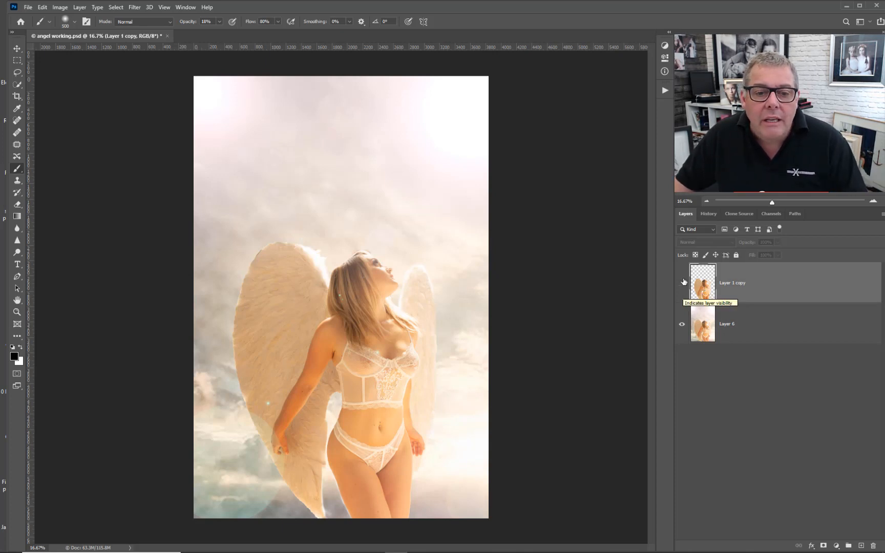
click(683, 283)
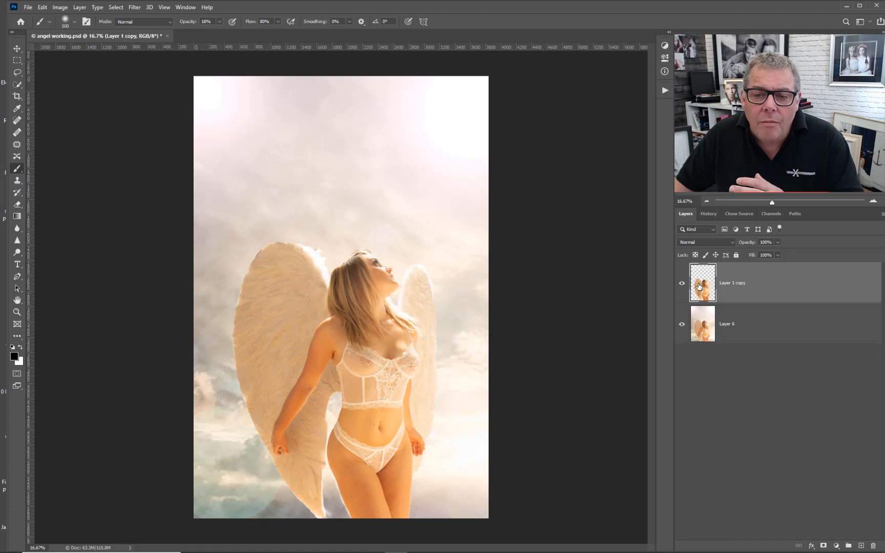
Step: Add a black layer mask that hides Layer 1 copy, and set white as the painting color
alt+click(824, 546)
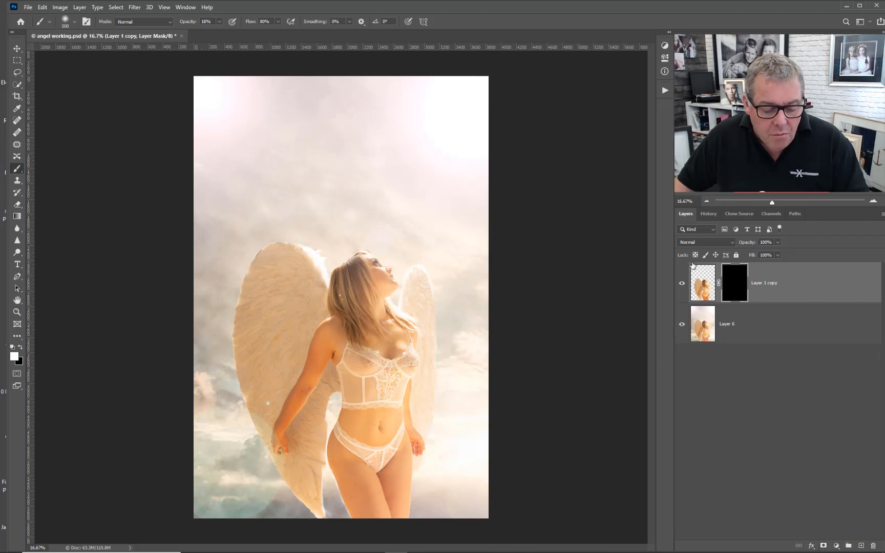
key(x)
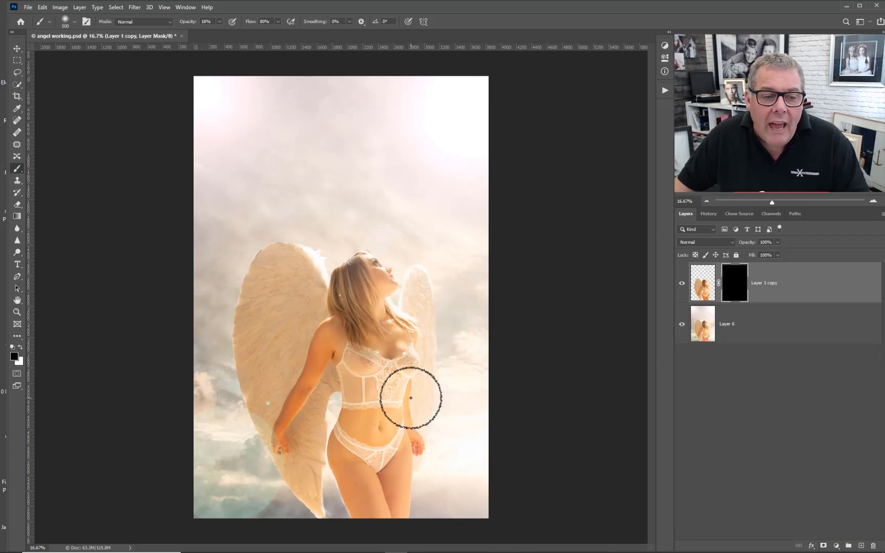
key(x)
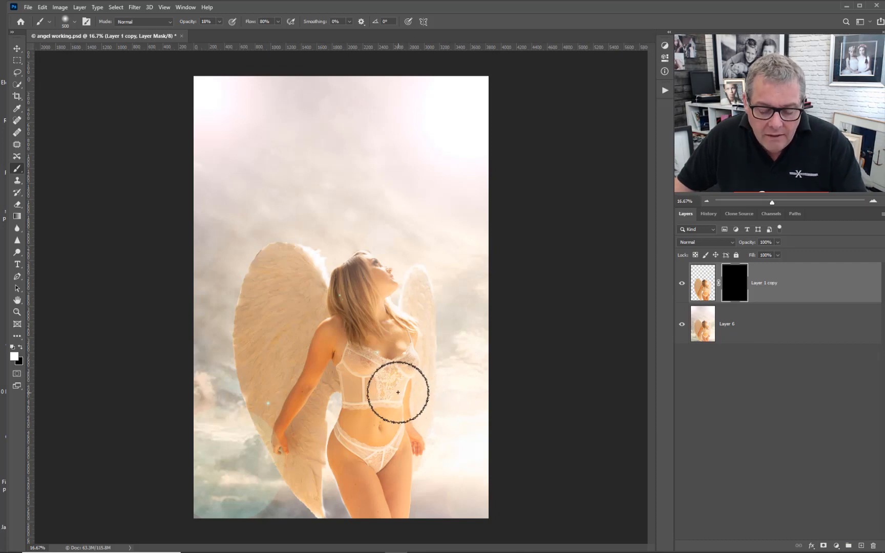
Step: Paint white on Layer 1 copy's mask over the cyan flare spots on the hair and bust, using a 40 px brush at 100% opacity
scroll(369, 344, up, 3)
scroll(369, 344, up, 1)
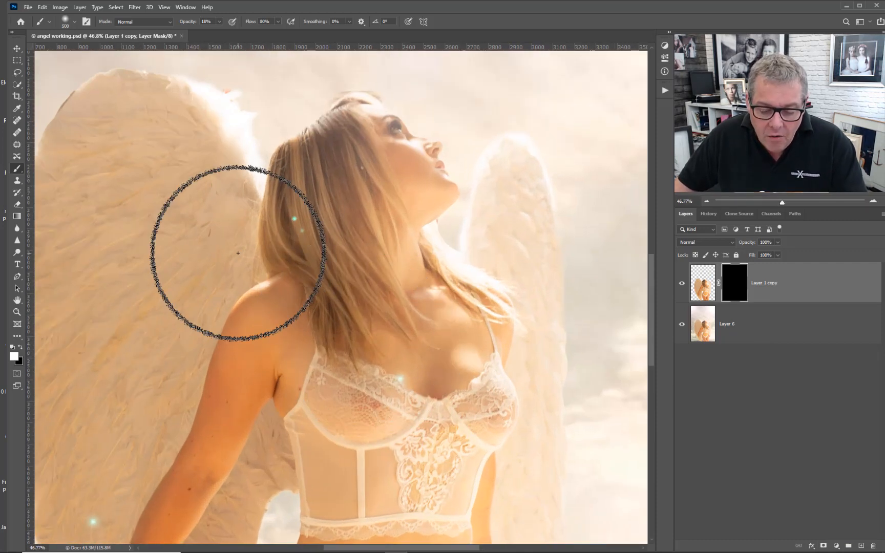
key(bracketleft)
key(bracketleft)
key(bracketleft)
key(bracketleft)
key(bracketleft)
key(bracketleft)
key(bracketleft)
key(bracketleft)
key(bracketleft)
key(bracketleft)
key(bracketleft)
key(bracketleft)
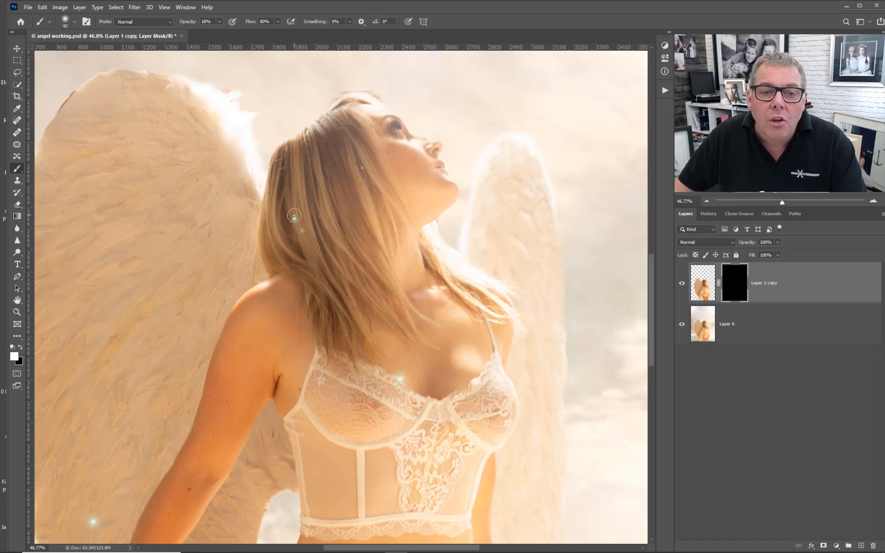
key(bracketleft)
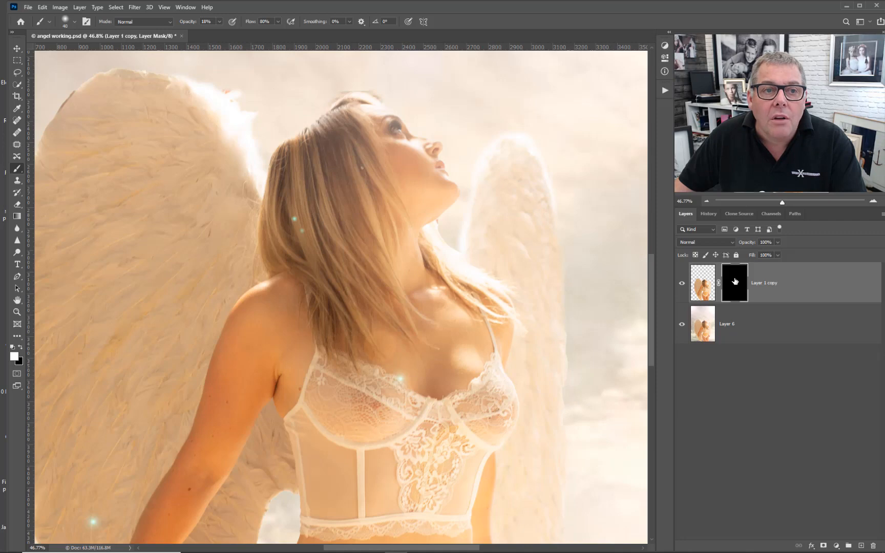
drag(185, 23, 242, 25)
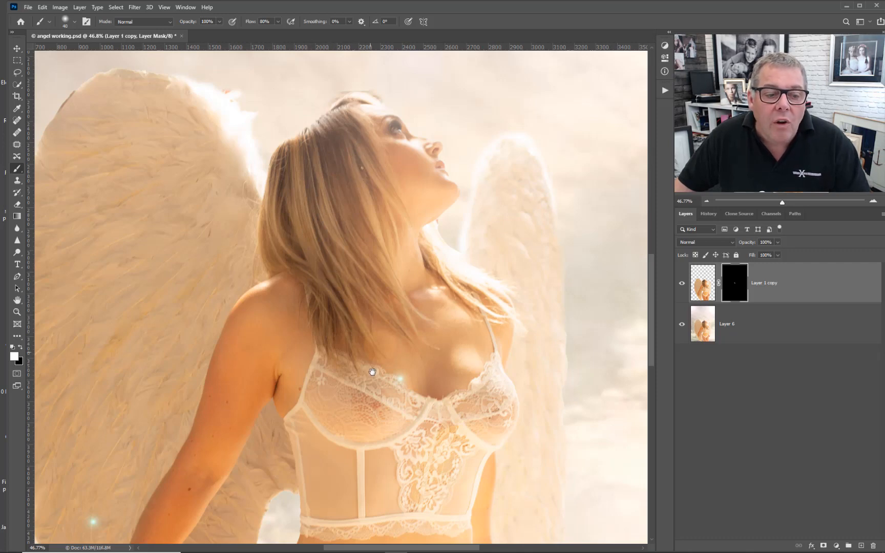
mouse_move(368, 398)
mouse_down()
mouse_move(425, 229)
mouse_move(464, 217)
mouse_up()
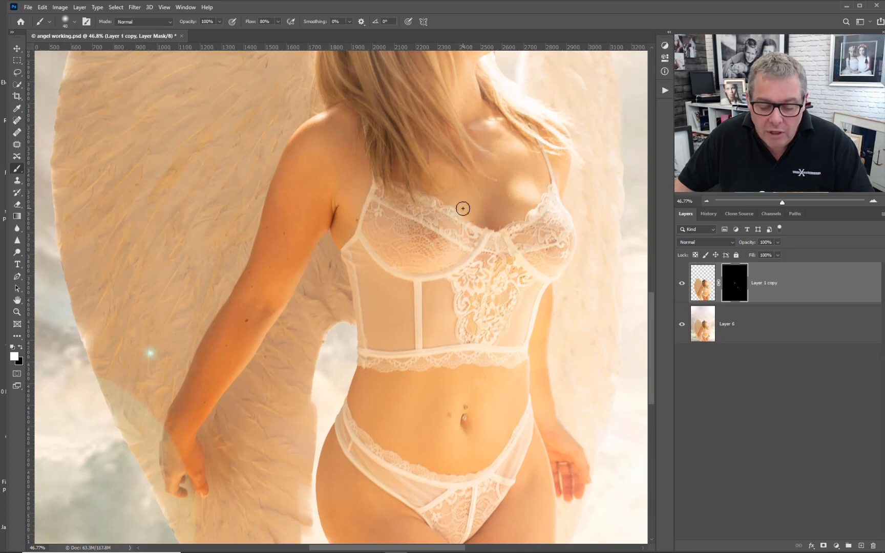
Step: Enlarge the brush to 50 px, try 34% opacity, return it to 100%, and mask out the flare spot on the larger wing
key(bracketright)
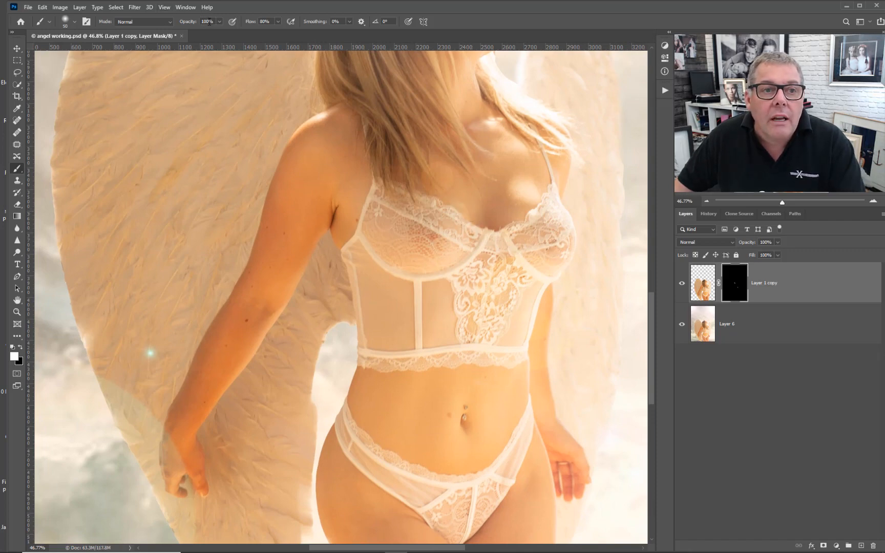
drag(194, 23, 168, 25)
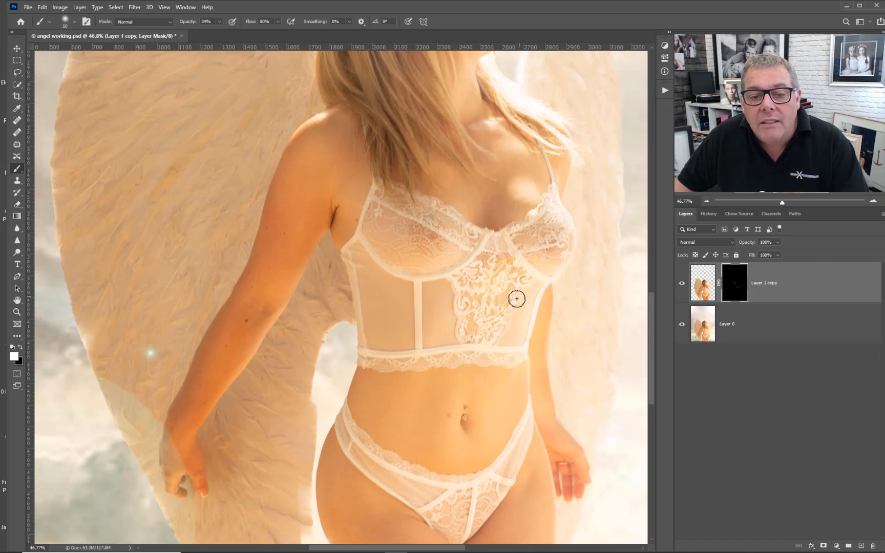
scroll(476, 333, down, 3)
scroll(476, 333, down, 1)
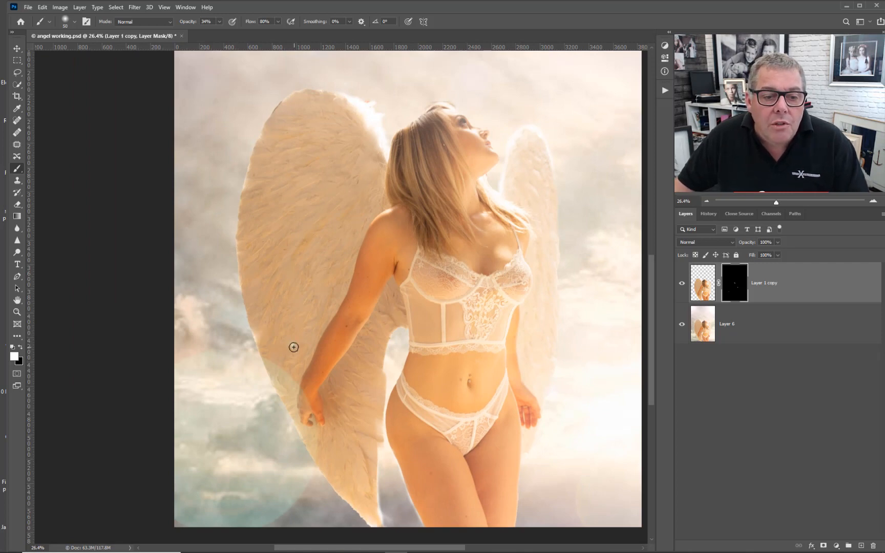
key(0)
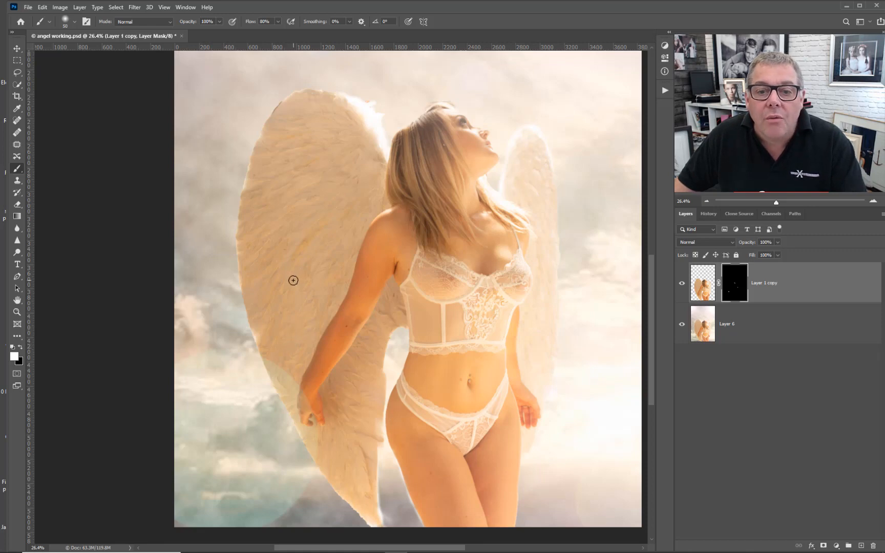
Step: Stamp all visible layers into a new layer above Layer 1 copy
scroll(293, 281, down, 2)
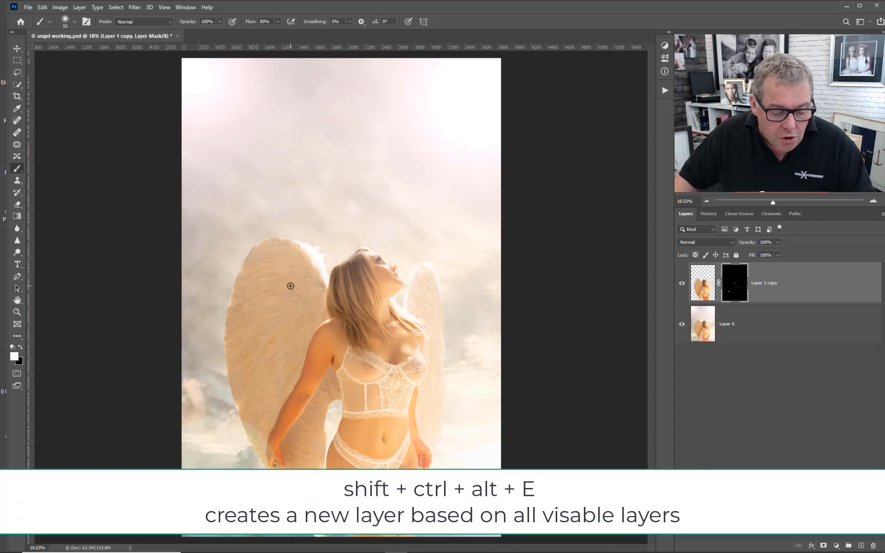
key(x)
key(shift+ctrl+alt+e)
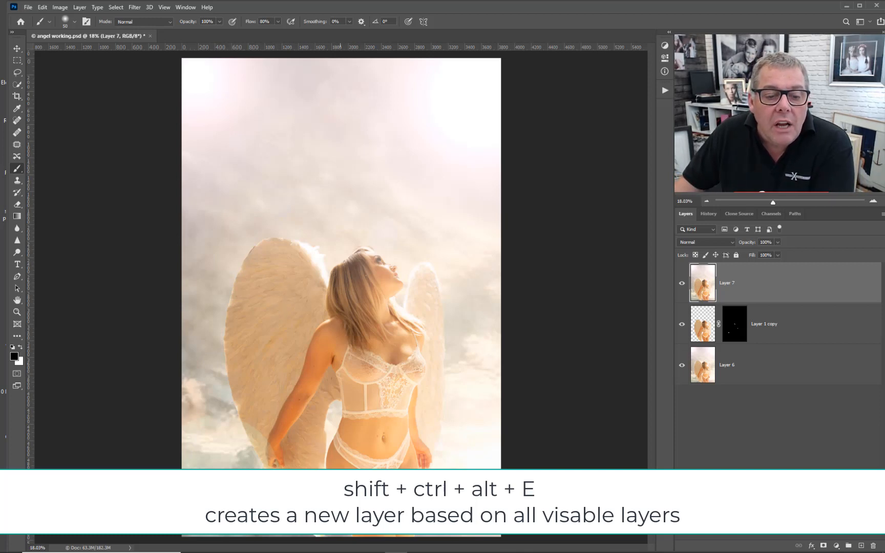
Step: Render a 50-300mm Zoom lens flare at 123% brightness on Layer 7, between the larger wing's lower tip and the model's thigh
scroll(341, 523, up, 2)
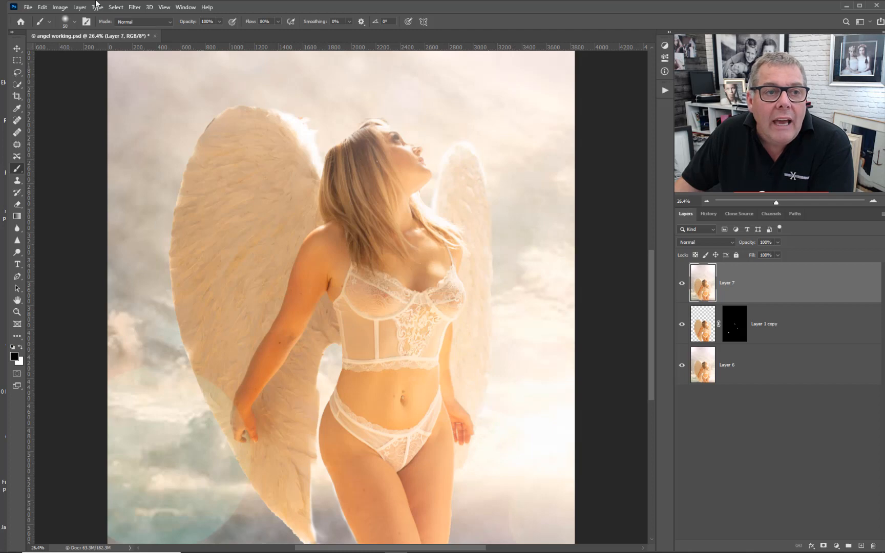
click(134, 8)
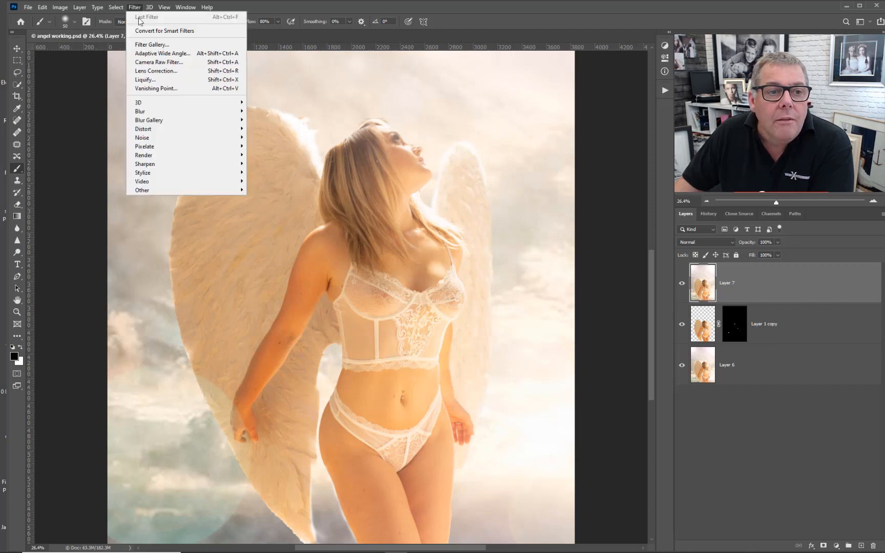
mouse_move(151, 159)
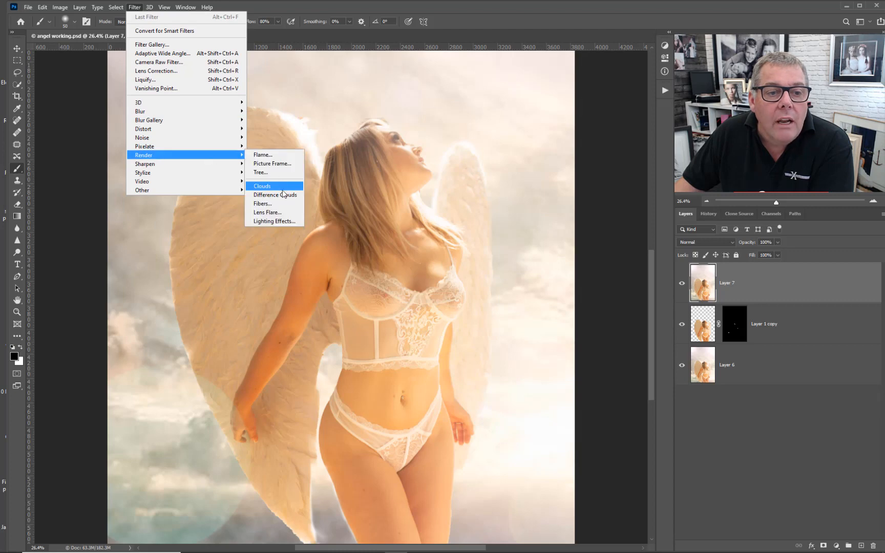
click(285, 212)
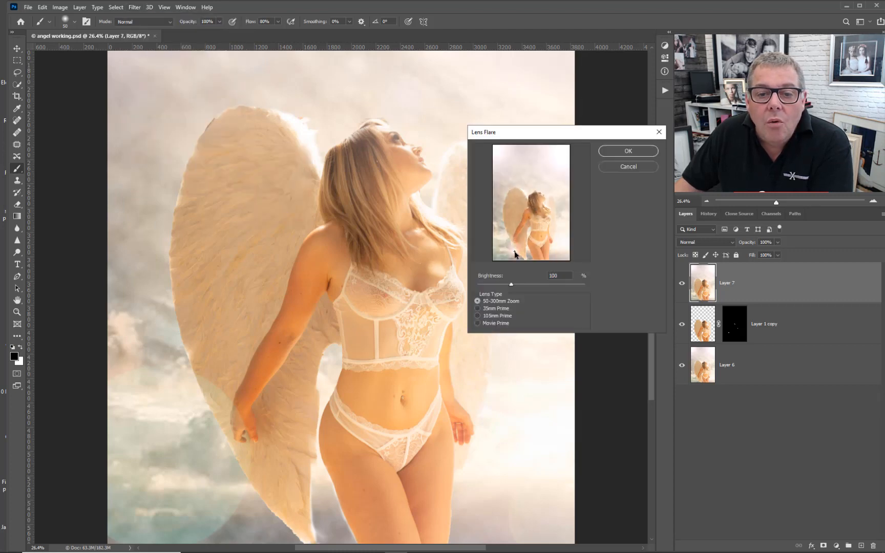
drag(515, 288, 522, 290)
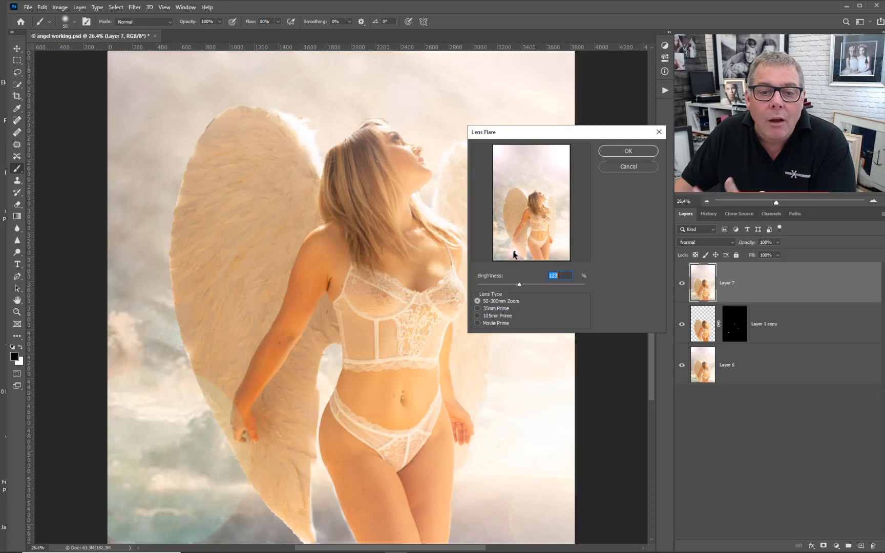
click(522, 260)
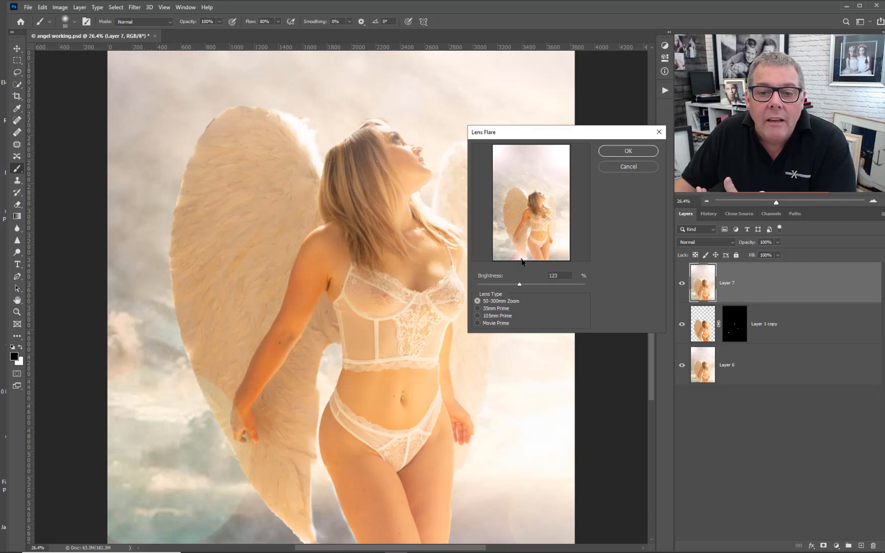
click(528, 255)
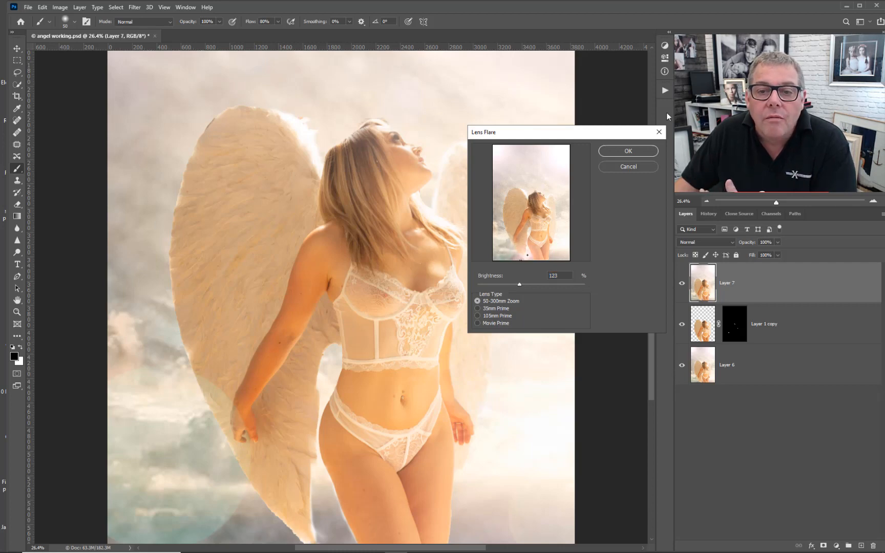
click(640, 156)
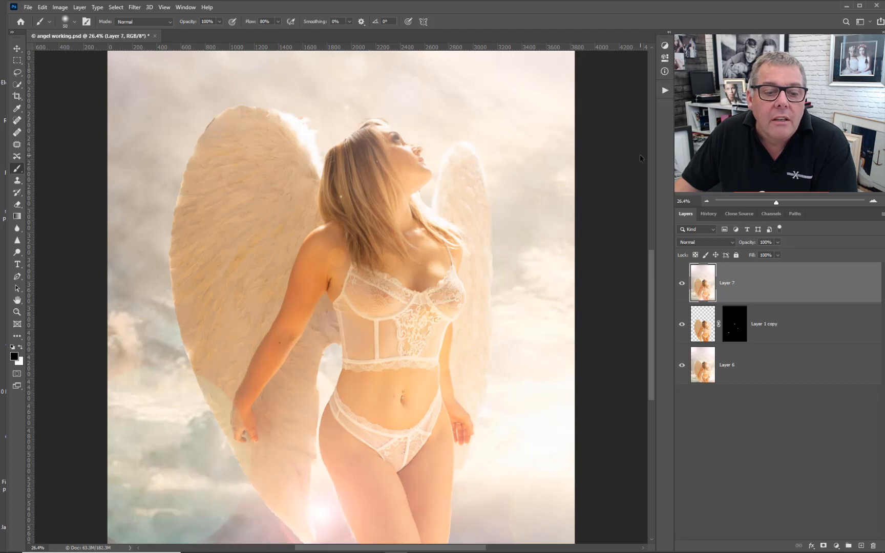
Step: Render a second 50-300mm Zoom lens flare at 123% brightness above the smaller wing's tip, beside the model's face
click(133, 7)
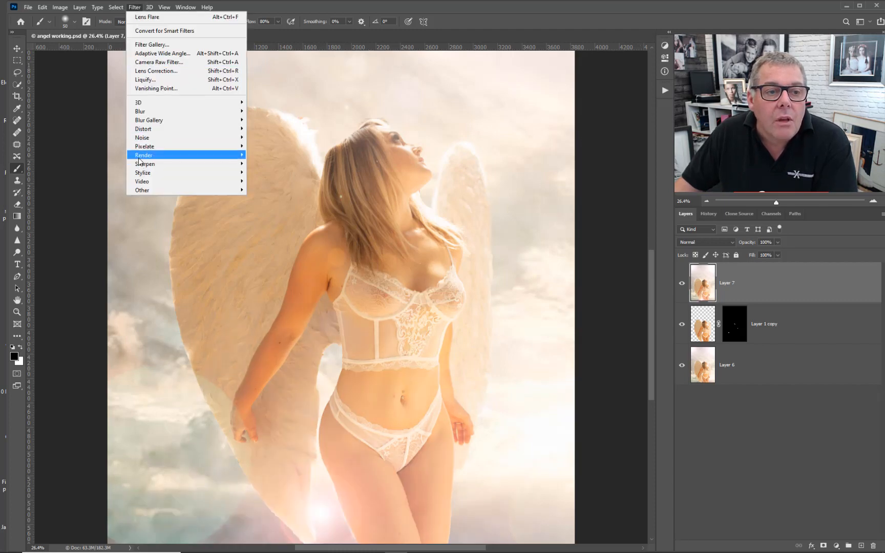
mouse_move(154, 155)
click(280, 212)
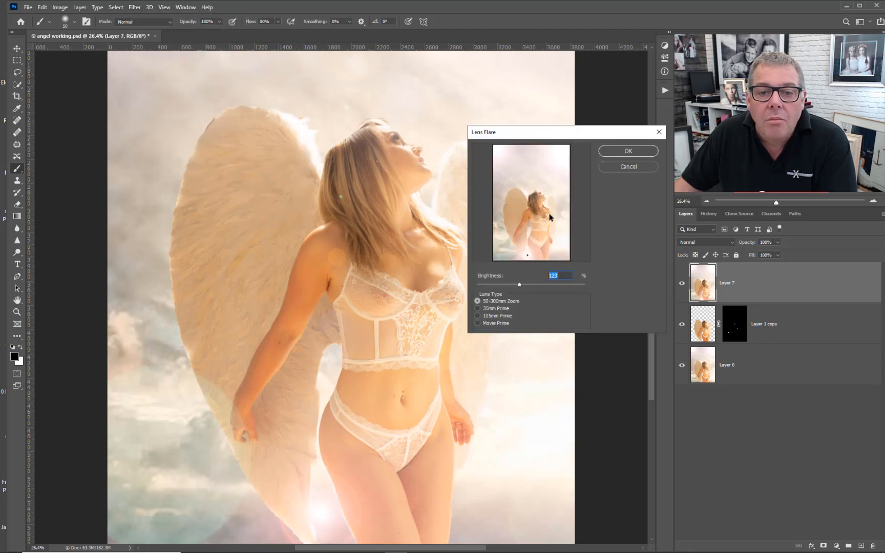
drag(522, 252, 554, 185)
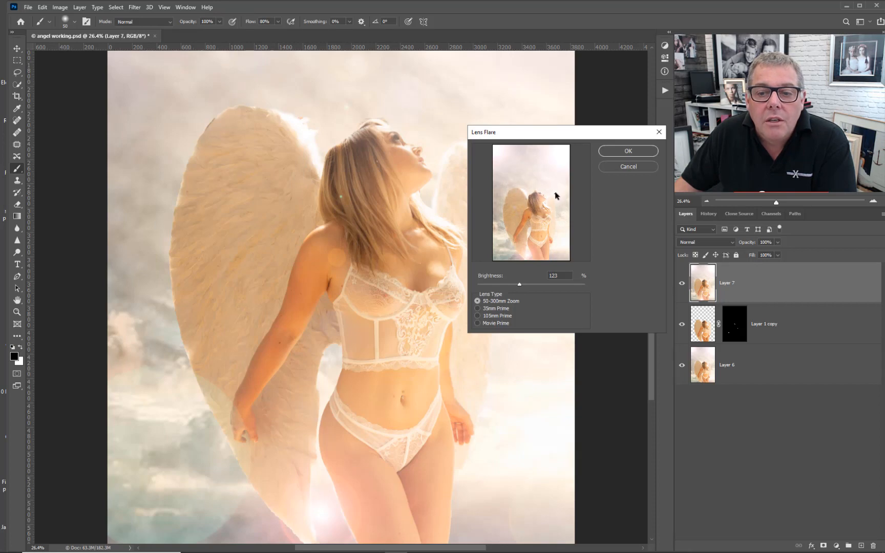
click(627, 151)
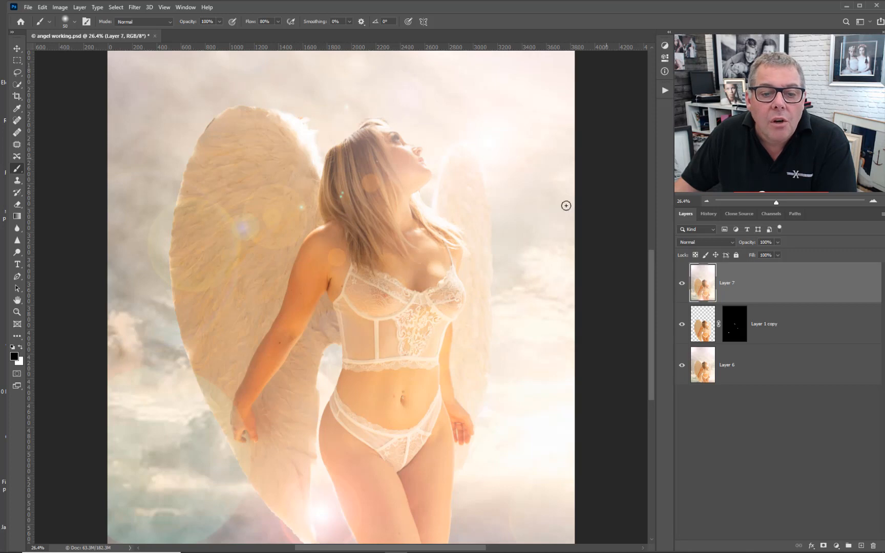
Step: Render a third 50-300mm Zoom lens flare at 73% brightness on the upper outer edge of the larger wing
click(134, 8)
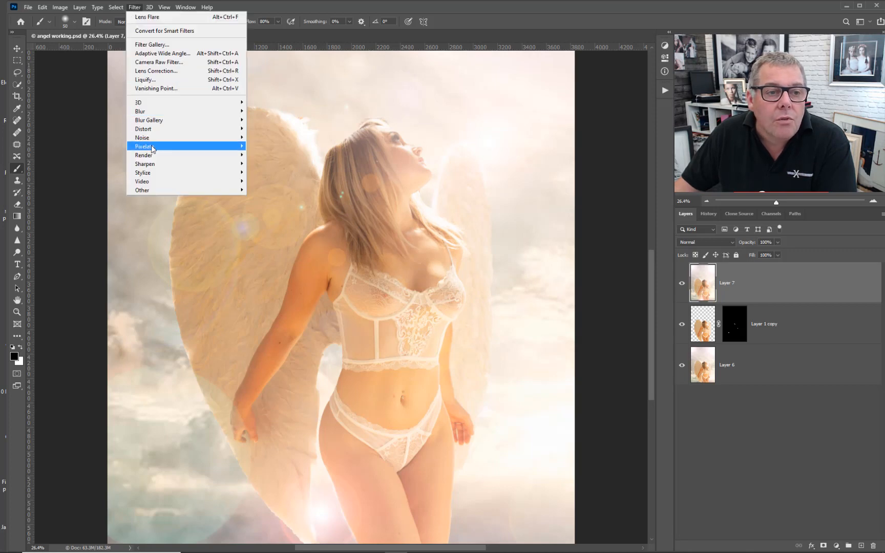
mouse_move(149, 158)
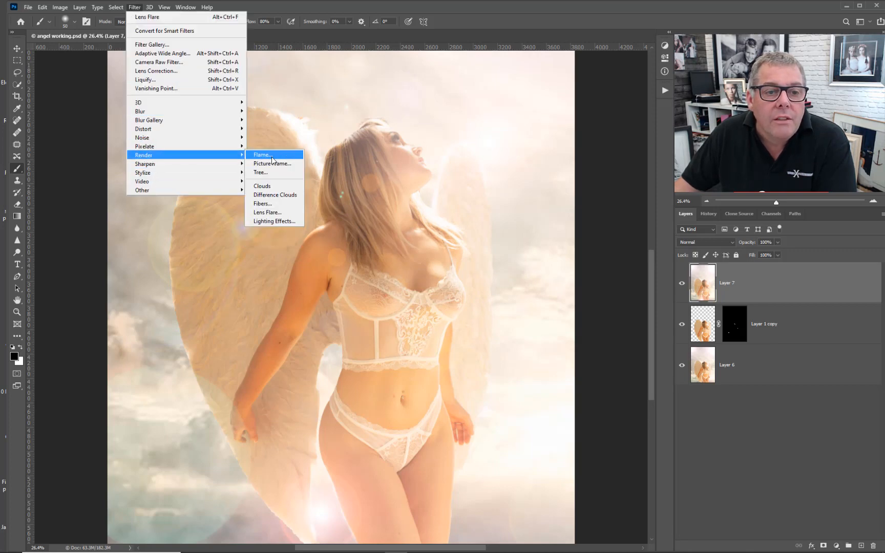
click(276, 213)
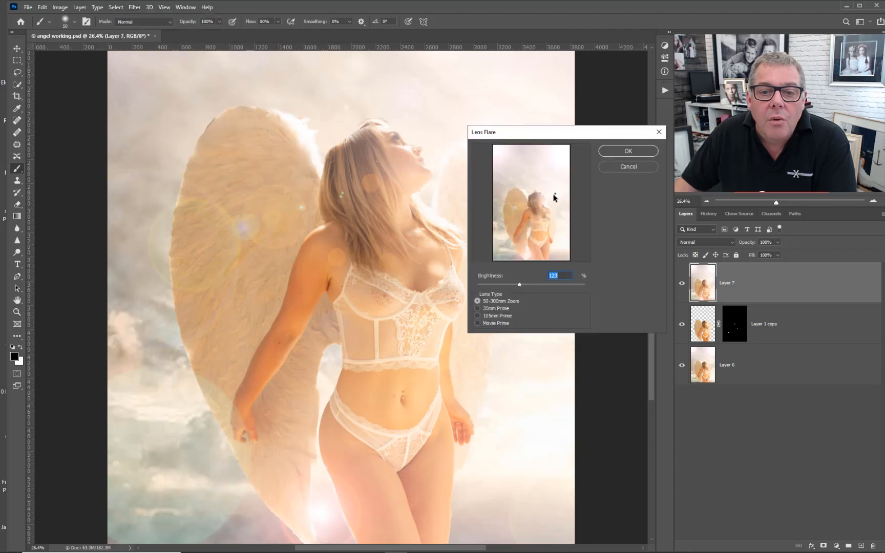
drag(553, 197, 511, 193)
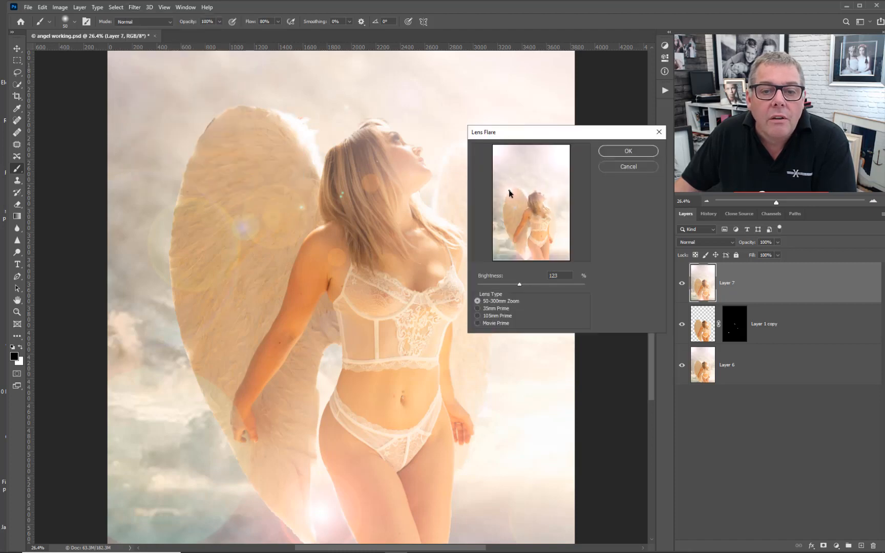
click(506, 284)
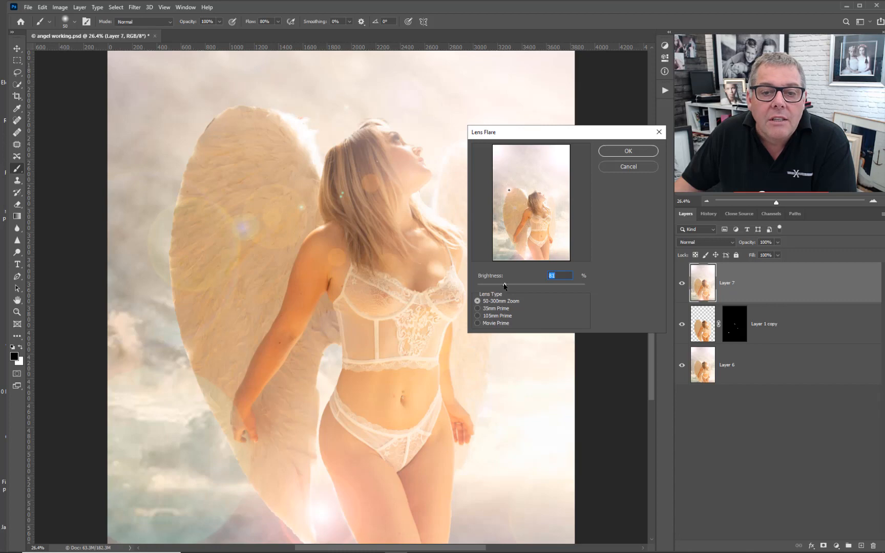
click(627, 151)
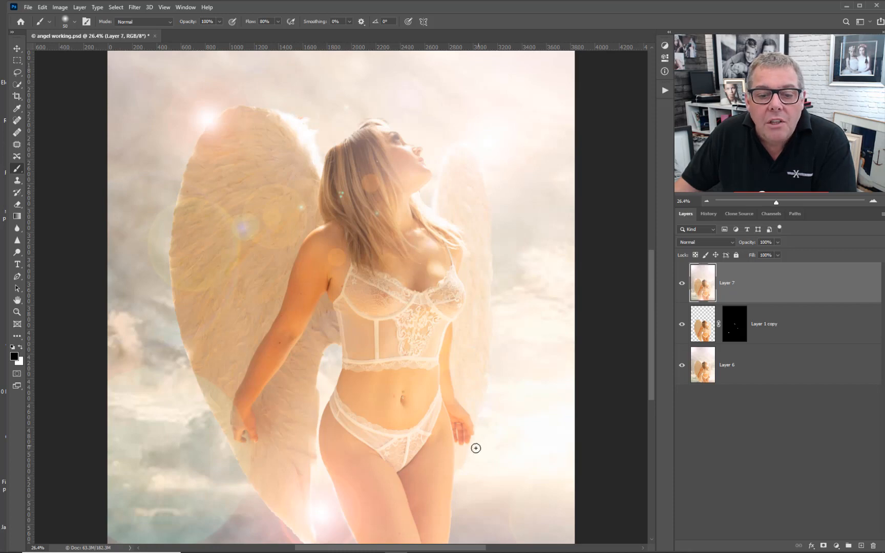
Step: Render a 50-300mm Zoom lens flare at 115% brightness on Layer 7, beside the model's hand near the smaller wing's lower end
click(135, 8)
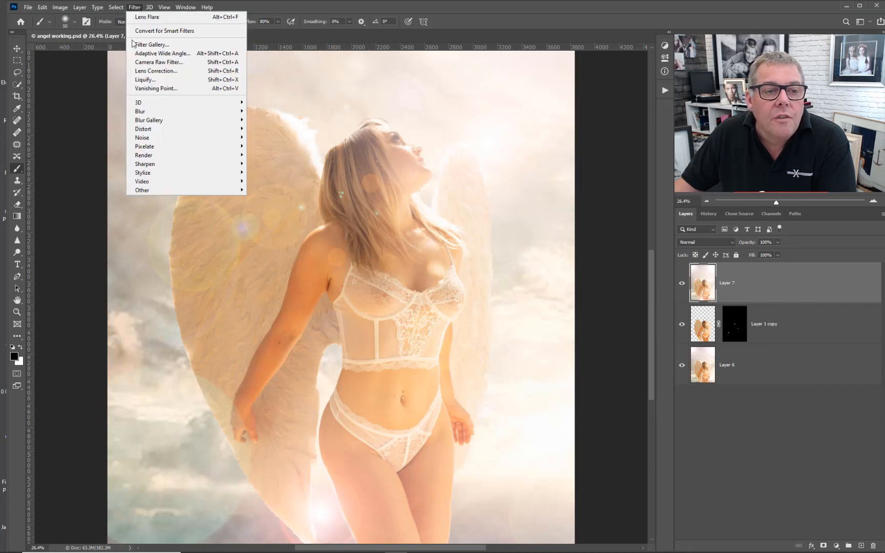
mouse_move(161, 155)
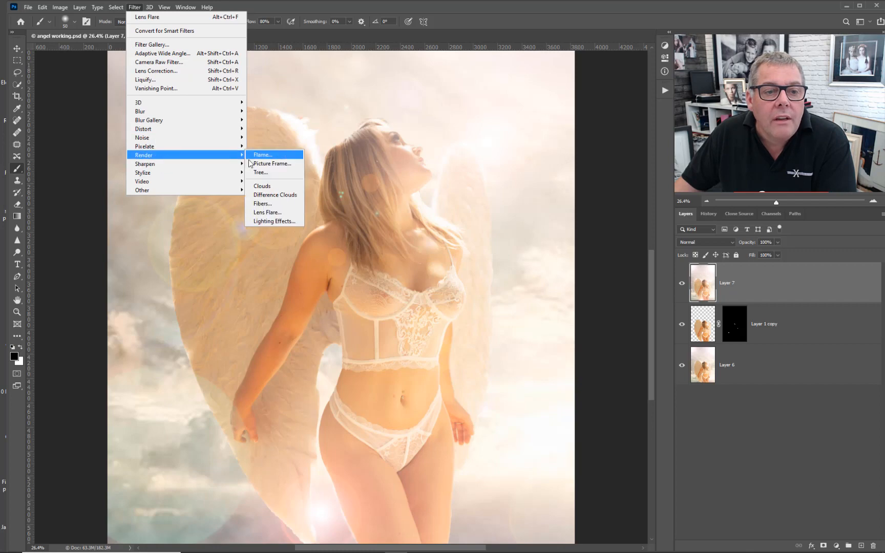
click(267, 212)
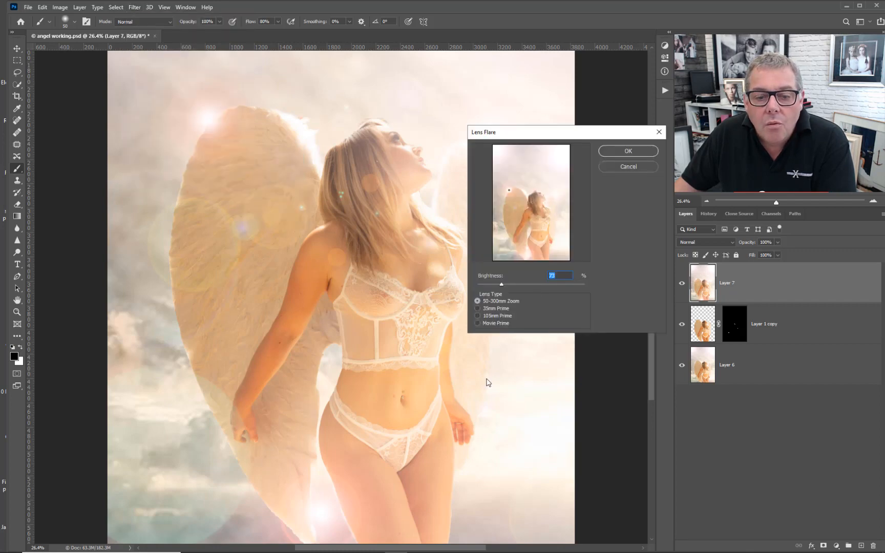
drag(507, 192, 548, 231)
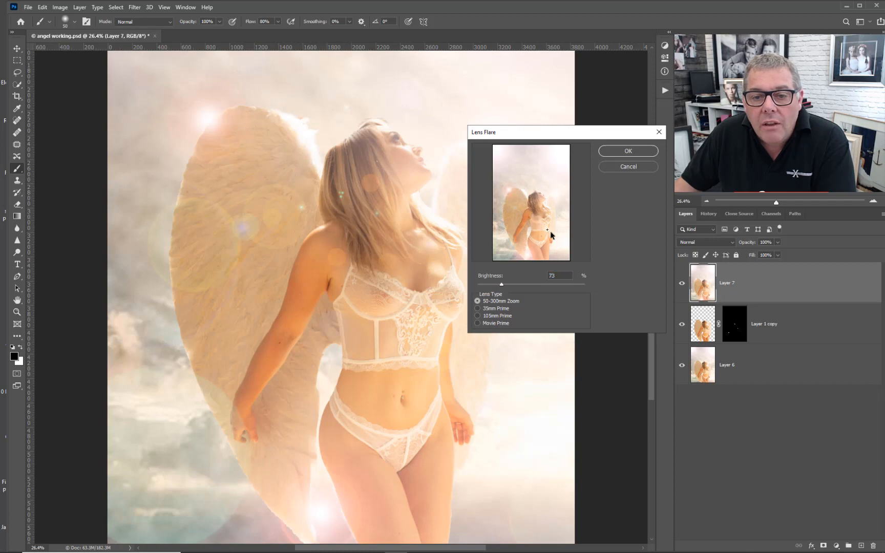
click(517, 285)
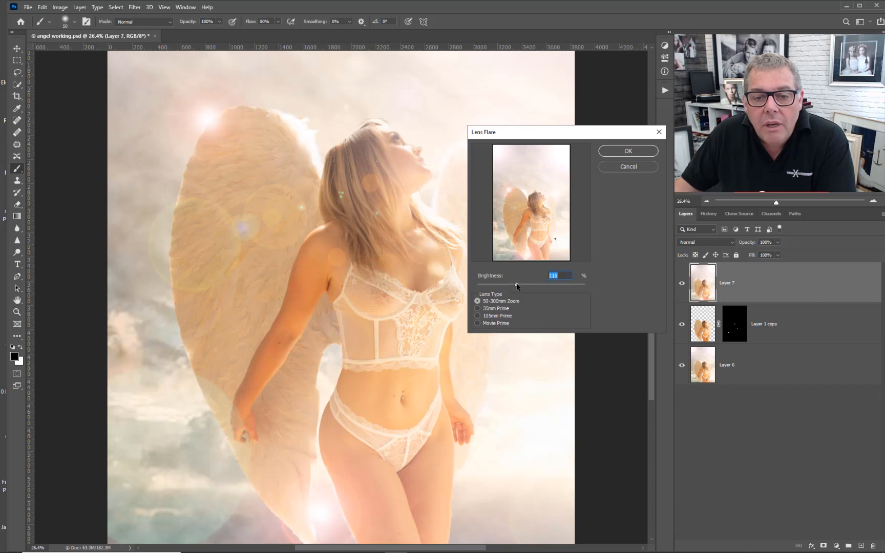
click(615, 152)
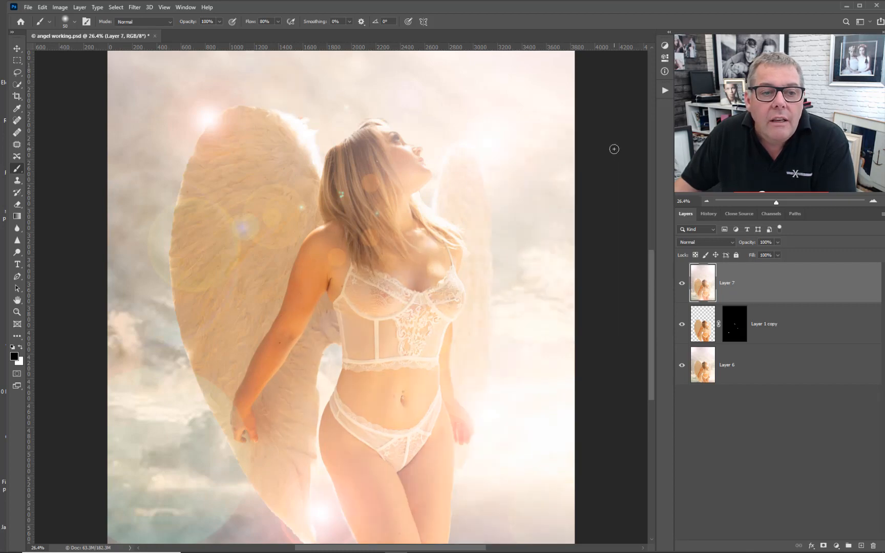
Step: Render a 50-300mm Zoom lens flare at 147% brightness near the image's lower edge, beside the model's thigh below the smaller wing
scroll(226, 291, down, 1)
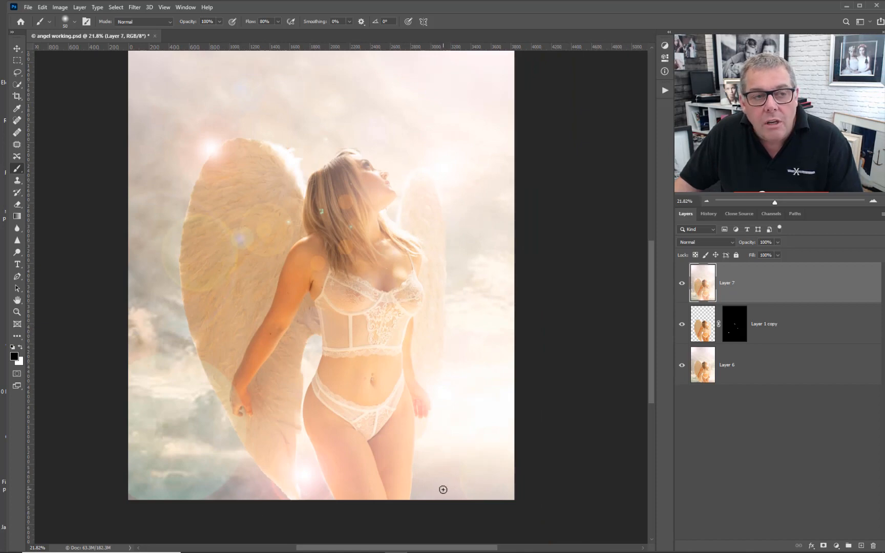
click(135, 7)
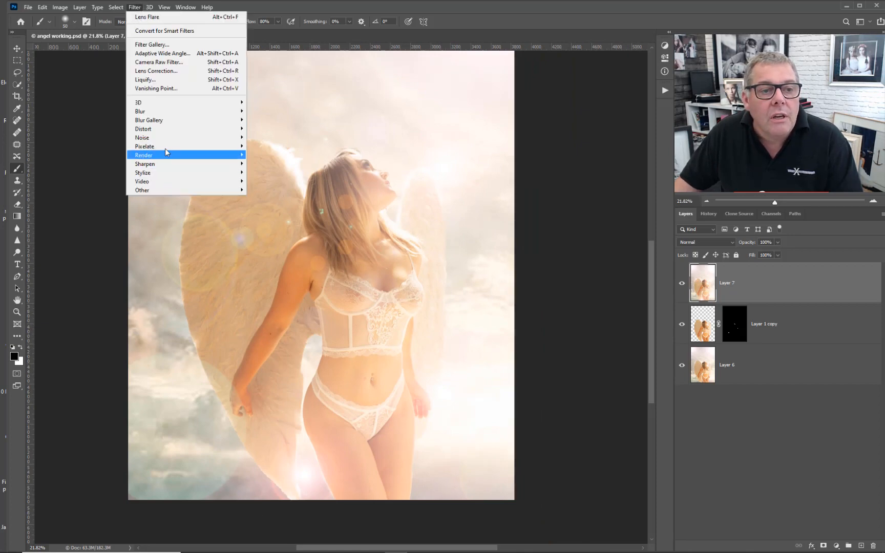
mouse_move(207, 158)
click(266, 212)
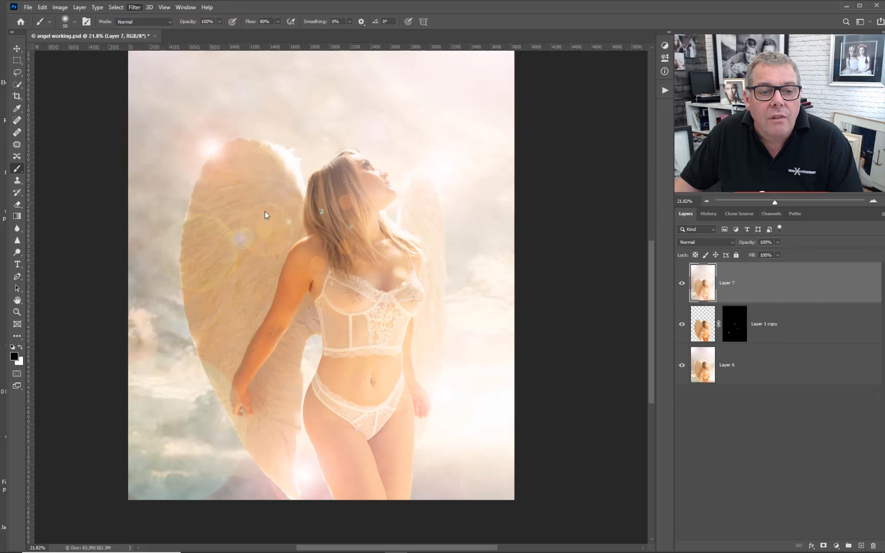
drag(555, 241, 554, 253)
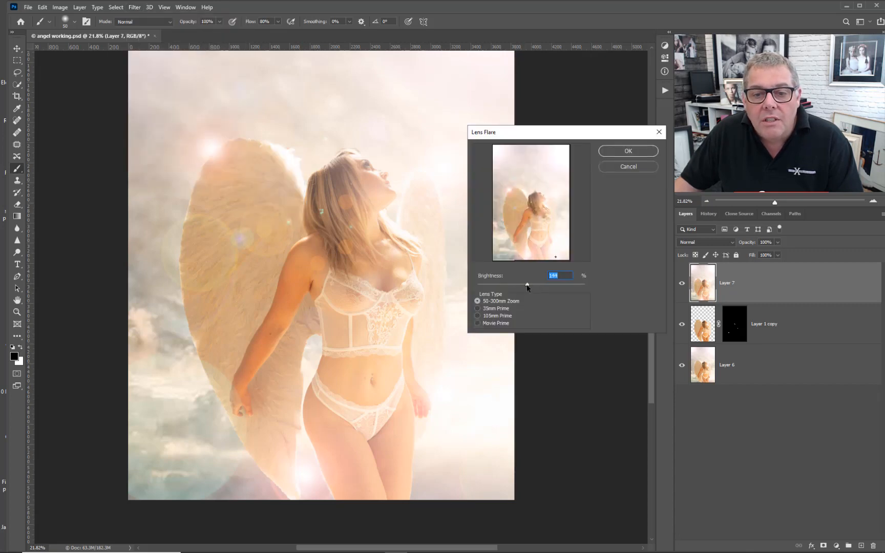
click(616, 154)
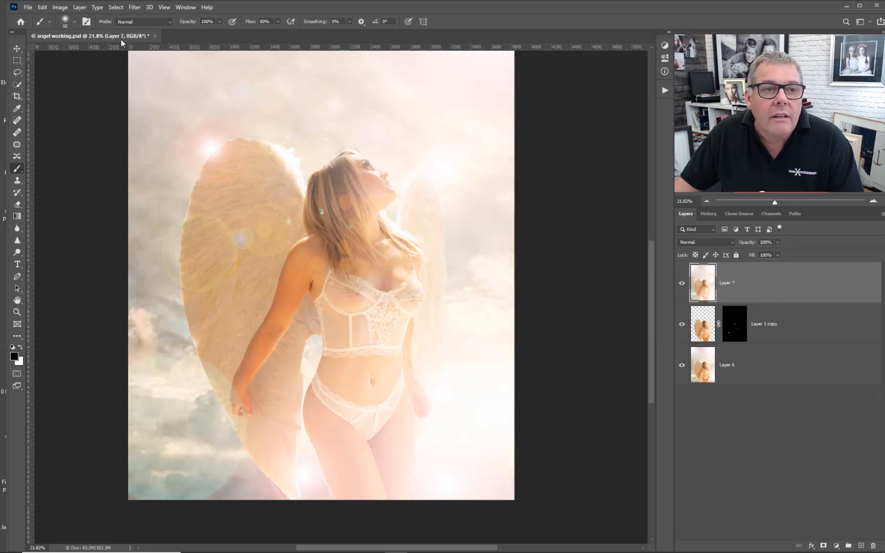
Step: Render a 50-300mm Zoom lens flare at 134% brightness on the larger wing's lower part, below the model's hand
click(135, 7)
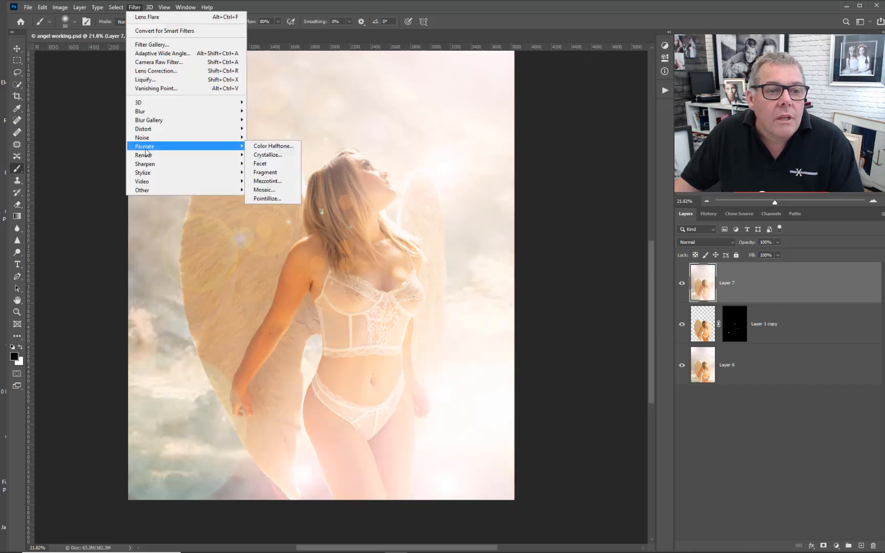
mouse_move(188, 154)
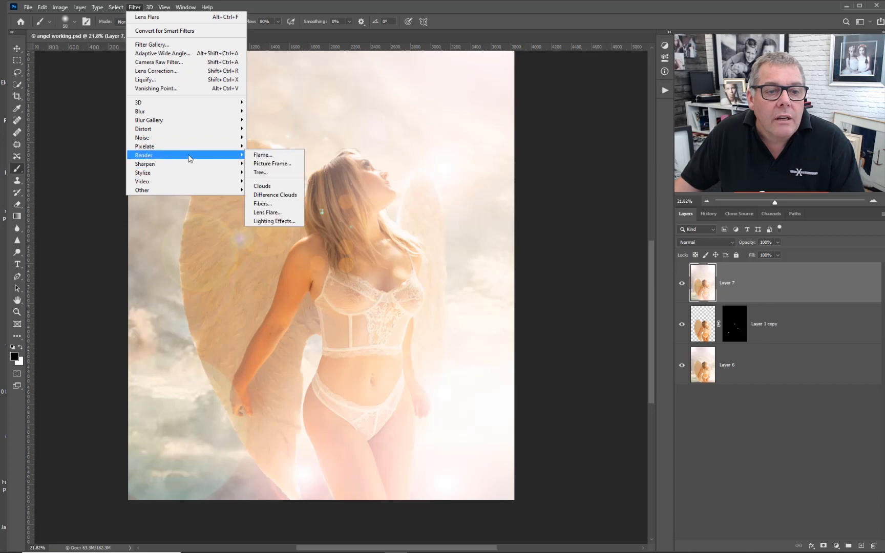
click(263, 211)
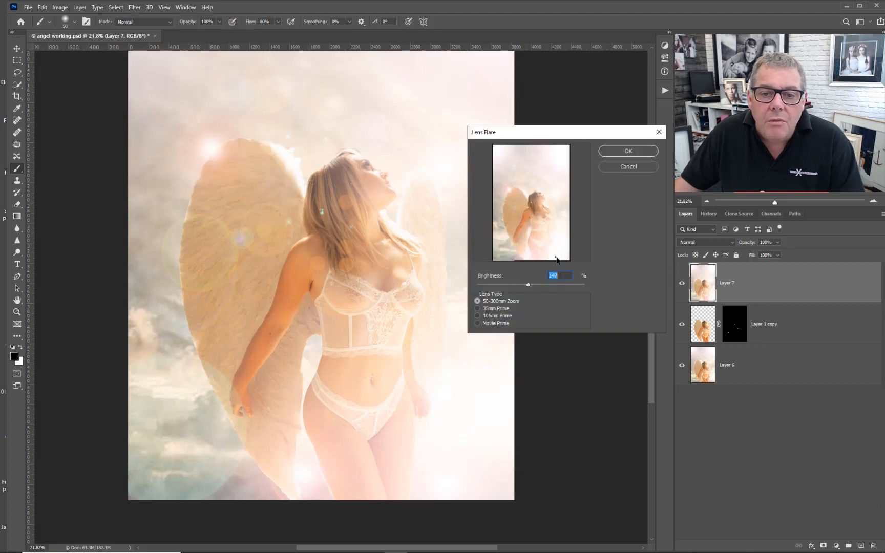
drag(557, 260, 512, 250)
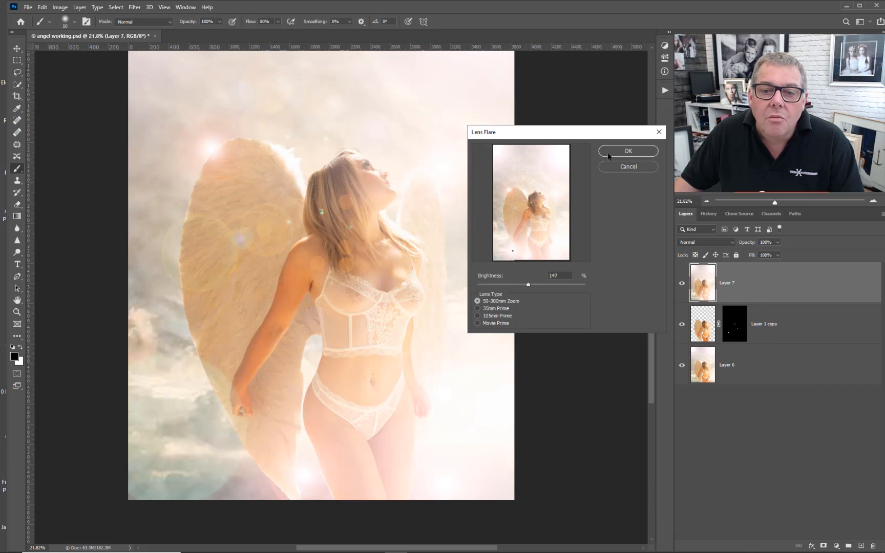
mouse_move(529, 285)
mouse_down()
mouse_move(537, 286)
mouse_move(524, 286)
mouse_up()
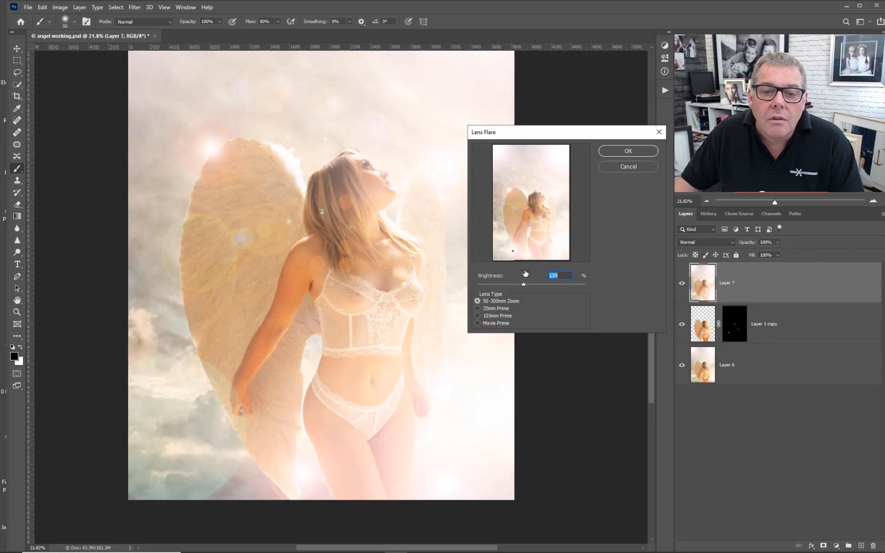
click(600, 150)
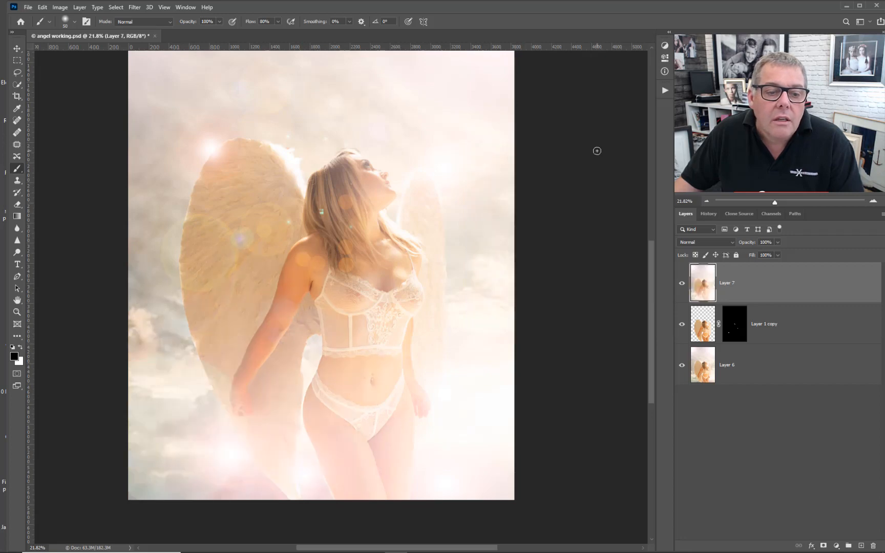
Step: Render a 35mm Prime lens flare at 125% brightness beside the outer edge of the larger wing, about halfway down
scroll(330, 242, down, 1)
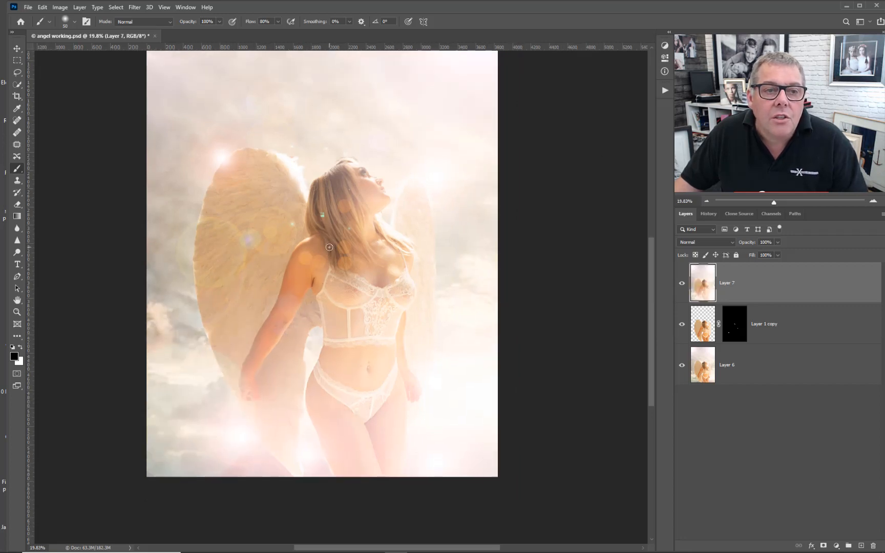
click(135, 7)
mouse_move(226, 154)
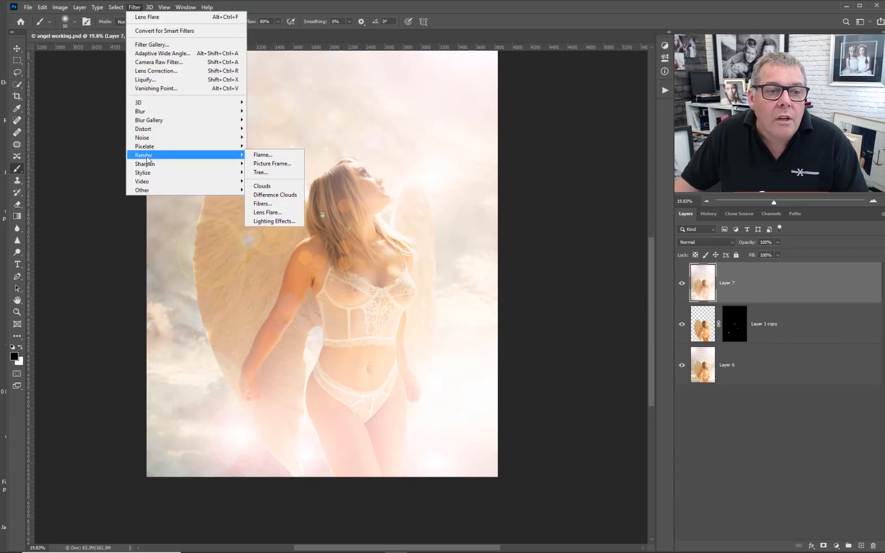
click(267, 212)
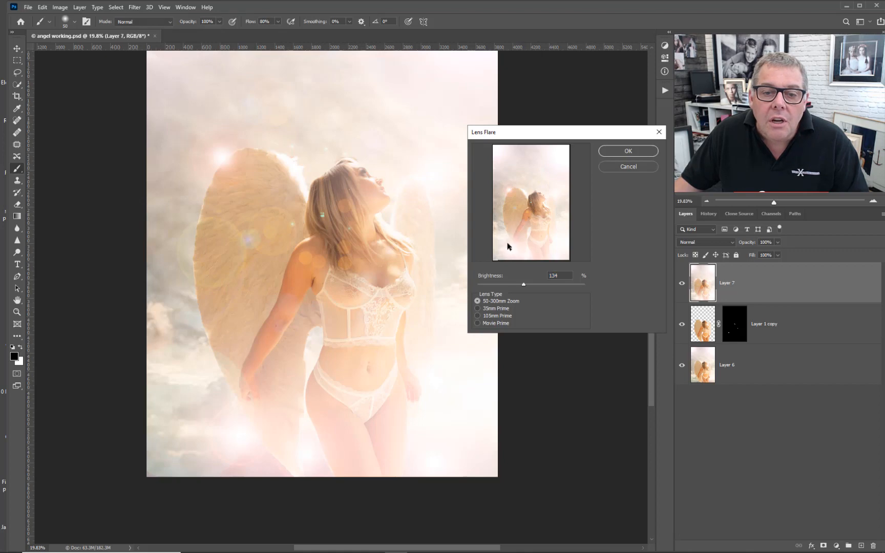
click(502, 220)
drag(523, 284, 515, 284)
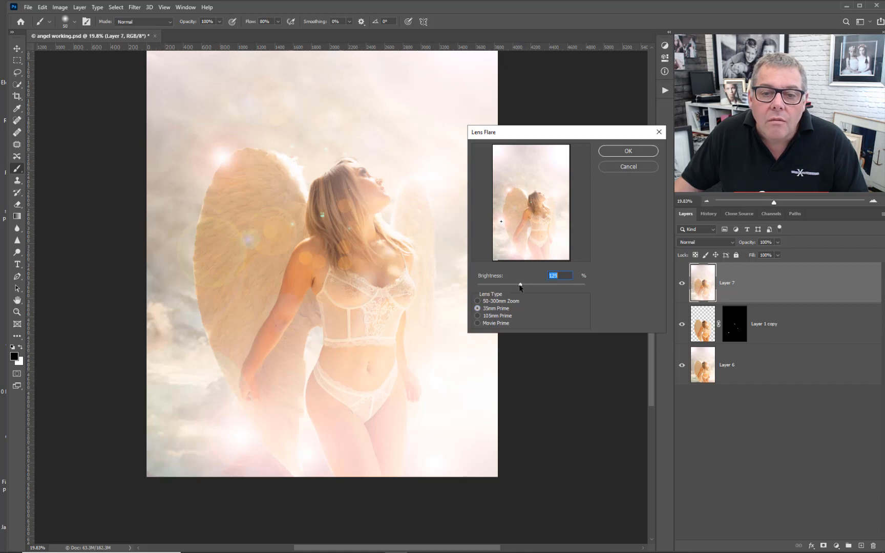
click(621, 159)
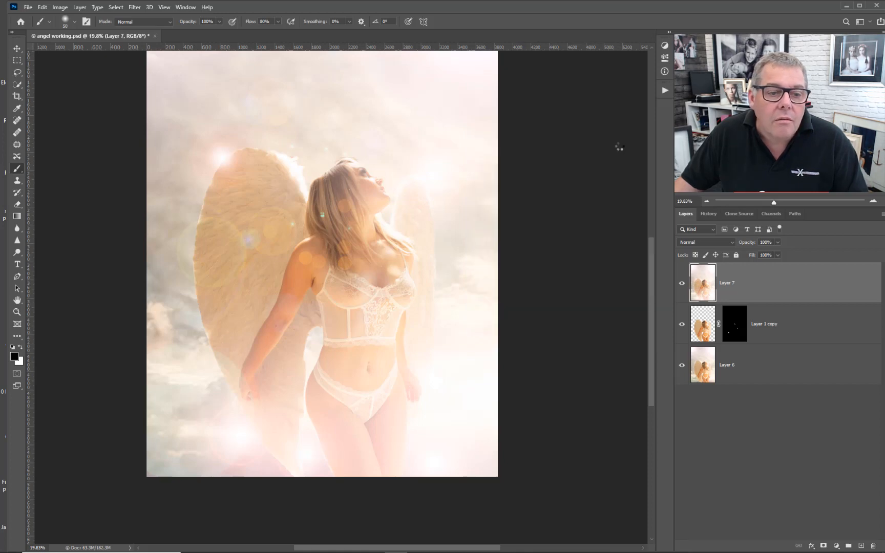
Step: Fit the whole image in view and toggle Layer 7's visibility to compare the composite with and without the flares
key(ctrl+0)
scroll(337, 203, down, 1)
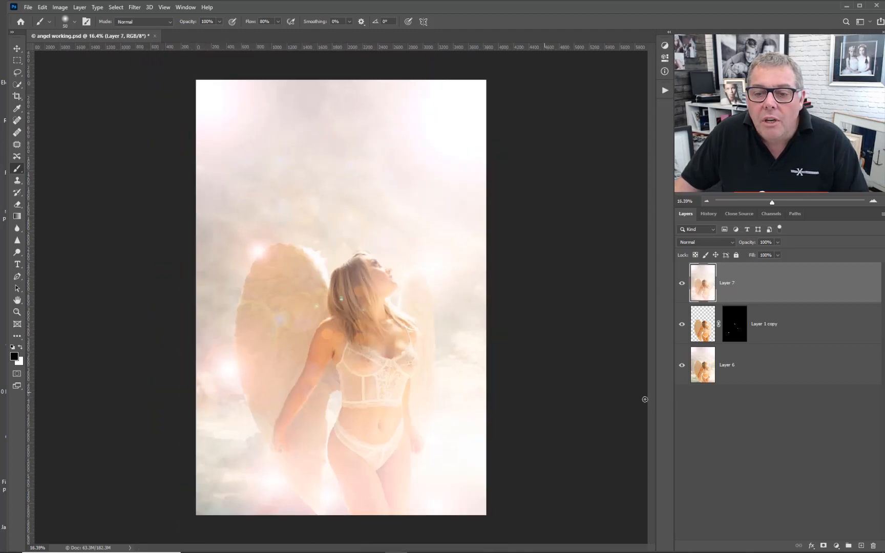
click(683, 287)
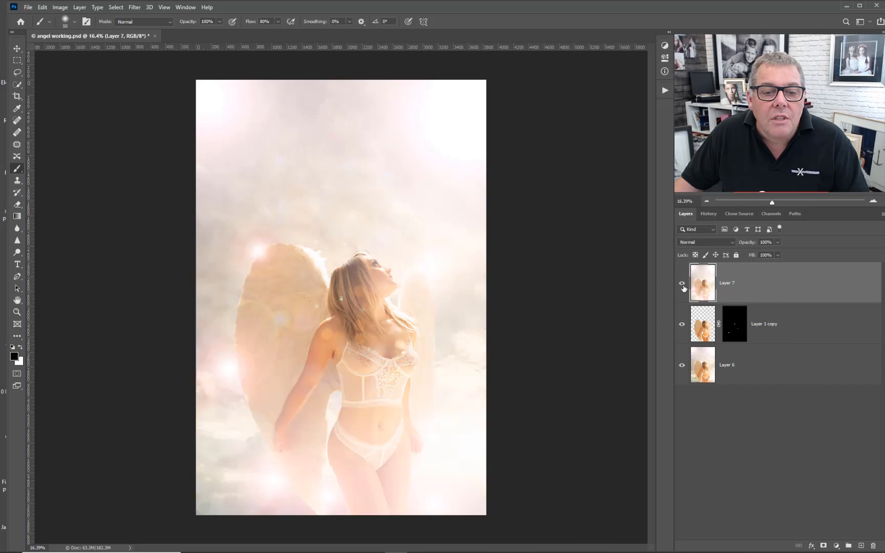
click(683, 287)
click(683, 287)
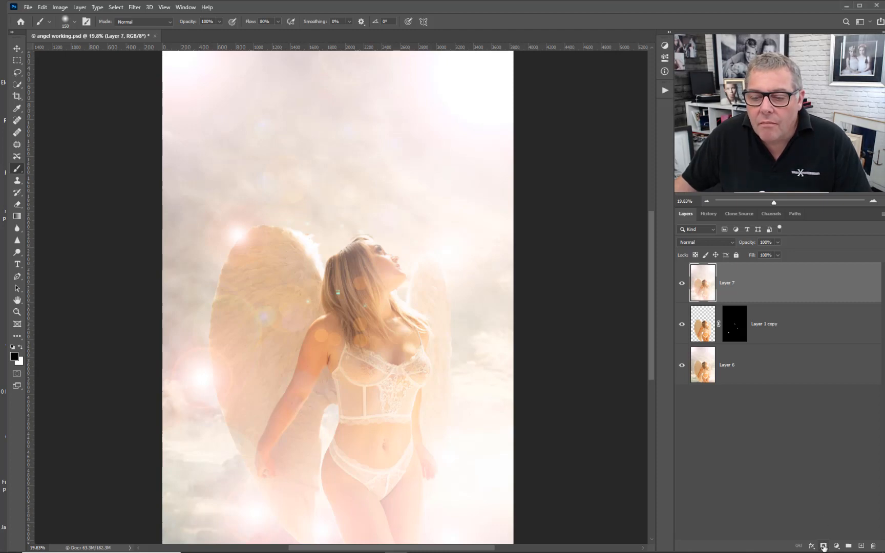
Step: Add a white layer mask to Layer 7 and paint black on it over the model's hair to hide the flare spots
click(823, 548)
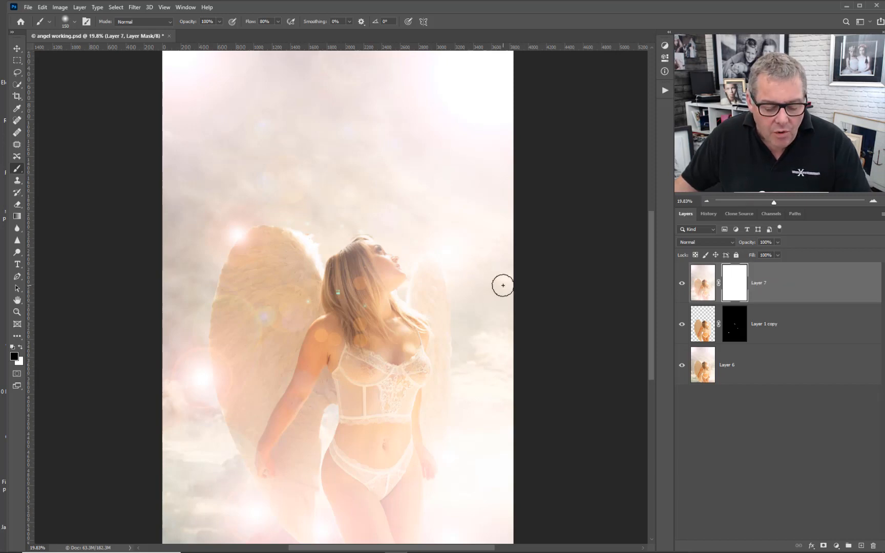
key(x)
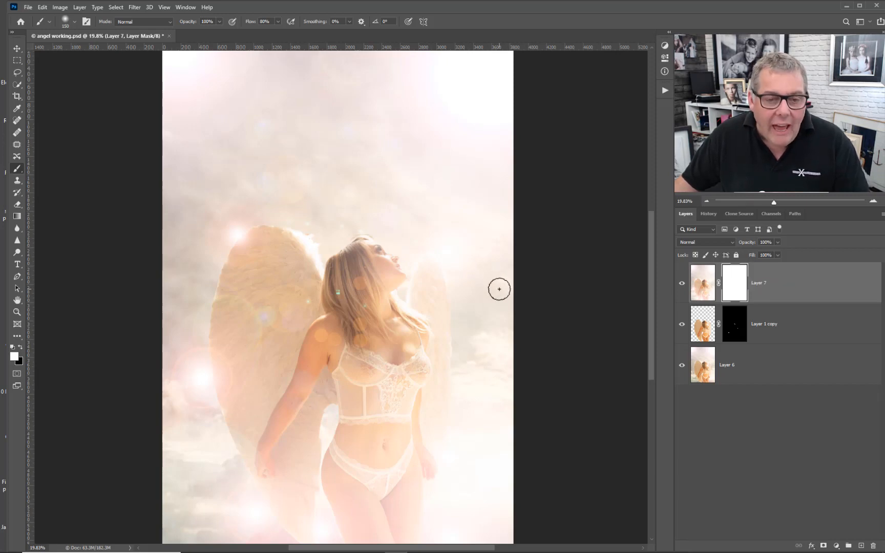
key(x)
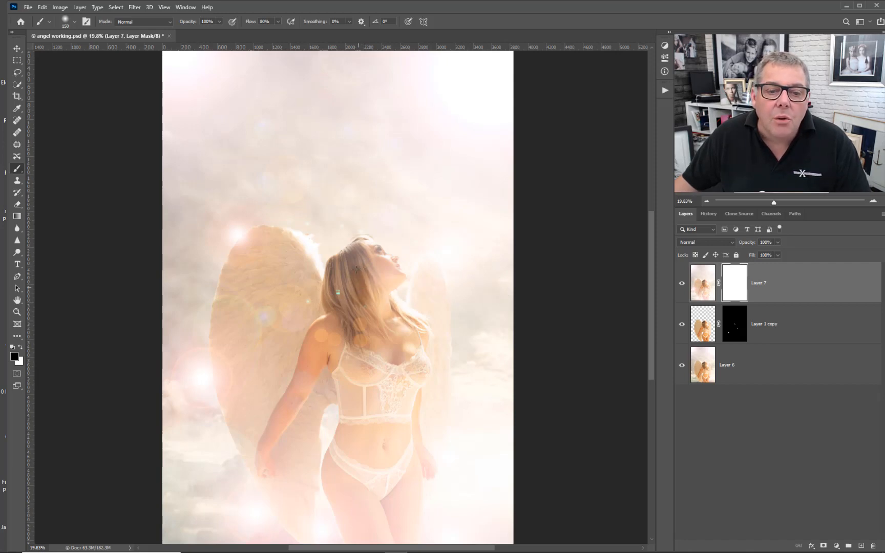
mouse_move(358, 255)
mouse_down()
mouse_move(336, 300)
mouse_move(340, 285)
mouse_up()
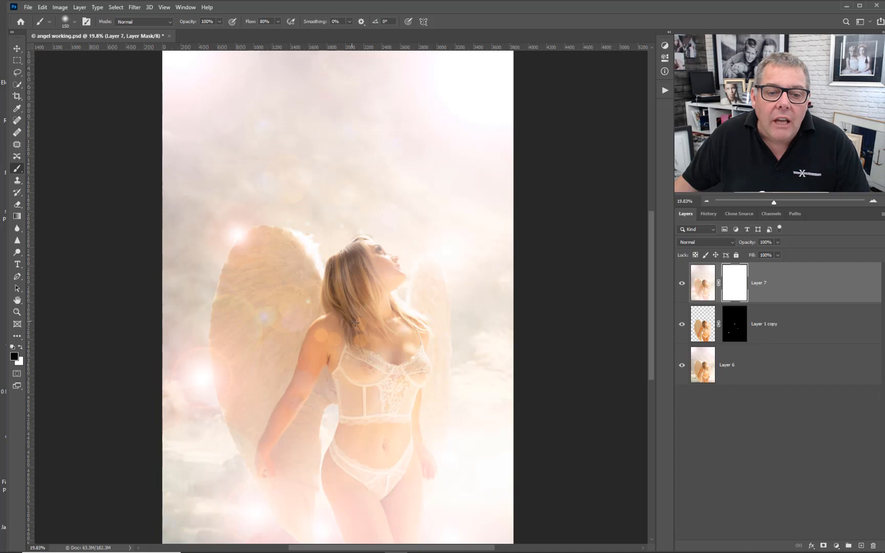
drag(356, 322, 360, 338)
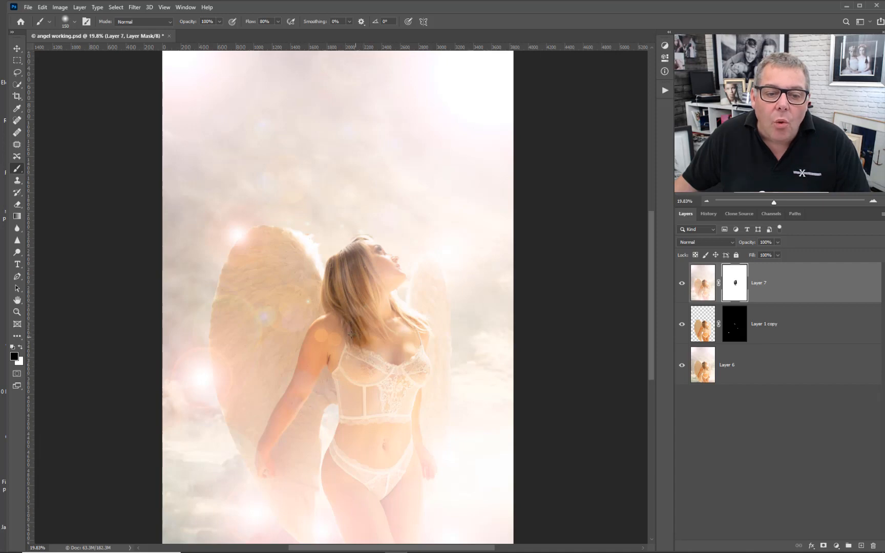
Step: Paint black on Layer 7's mask over the rest of the hair, the chest and the upper arm to remove flare spots and haze
scroll(366, 323, up, 3)
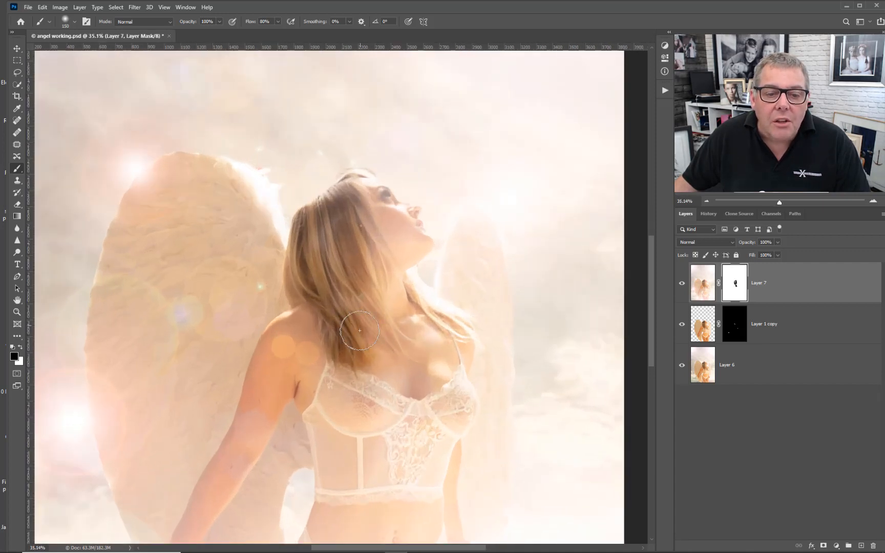
mouse_move(328, 302)
mouse_down()
mouse_move(318, 282)
mouse_move(334, 219)
mouse_move(365, 250)
mouse_move(370, 229)
mouse_move(340, 201)
mouse_up()
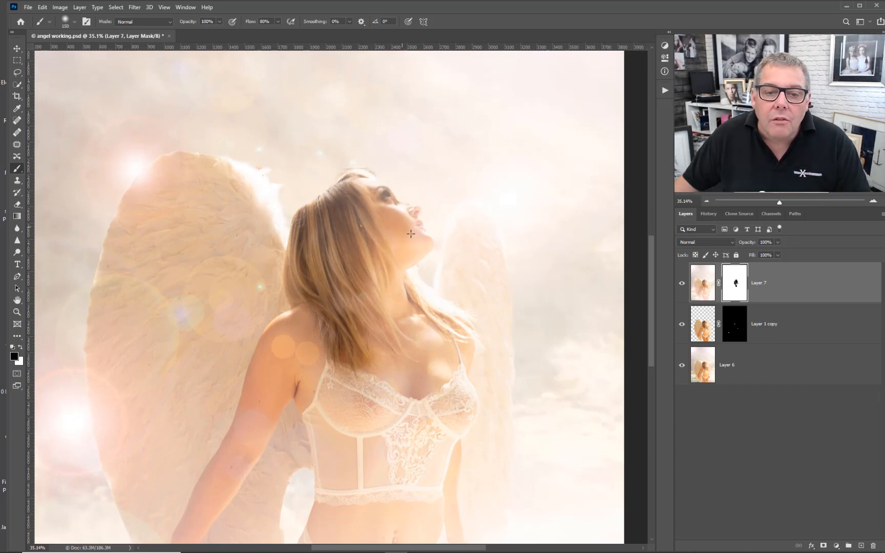
mouse_move(386, 270)
mouse_down()
mouse_move(319, 348)
mouse_move(298, 360)
mouse_move(283, 342)
mouse_move(311, 318)
mouse_move(293, 362)
mouse_move(312, 367)
mouse_move(310, 387)
mouse_move(321, 358)
mouse_move(255, 416)
mouse_move(262, 369)
mouse_move(272, 385)
mouse_move(288, 364)
mouse_up()
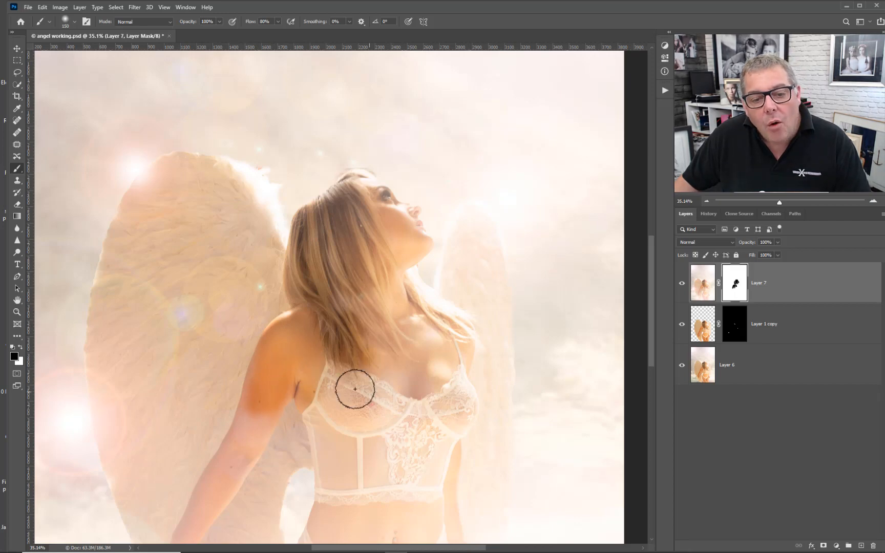
Step: Create a new blank layer above Layer 7
drag(380, 396, 380, 304)
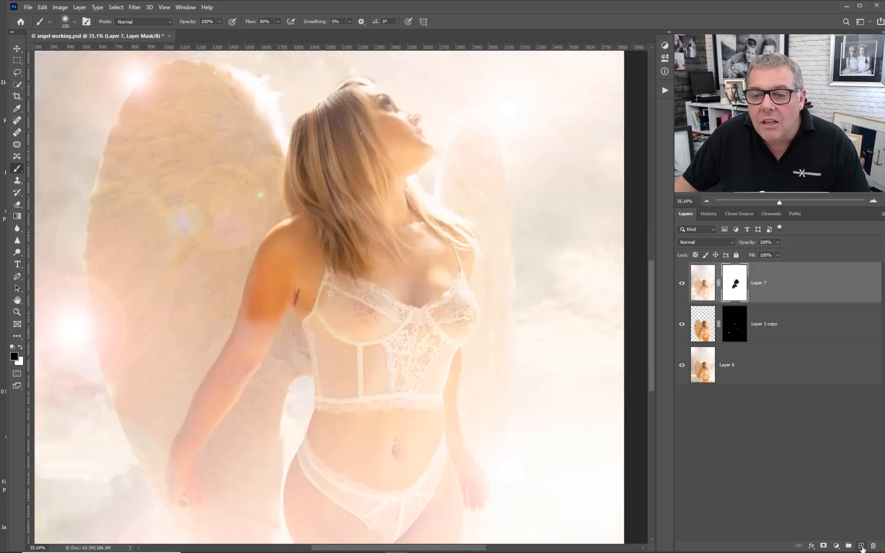
click(862, 545)
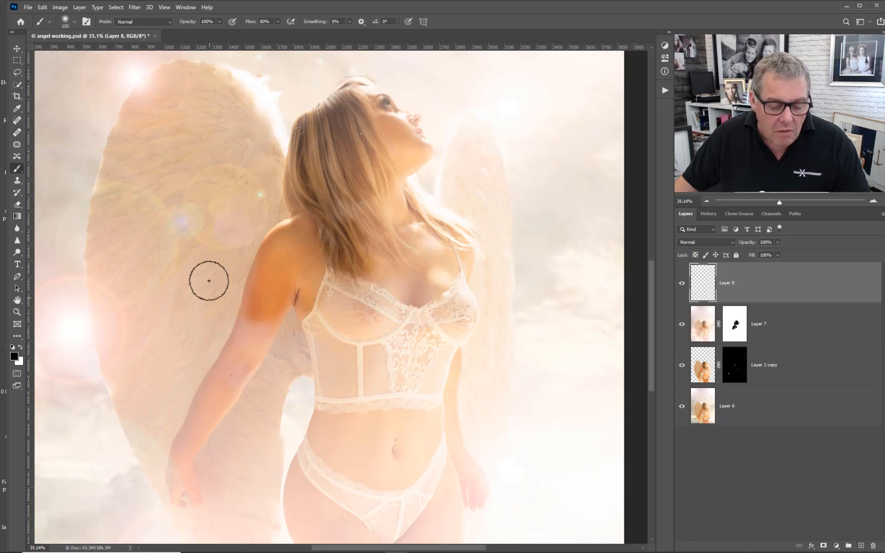
Step: Paint white over the model's upper arm on Layer 8 and soften it with a 36-pixel Gaussian Blur
key(x)
mouse_move(264, 265)
mouse_down()
mouse_move(256, 317)
mouse_move(264, 264)
mouse_move(287, 240)
mouse_move(275, 292)
mouse_move(249, 313)
mouse_move(263, 300)
mouse_move(275, 304)
mouse_move(271, 315)
mouse_move(289, 282)
mouse_move(279, 241)
mouse_move(271, 295)
mouse_move(285, 265)
mouse_move(269, 283)
mouse_move(291, 260)
mouse_move(302, 296)
mouse_move(301, 231)
mouse_move(283, 246)
mouse_up()
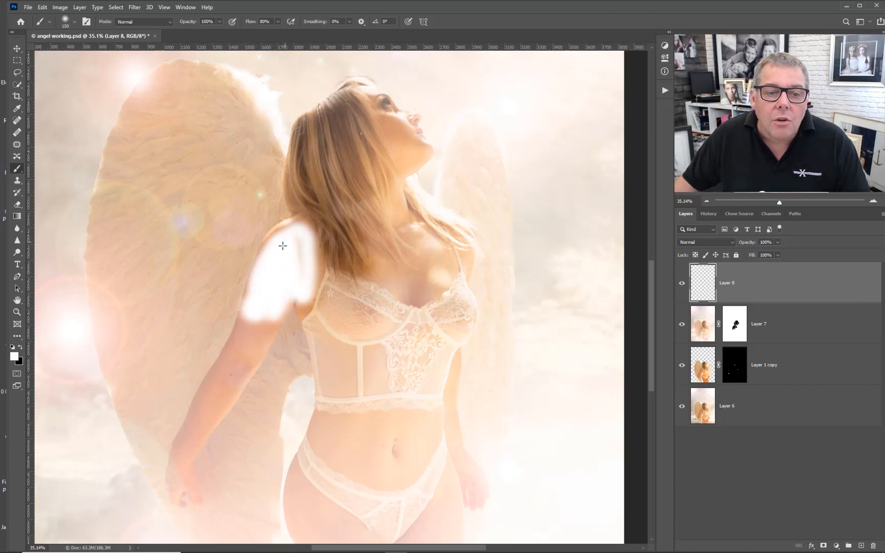
click(134, 7)
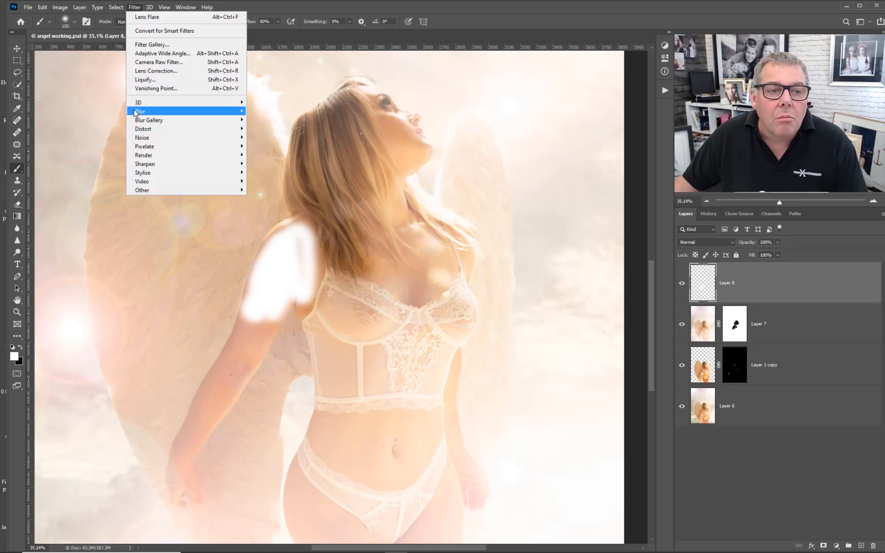
mouse_move(136, 112)
click(267, 146)
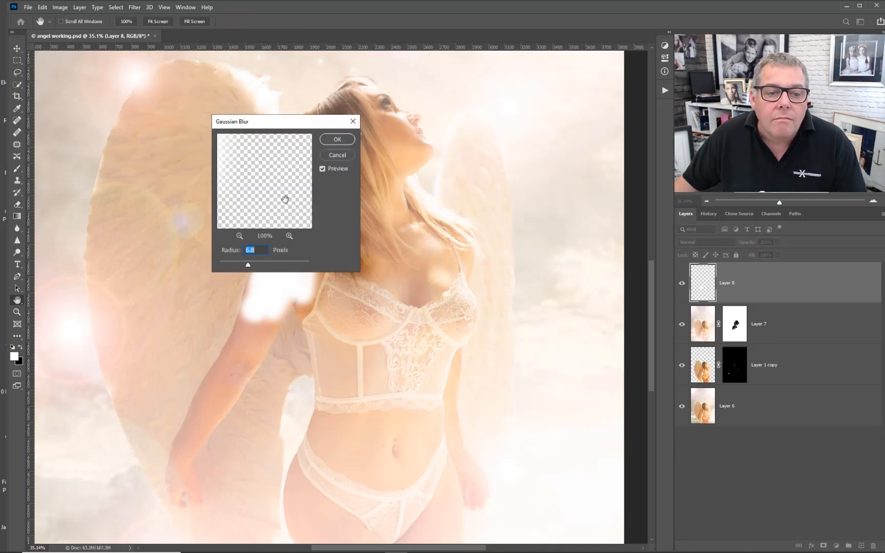
drag(292, 123, 479, 110)
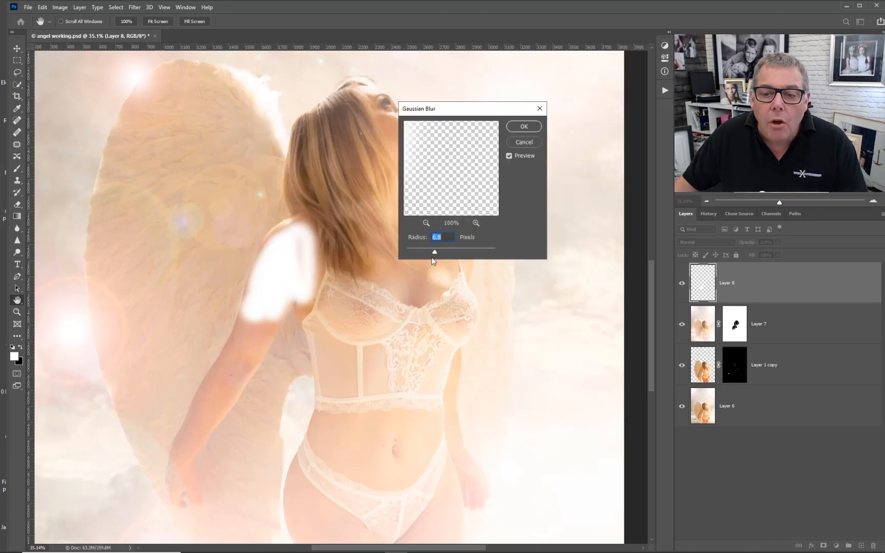
drag(446, 253, 451, 252)
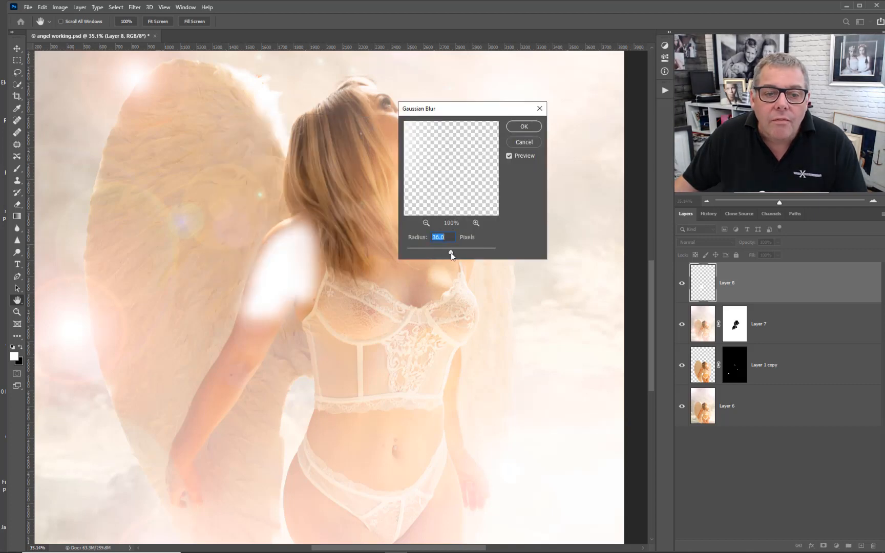
click(519, 126)
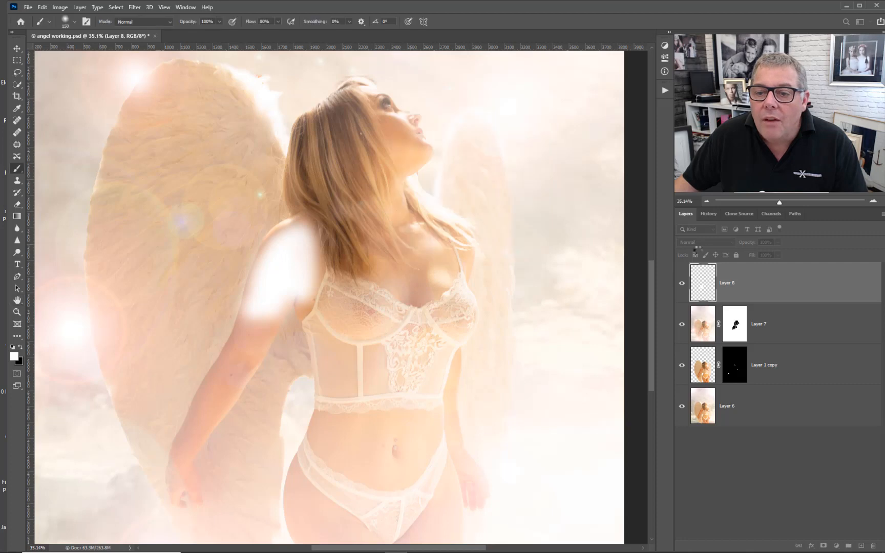
Step: Set Layer 8's blend mode to Soft Light and its opacity to 93%
click(732, 242)
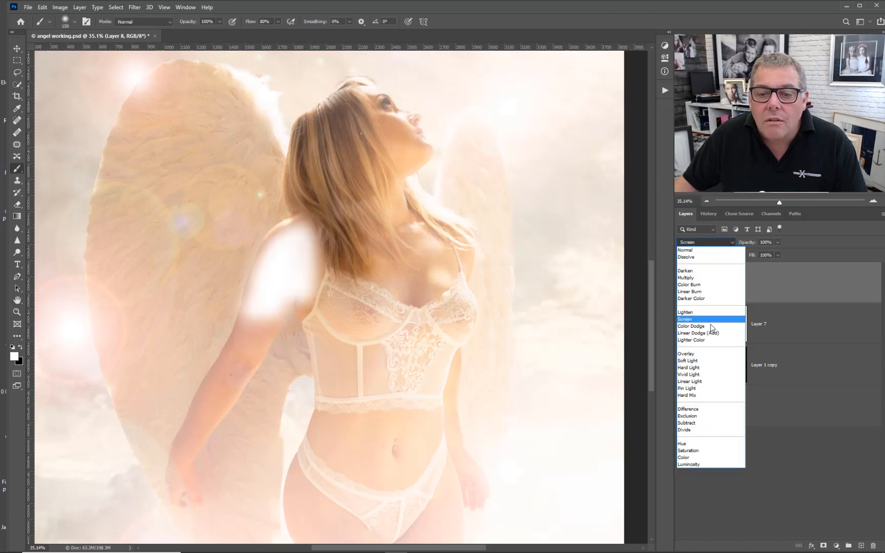
click(711, 361)
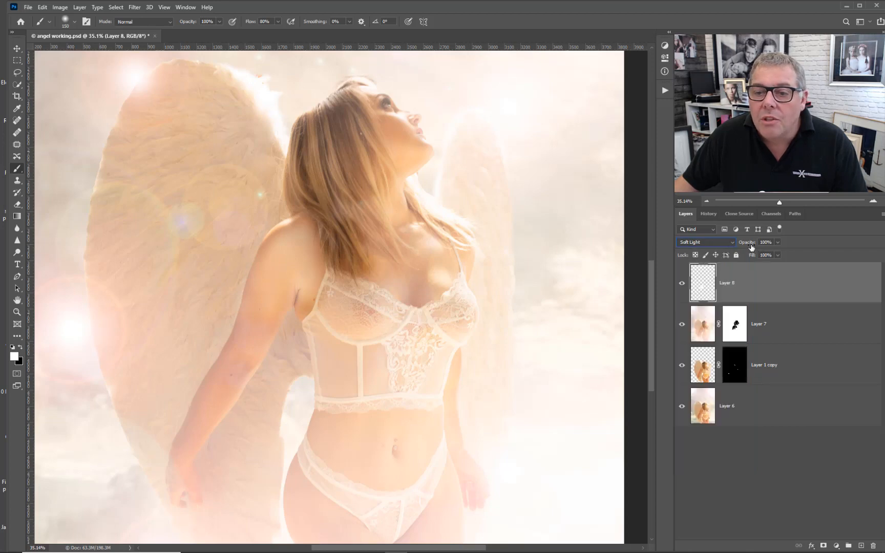
drag(751, 247, 748, 247)
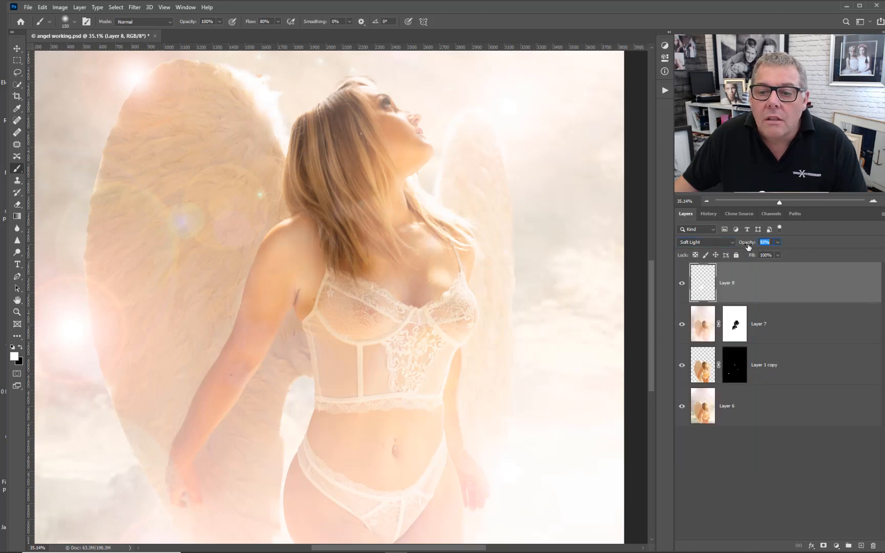
Step: Brush more white on Layer 8 over the model's upper arm, underarm, shoulder and bodice to brighten them
mouse_move(272, 321)
mouse_down()
mouse_move(288, 283)
mouse_move(306, 308)
mouse_up()
click(306, 312)
mouse_move(291, 232)
mouse_down()
mouse_move(269, 247)
mouse_move(275, 241)
mouse_up()
mouse_move(370, 352)
mouse_down()
mouse_move(352, 206)
mouse_move(409, 316)
mouse_up()
scroll(386, 314, down, 3)
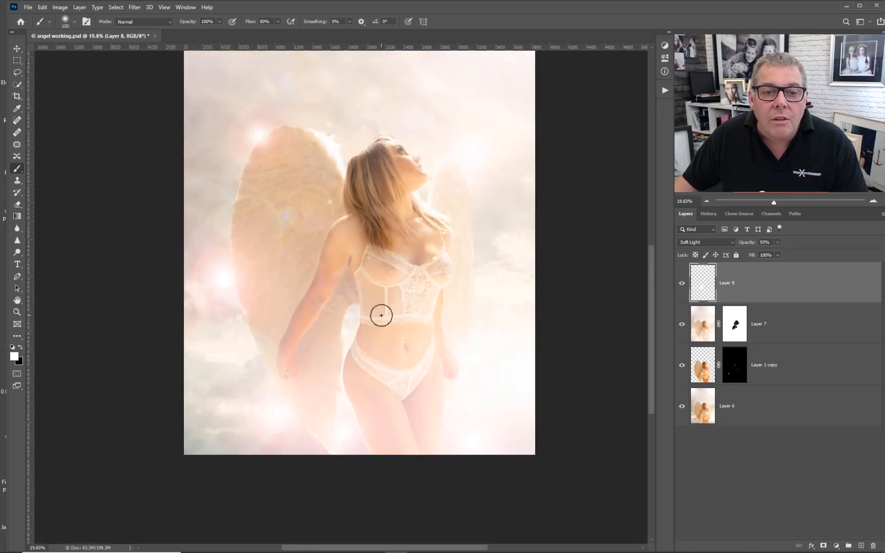
scroll(381, 315, down, 3)
scroll(381, 316, up, 5)
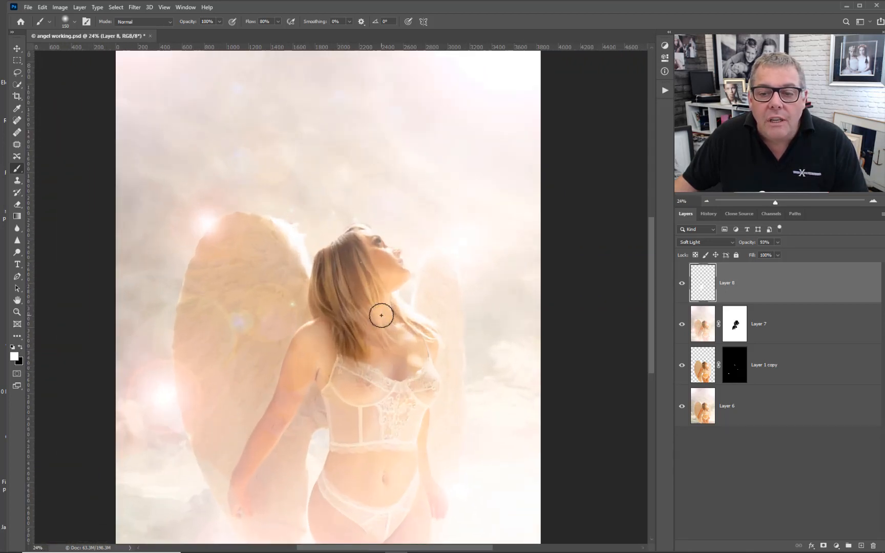